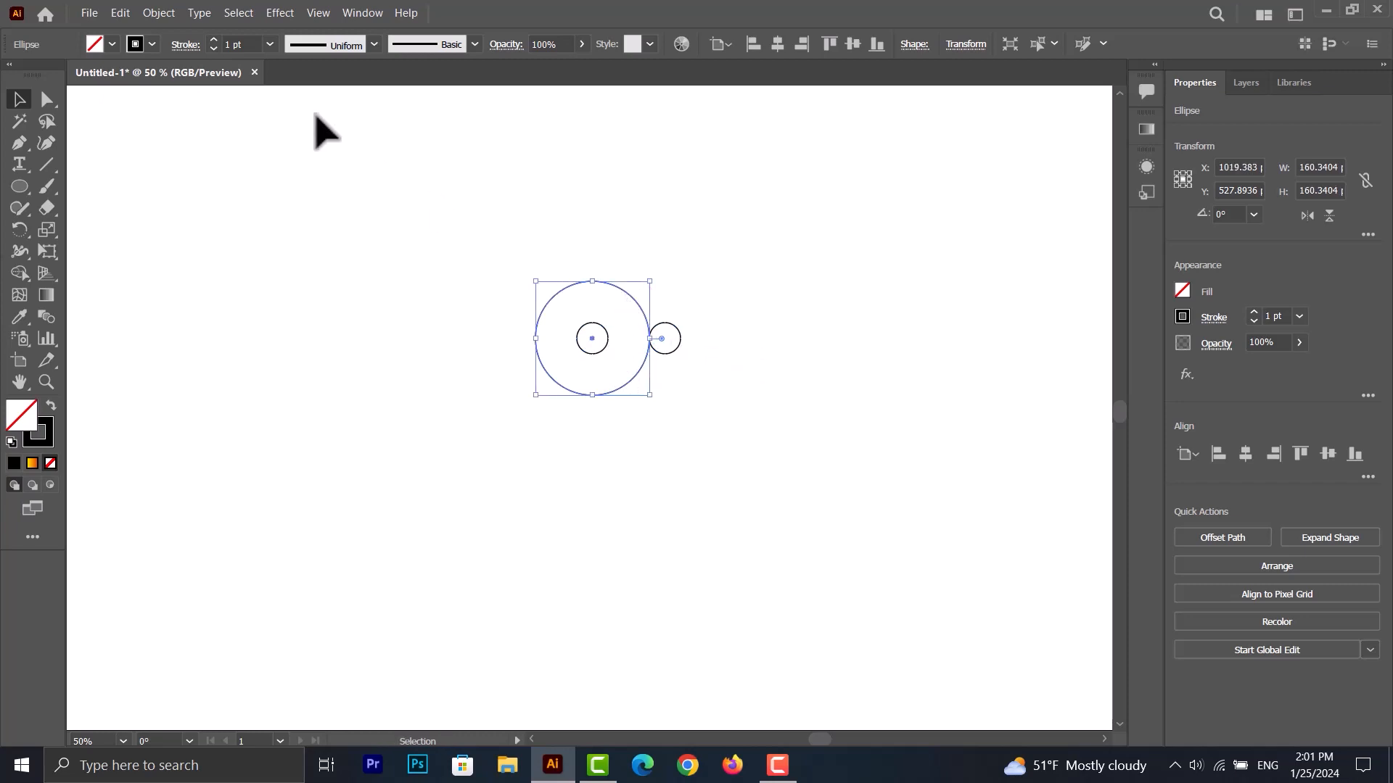
Duplicate the 160 px circle in place and scale the copy from its centre to about 248 px, reaching the small side circle's outer edge
left_click(120, 13)
left_click(168, 93)
left_click(120, 13)
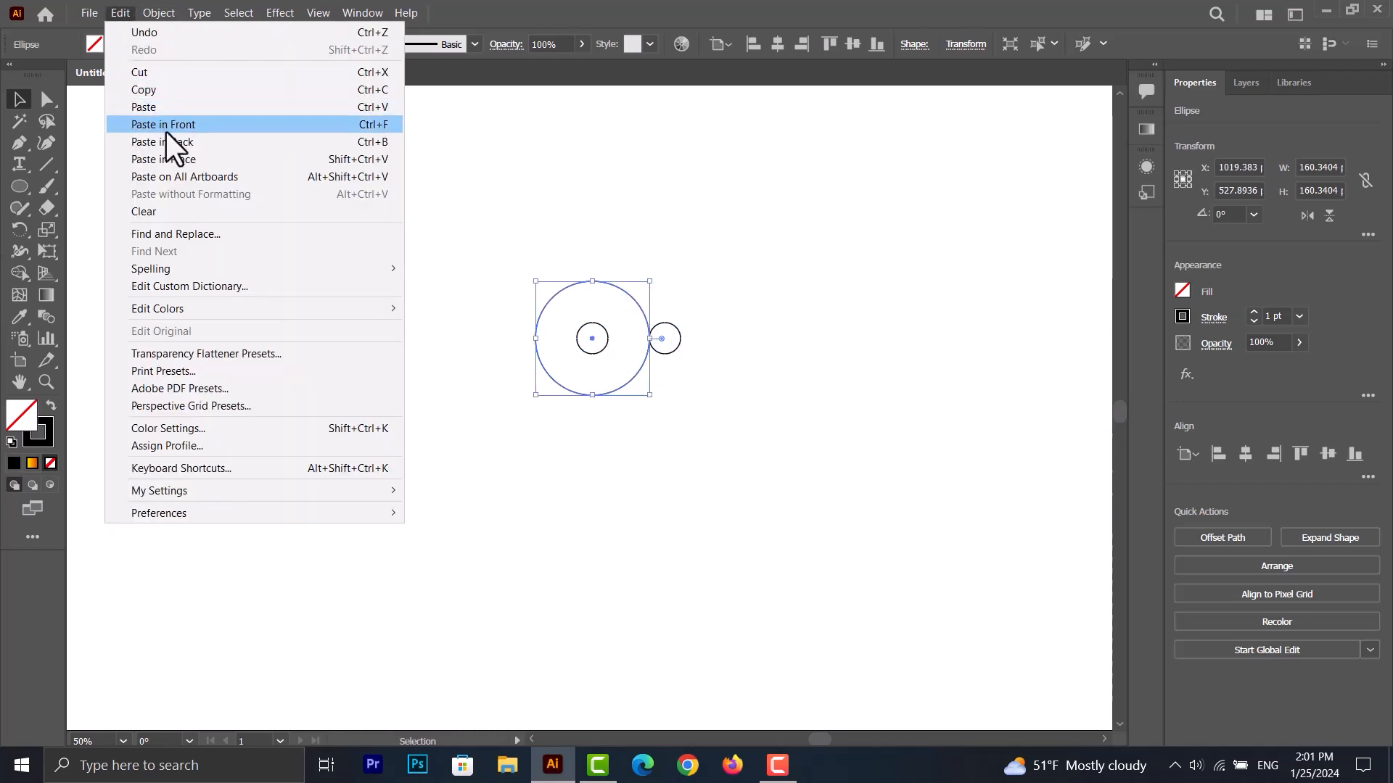
left_click(167, 130)
left_click_drag(657, 341, 685, 341)
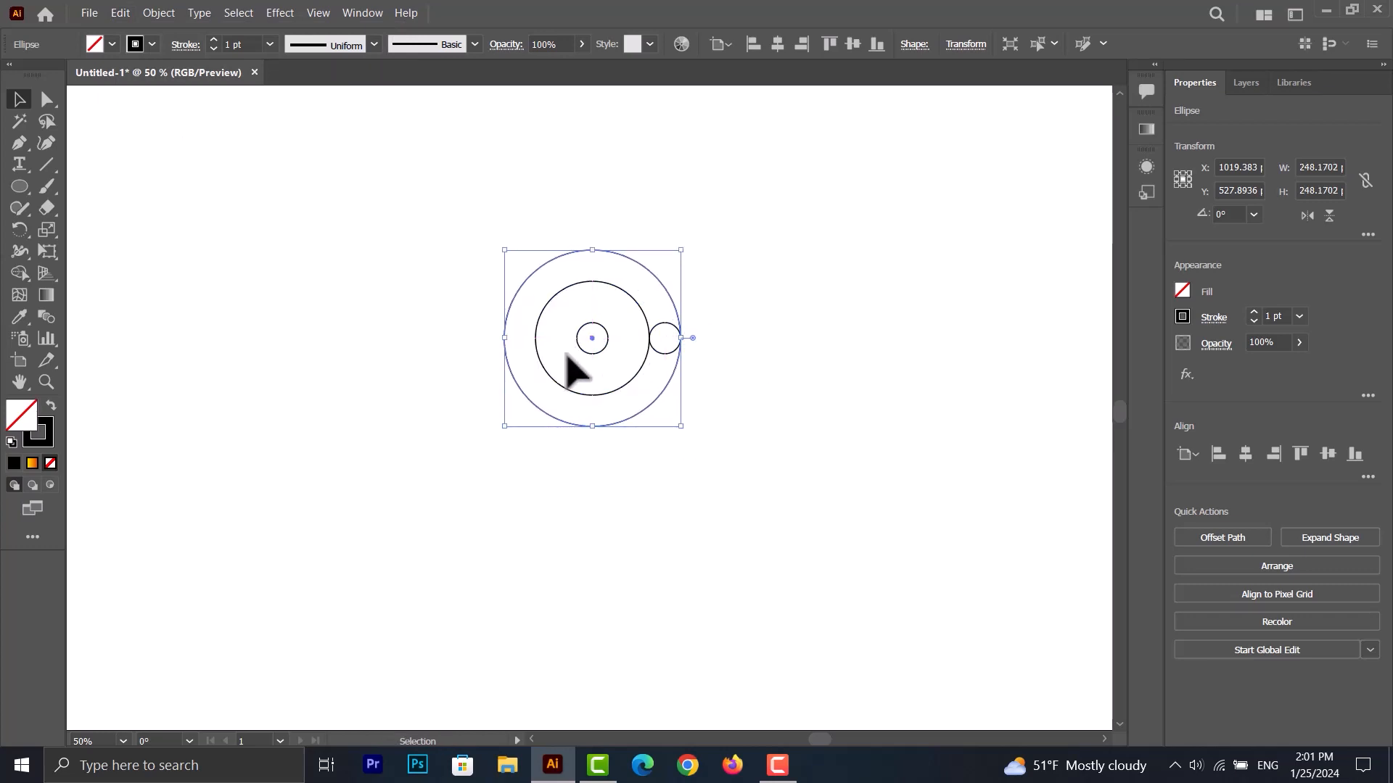
Draw a horizontal line about 58 px long from the centre circle's left anchor to the next circle, and place a copy outside the largest circle
scroll(567, 355, "up", 2)
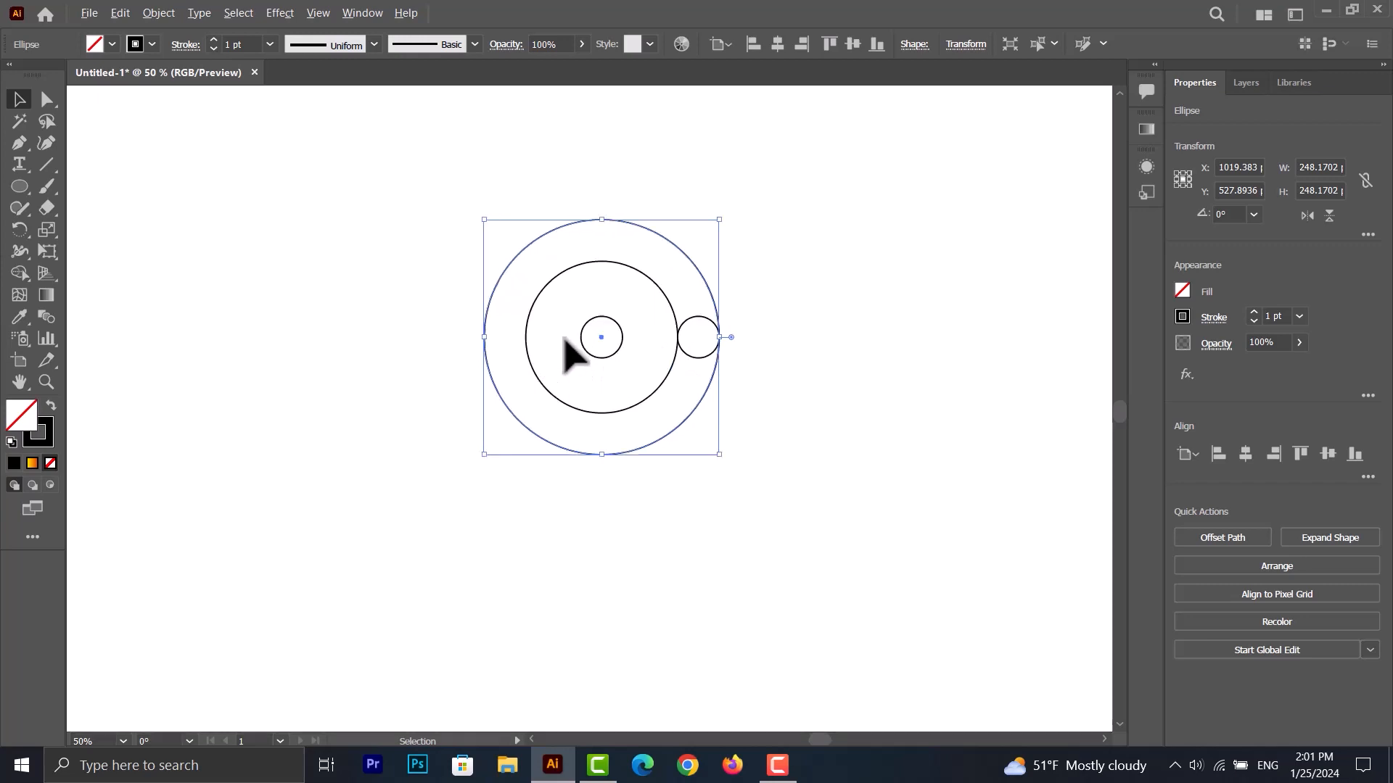
right_click(22, 187)
left_click(49, 166)
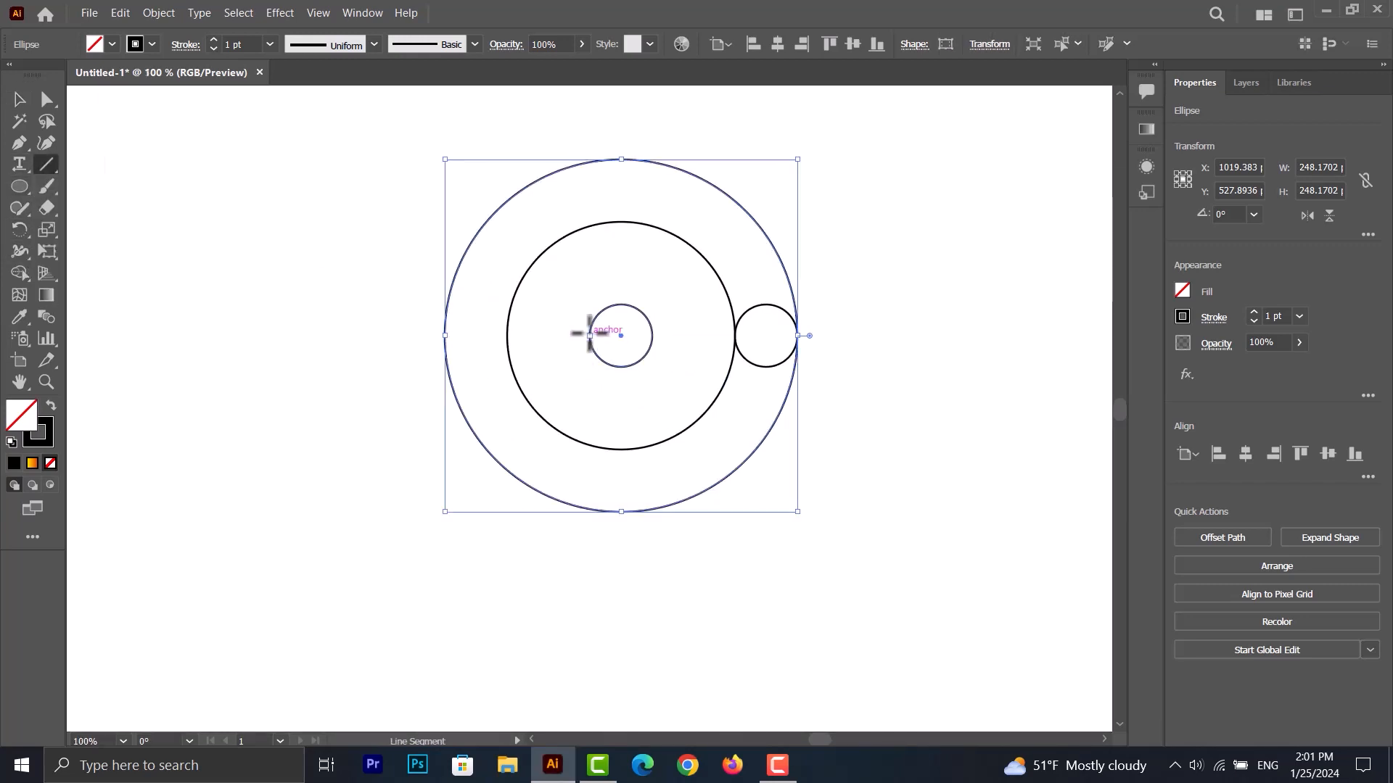
left_click_drag(590, 335, 406, 335)
left_click(18, 100)
Duplicate the 248 px circle in place and scale the copy from its centre to about 365 px, meeting the outer line's far end
left_click(473, 233)
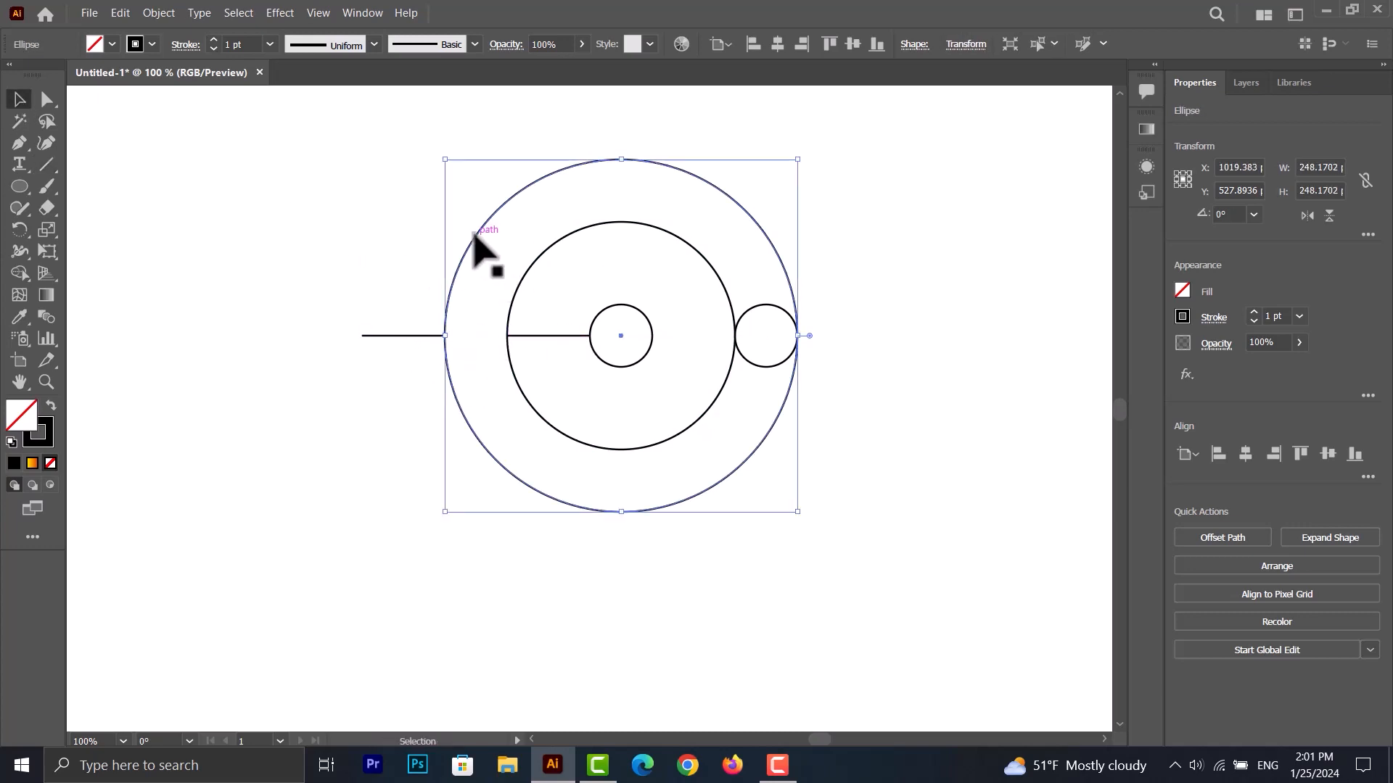
scroll(509, 254, "up", 1)
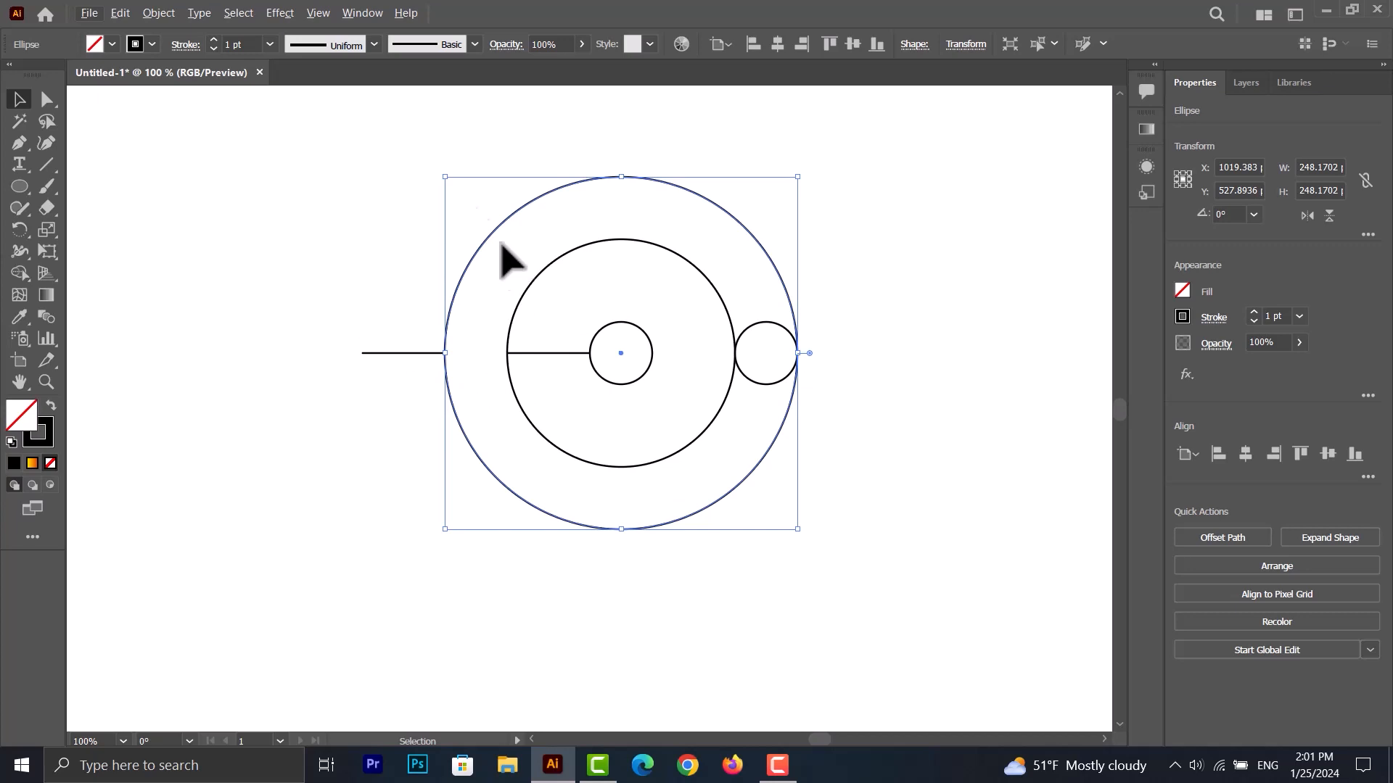
left_click(124, 10)
left_click(177, 84)
left_click(127, 15)
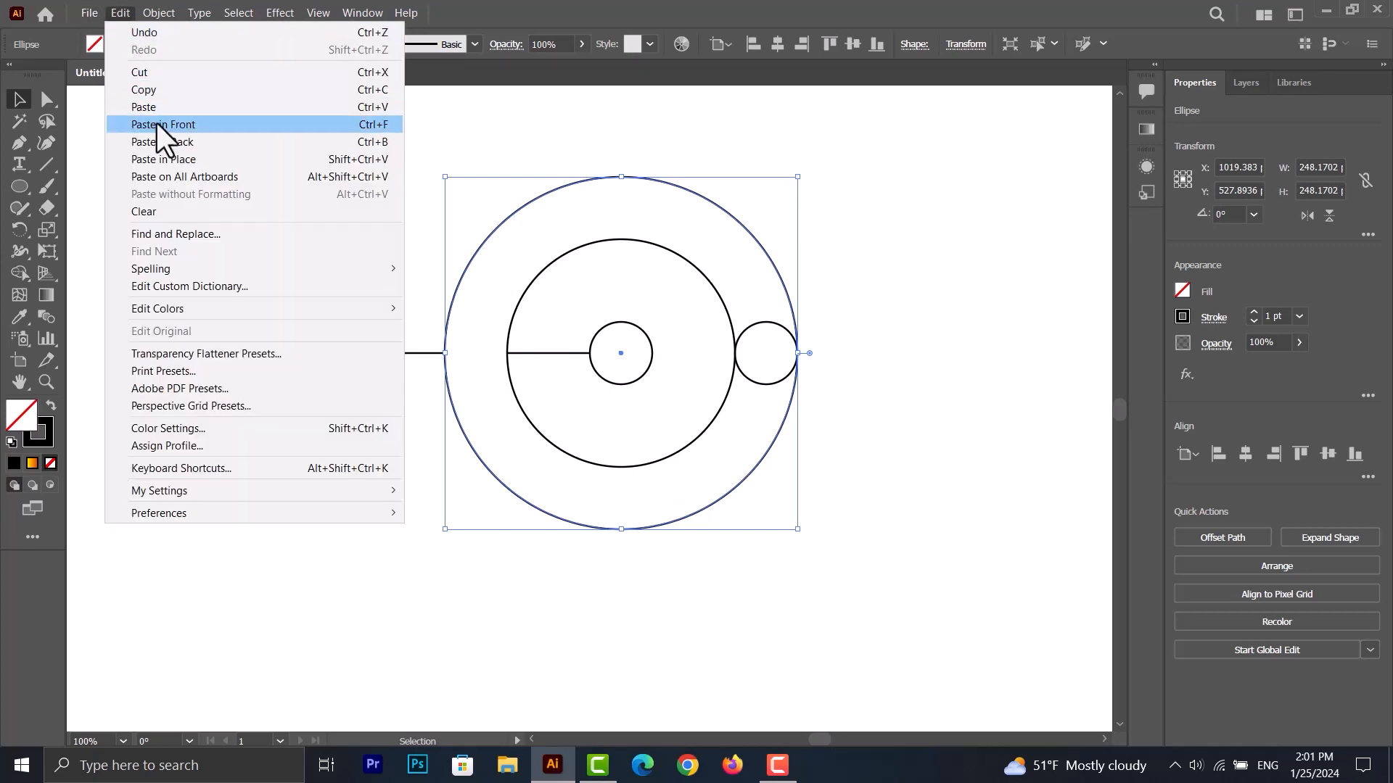
left_click(156, 125)
left_click_drag(450, 357, 362, 353)
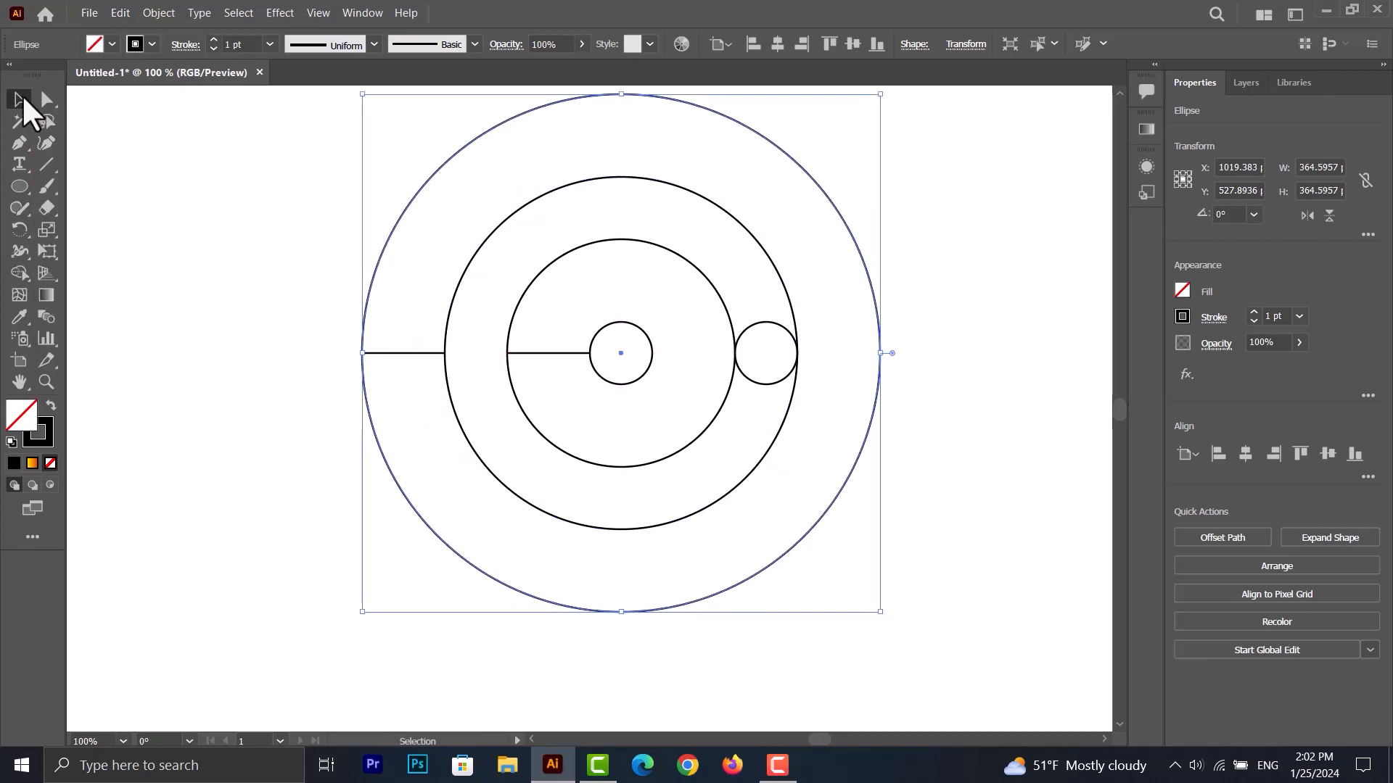
Delete the two horizontal spacing lines and the small circle on the right side
left_click(406, 359)
left_click(407, 353)
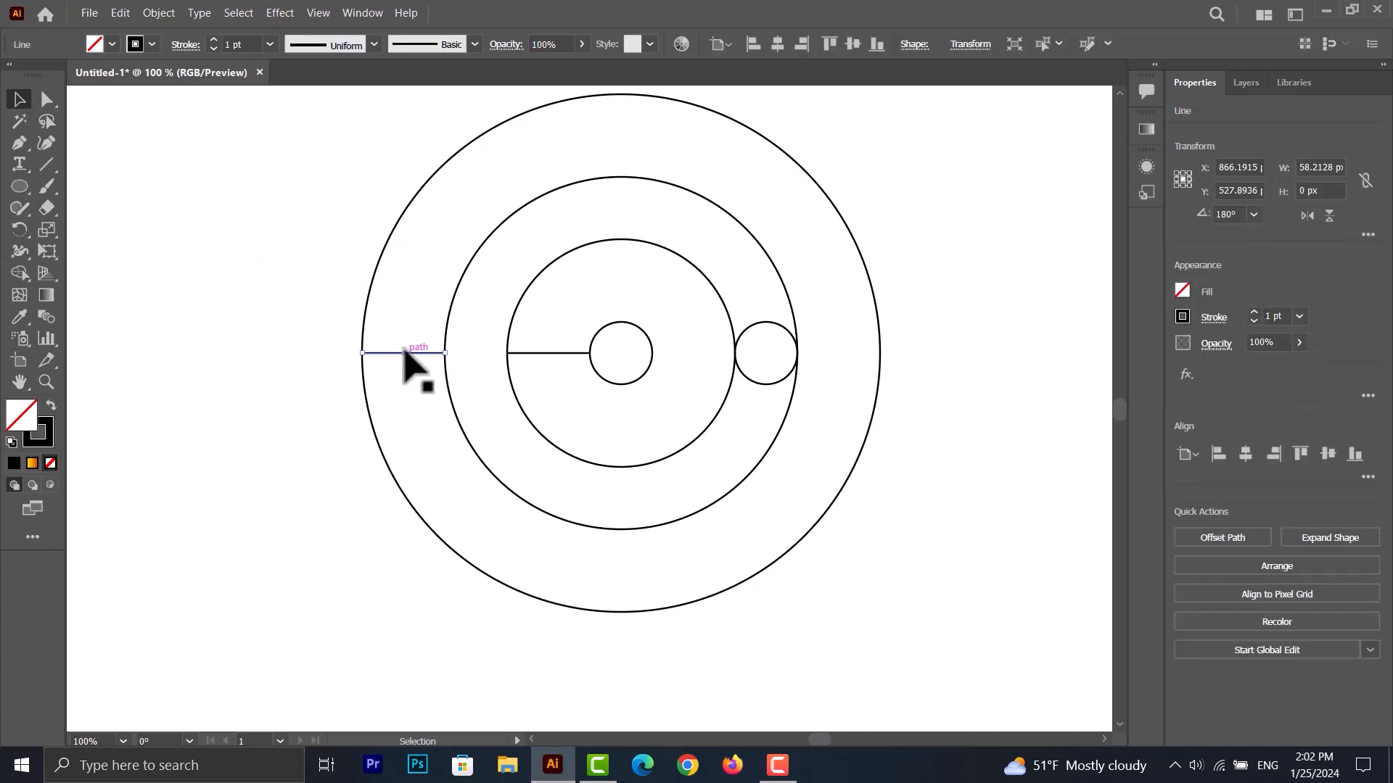
key("Delete")
left_click(552, 353)
key("Delete")
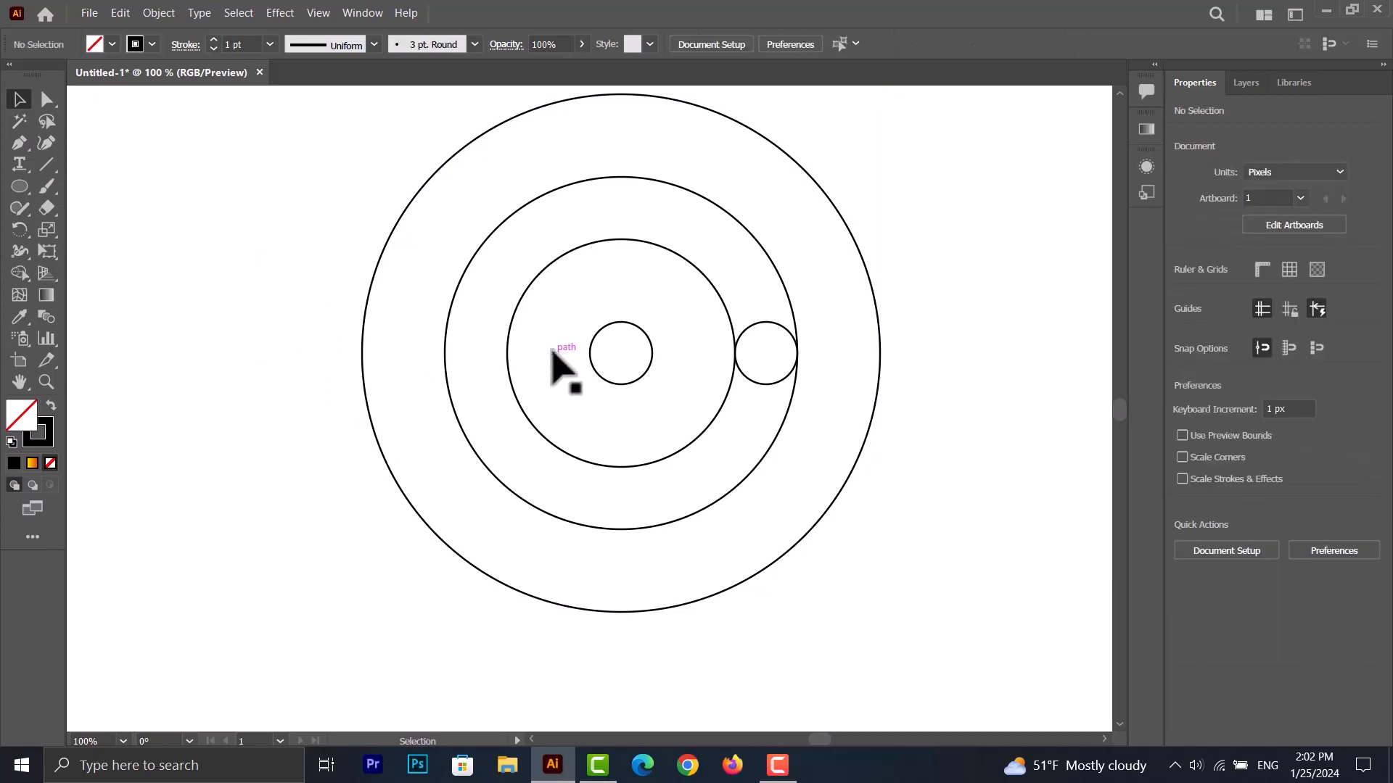
left_click(774, 328)
key("Delete")
Draw a vertical line about 365 px tall touching the outer circle's left edge, and duplicate it at both side edges of every circle
scroll(610, 338, "down", 1)
scroll(610, 338, "up", 1)
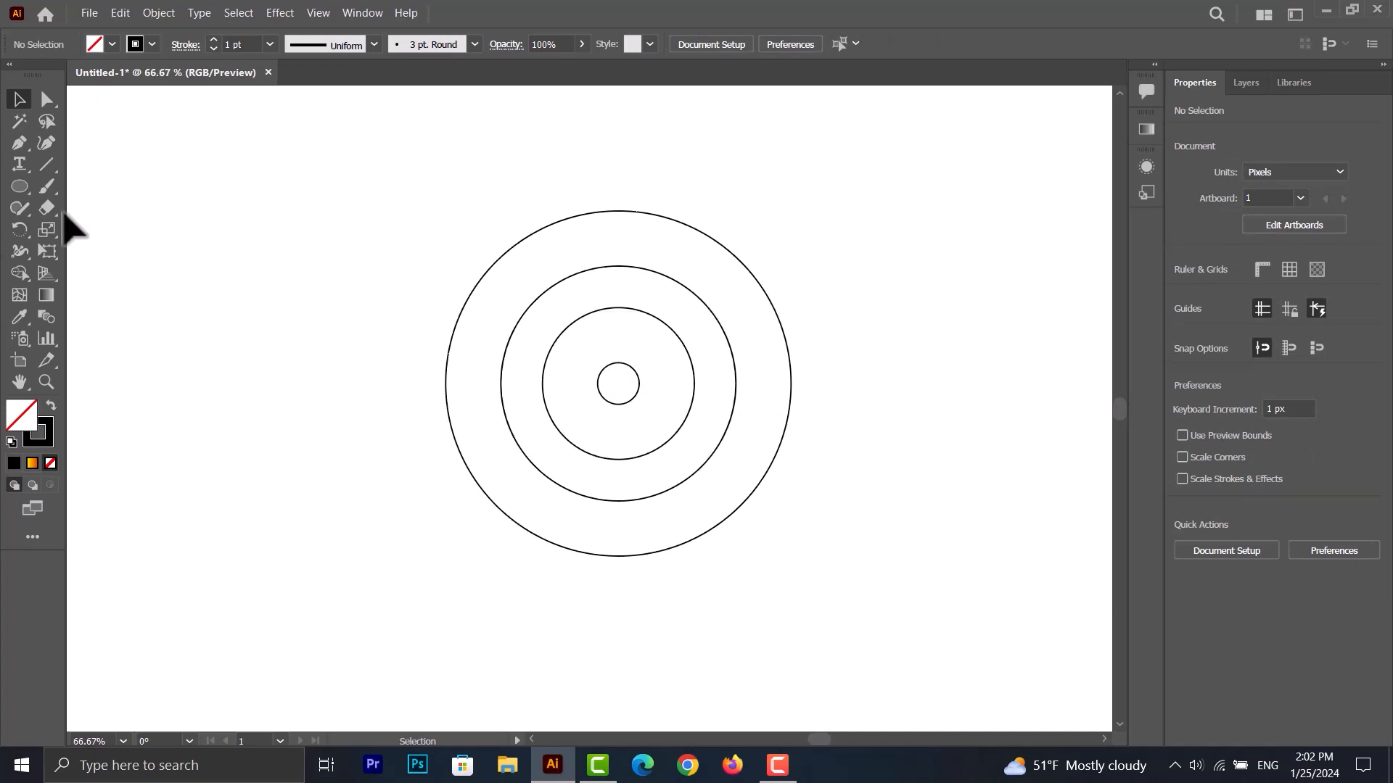
left_click(46, 164)
left_click_drag(444, 218, 446, 556)
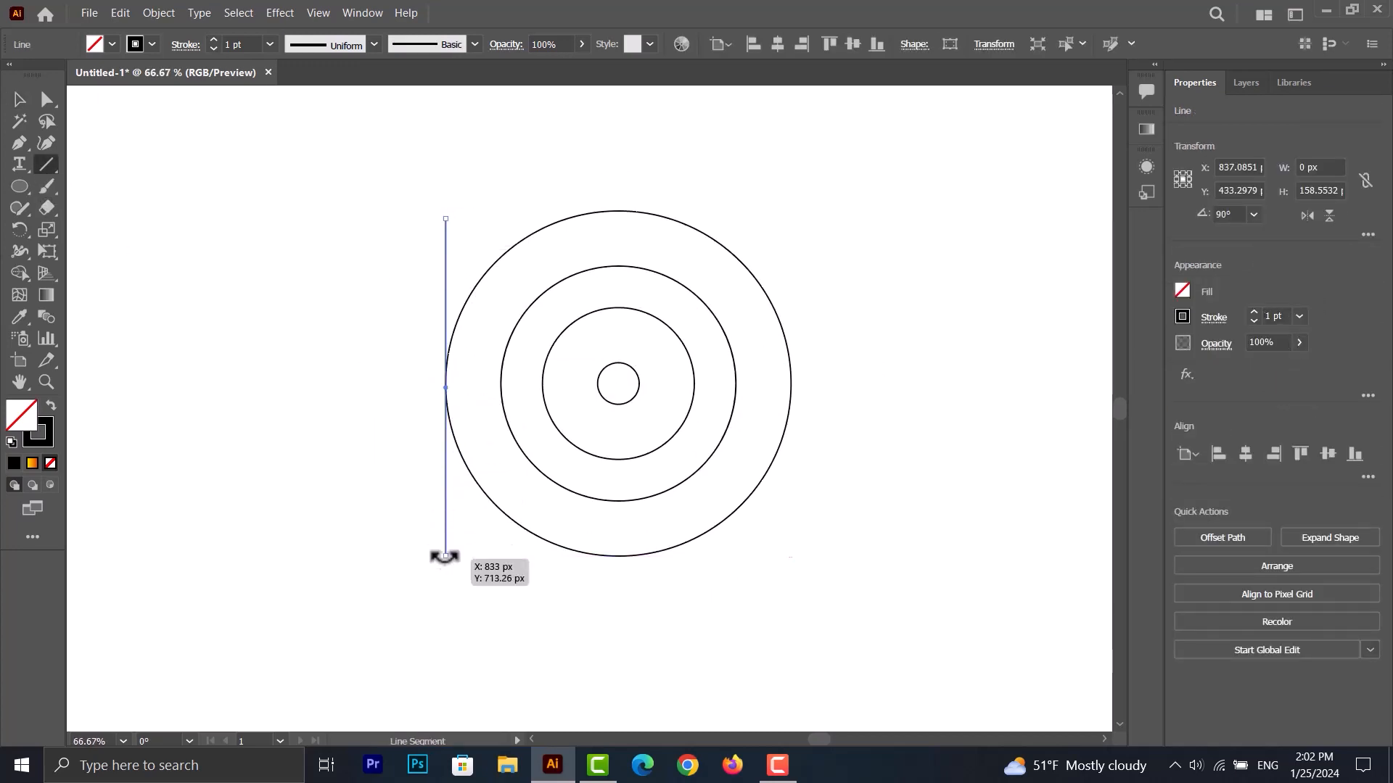
left_click_drag(446, 222, 445, 214)
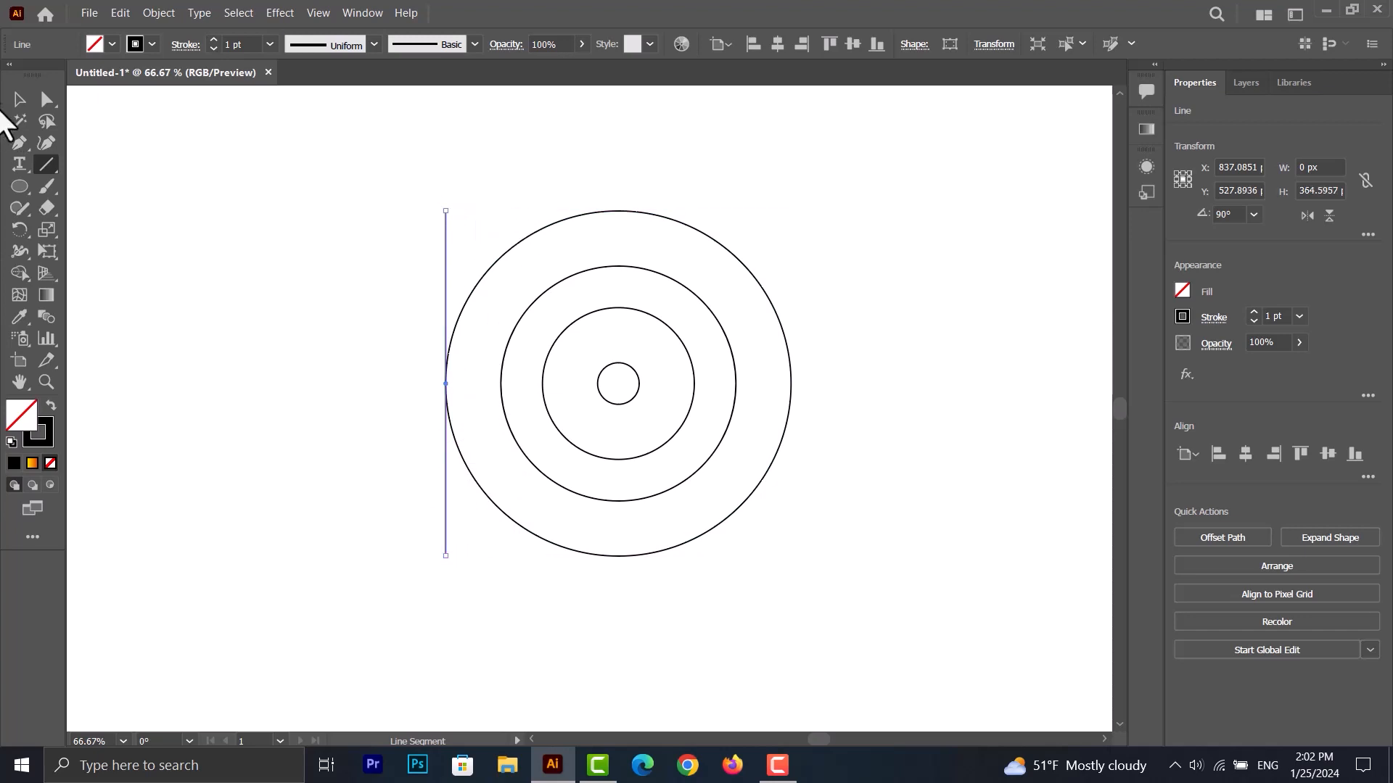
left_click(19, 100)
left_click_drag(444, 287, 791, 286)
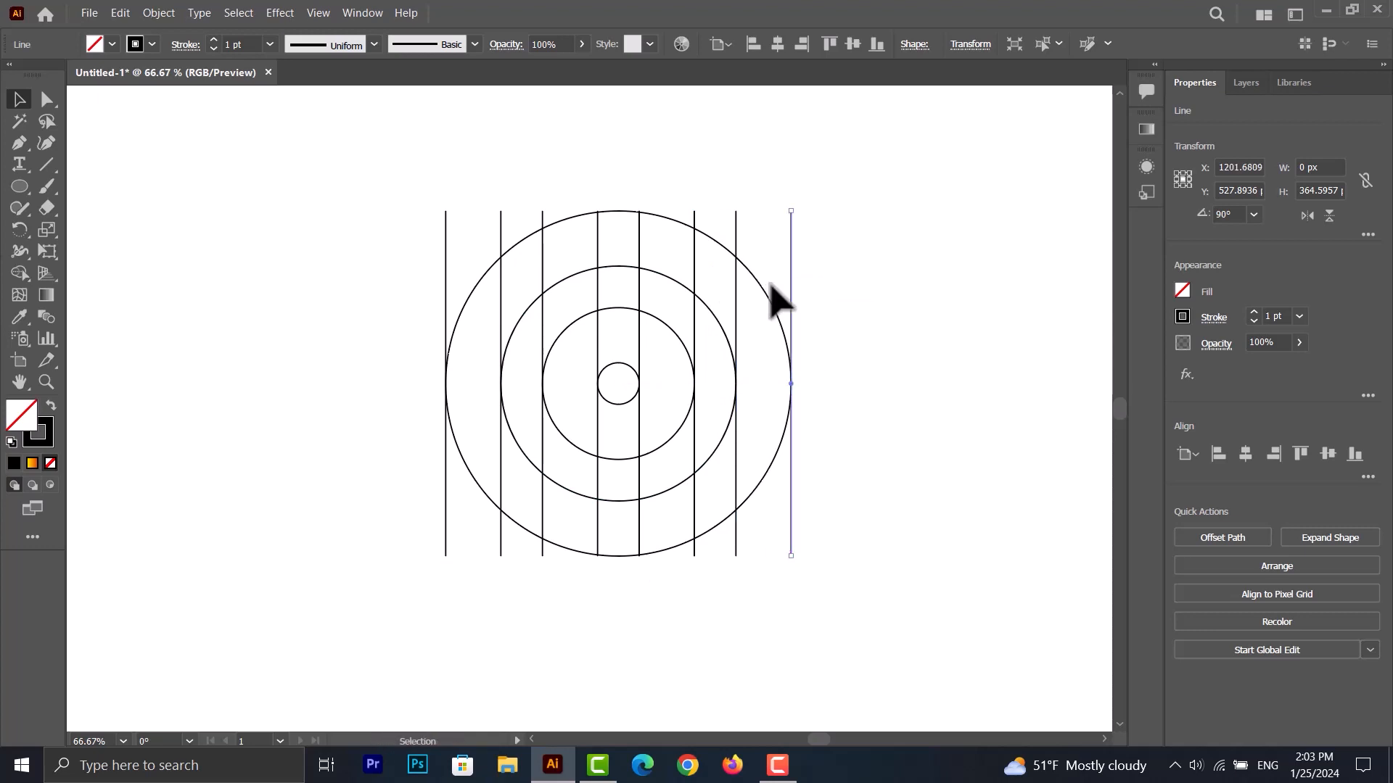
Copy the two innermost circles together into the upper-left and upper-right corners, touching the outer vertical lines and the largest circle's top level
scroll(603, 349, "up", 1)
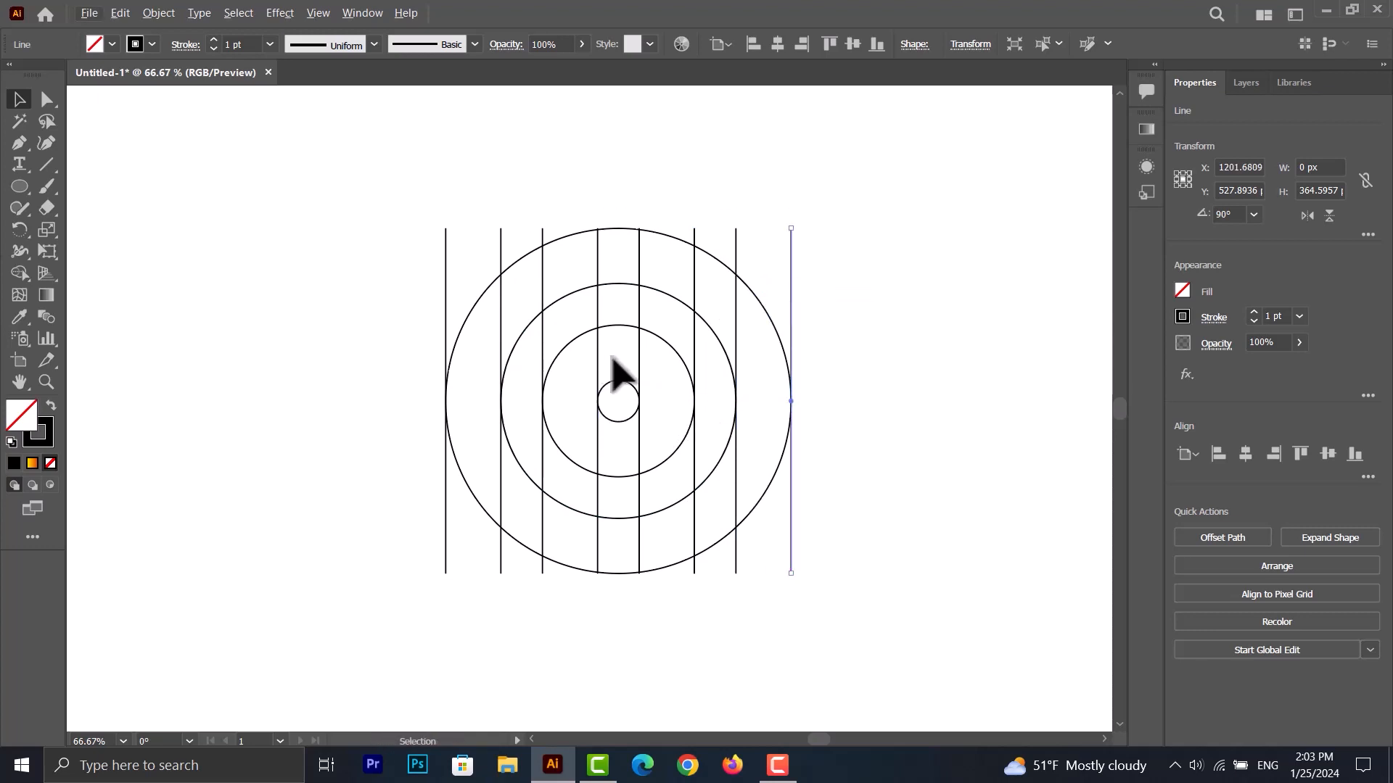
left_click(685, 367)
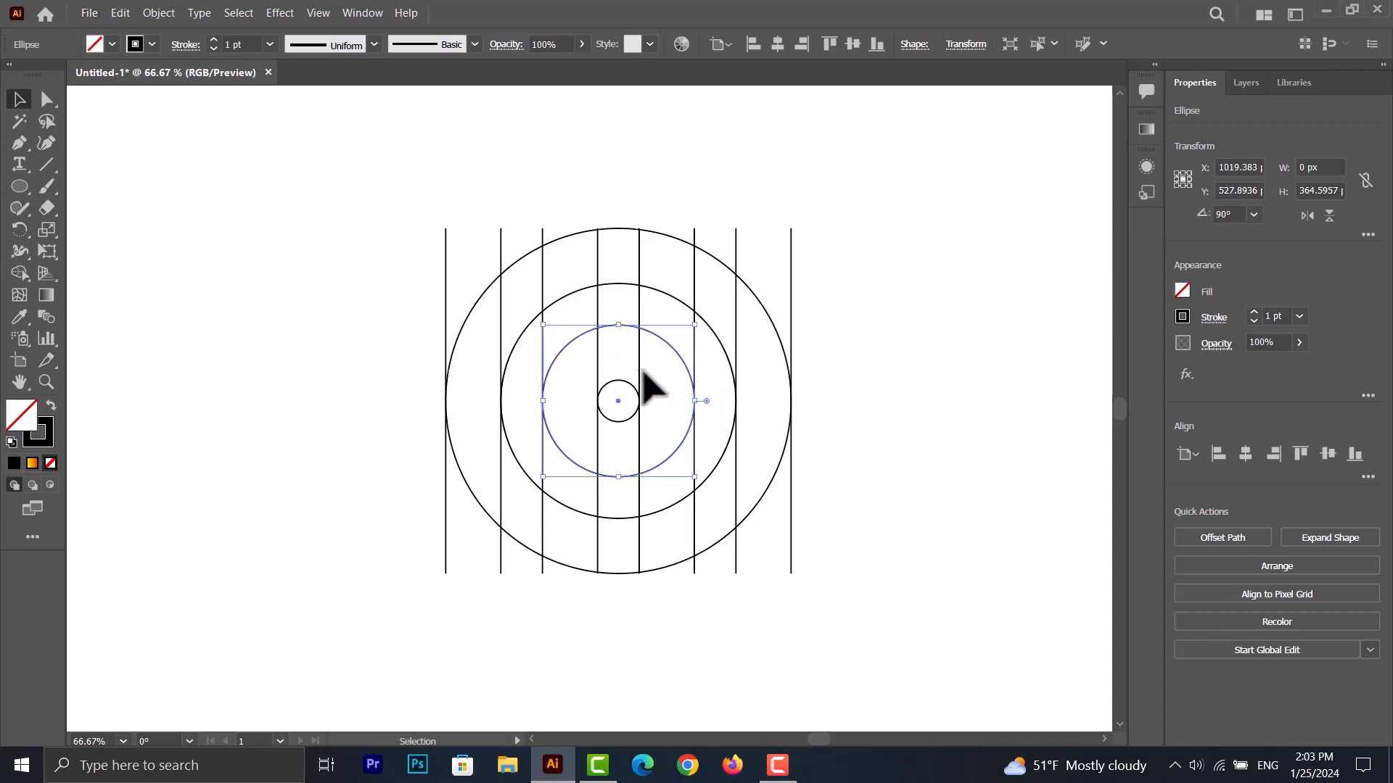
left_click(621, 380, "shift")
left_click_drag(629, 383, 729, 291)
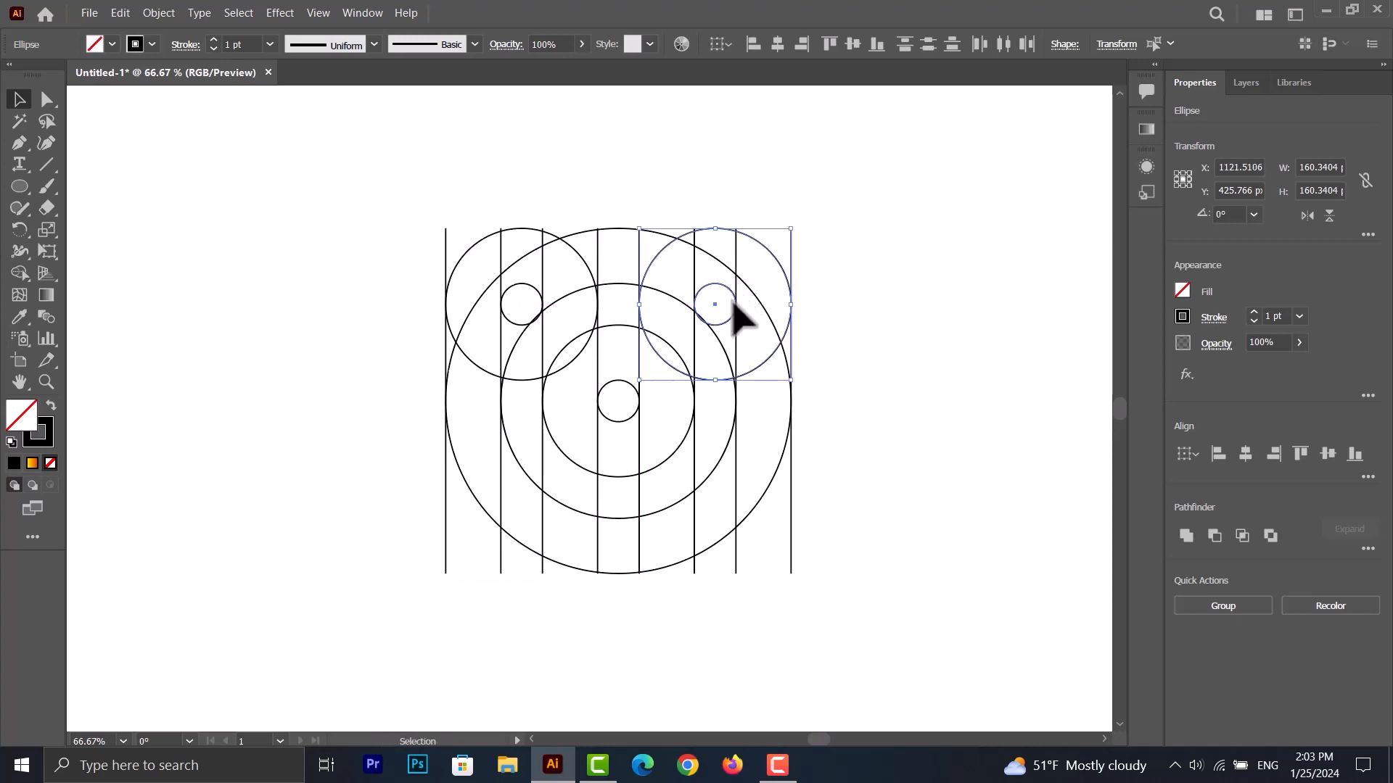
left_click(853, 344)
Duplicate the large upper-left circle in place and shrink the copy to about 102 px toward its right edge, meeting the second vertical line
left_click(578, 251)
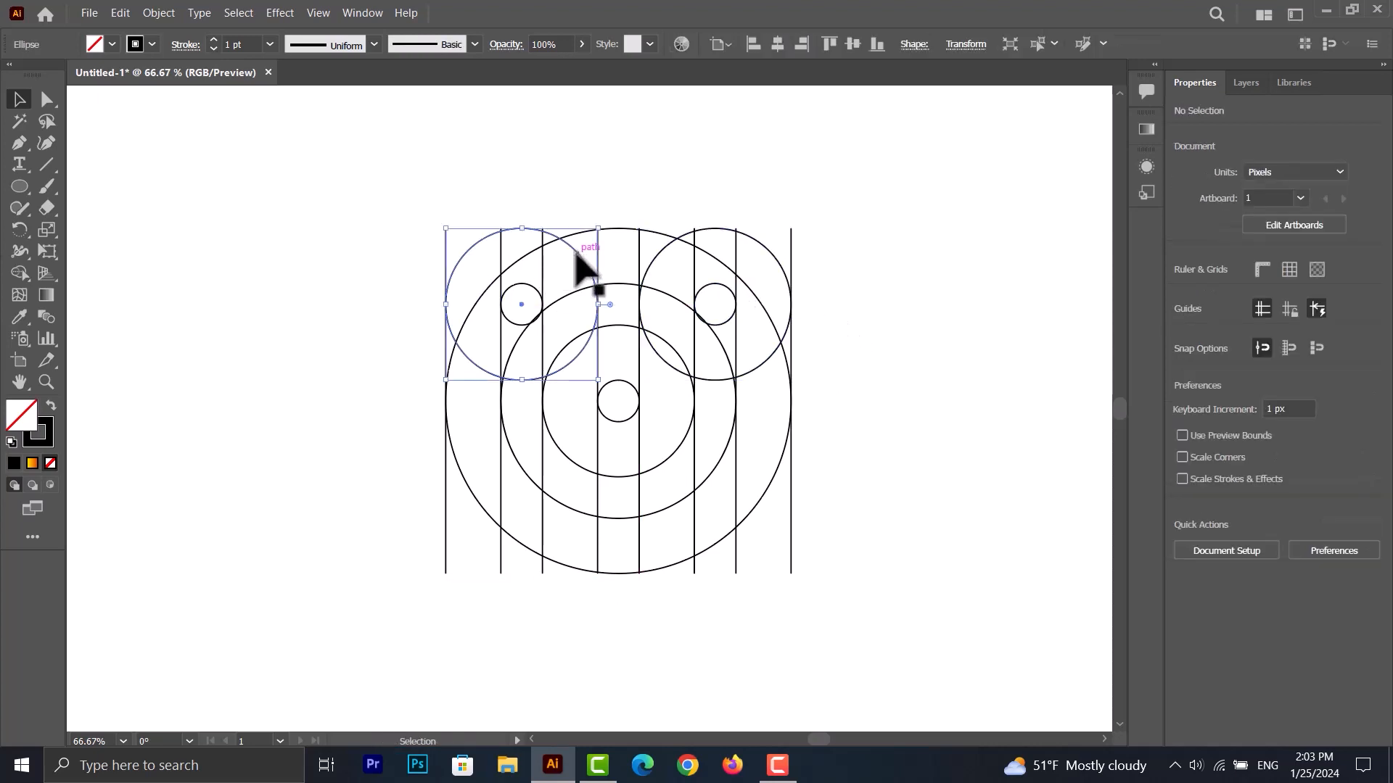
left_click(121, 13)
left_click(122, 14)
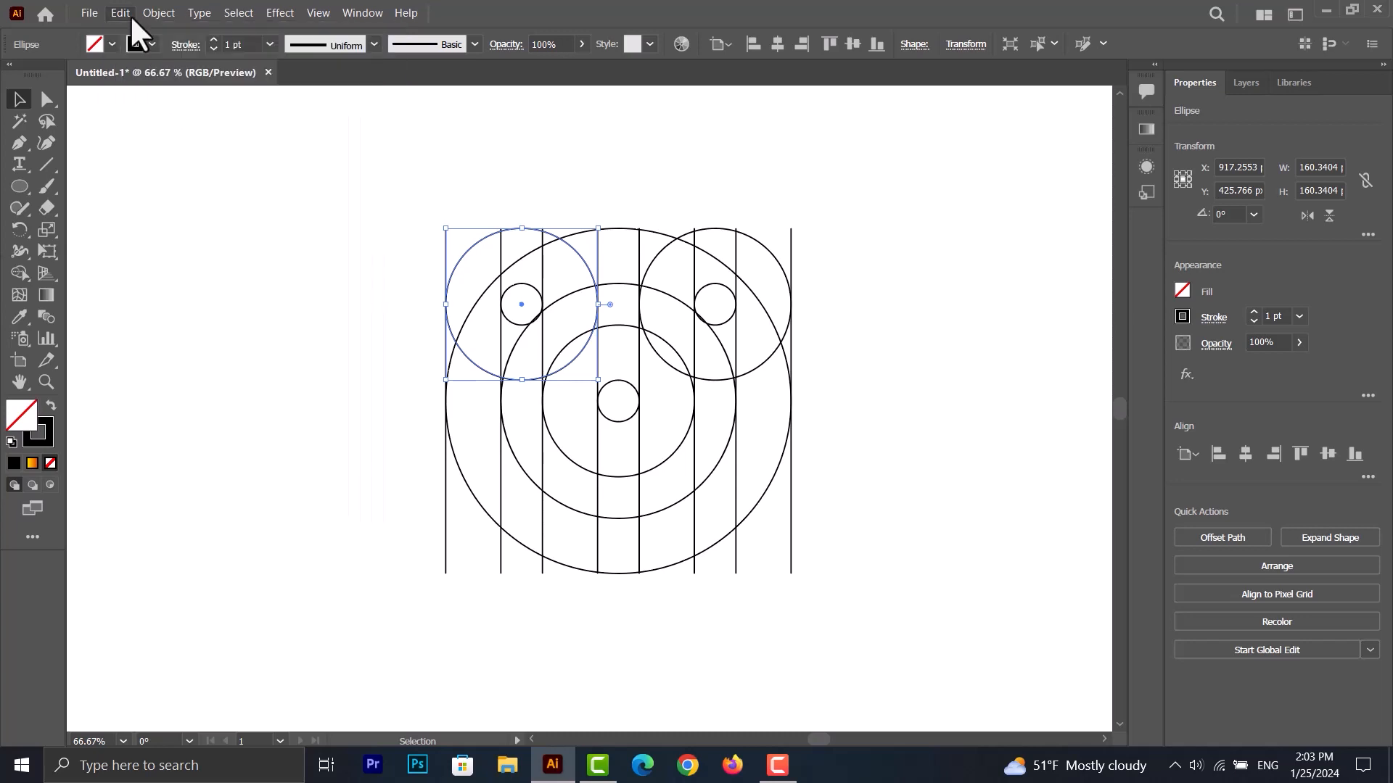
left_click(125, 14)
left_click(157, 124)
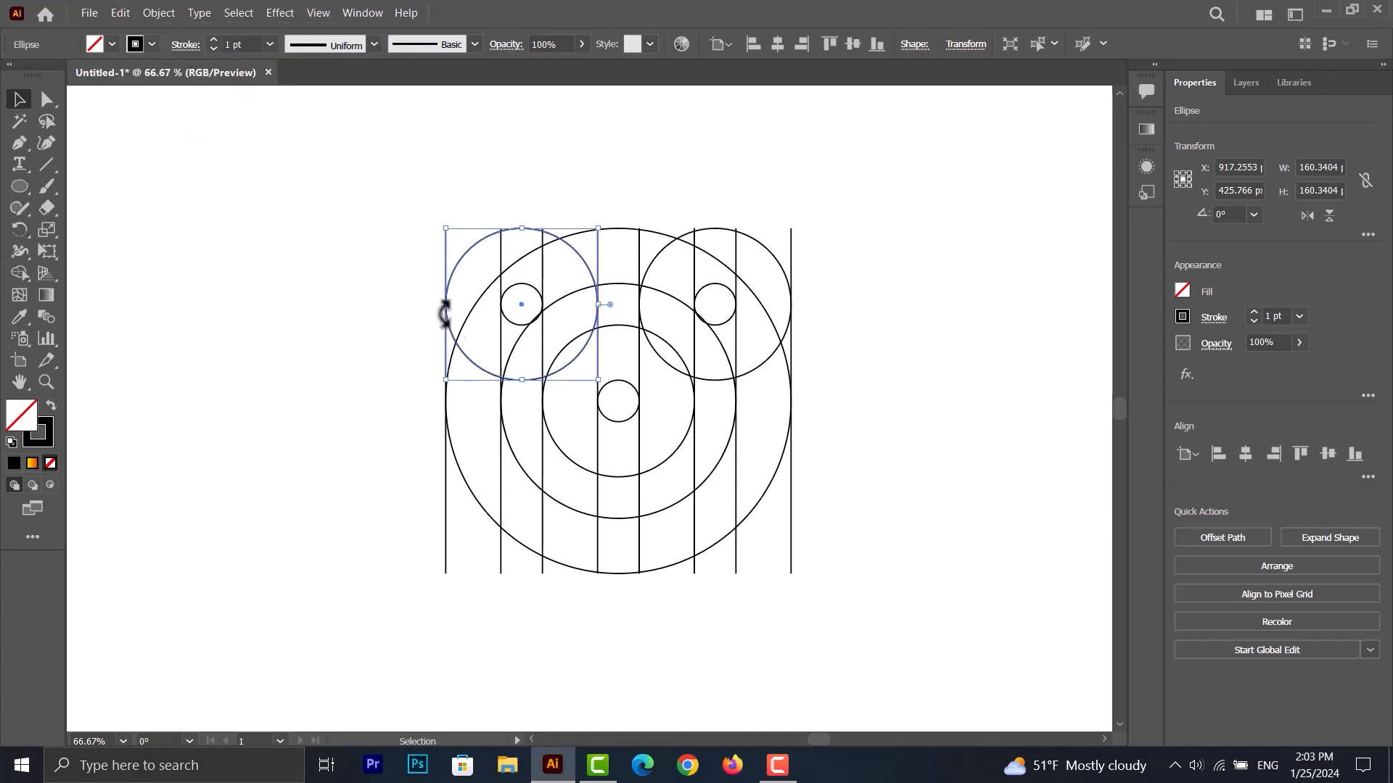
left_click_drag(444, 313, 507, 312)
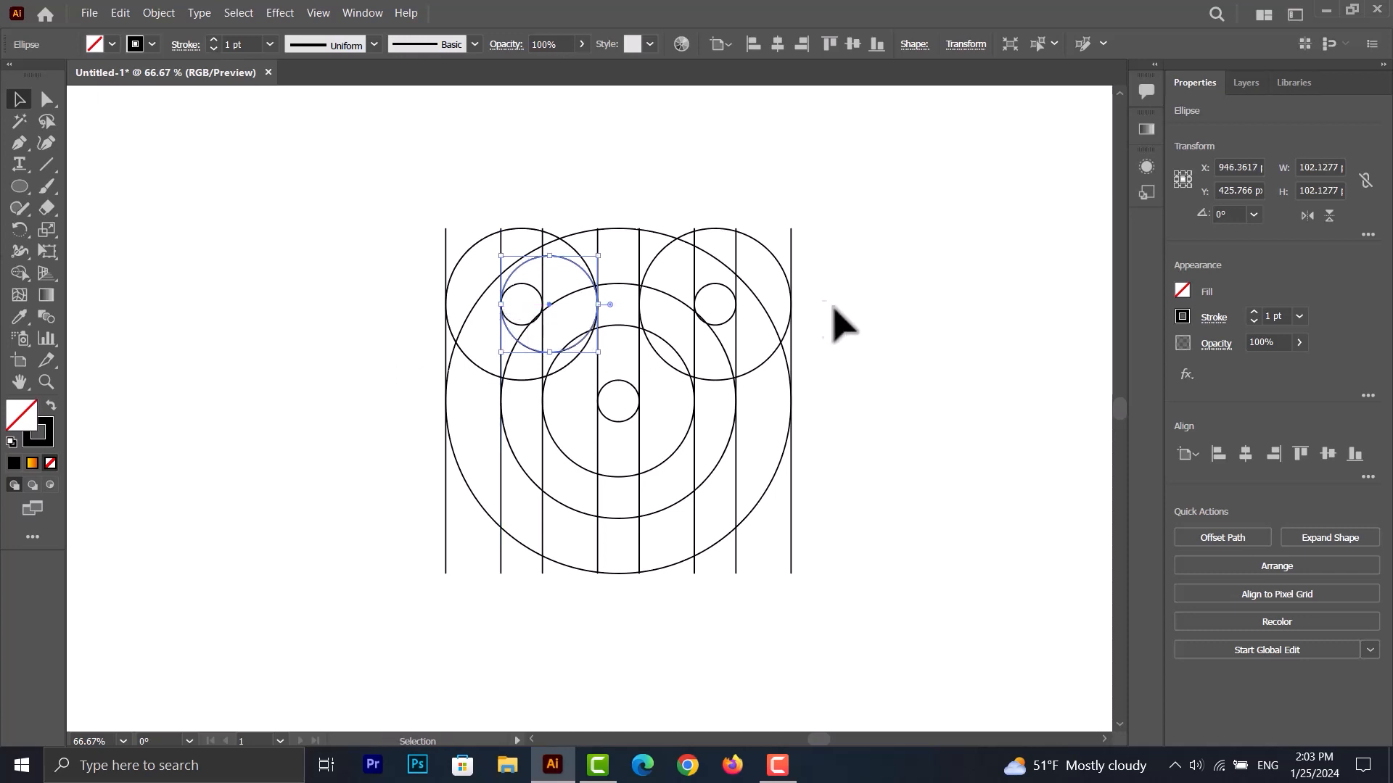
Duplicate the large upper-right circle in place and shrink the copy to about 102 px toward its right edge
left_click(690, 232)
key("ctrl+c")
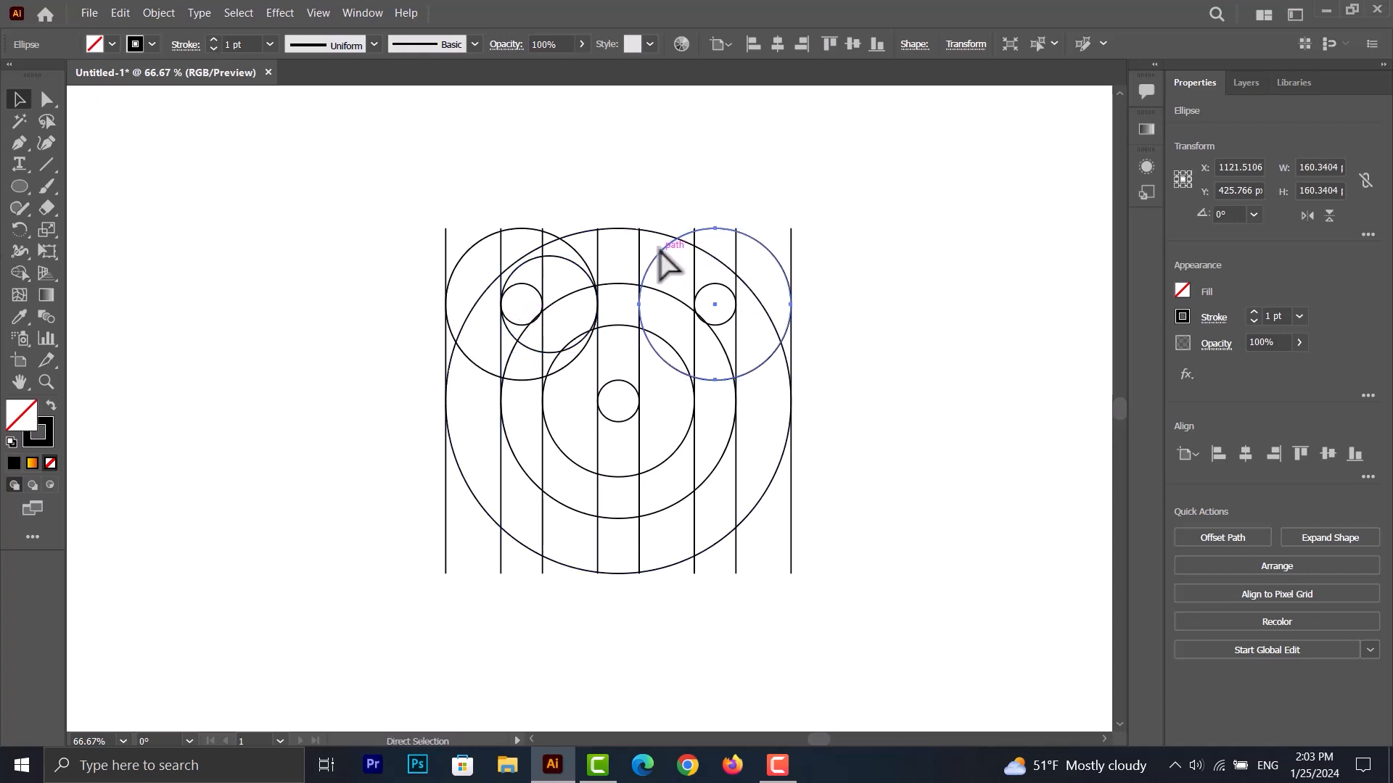
key("ctrl+f")
left_click_drag(641, 305, 701, 314)
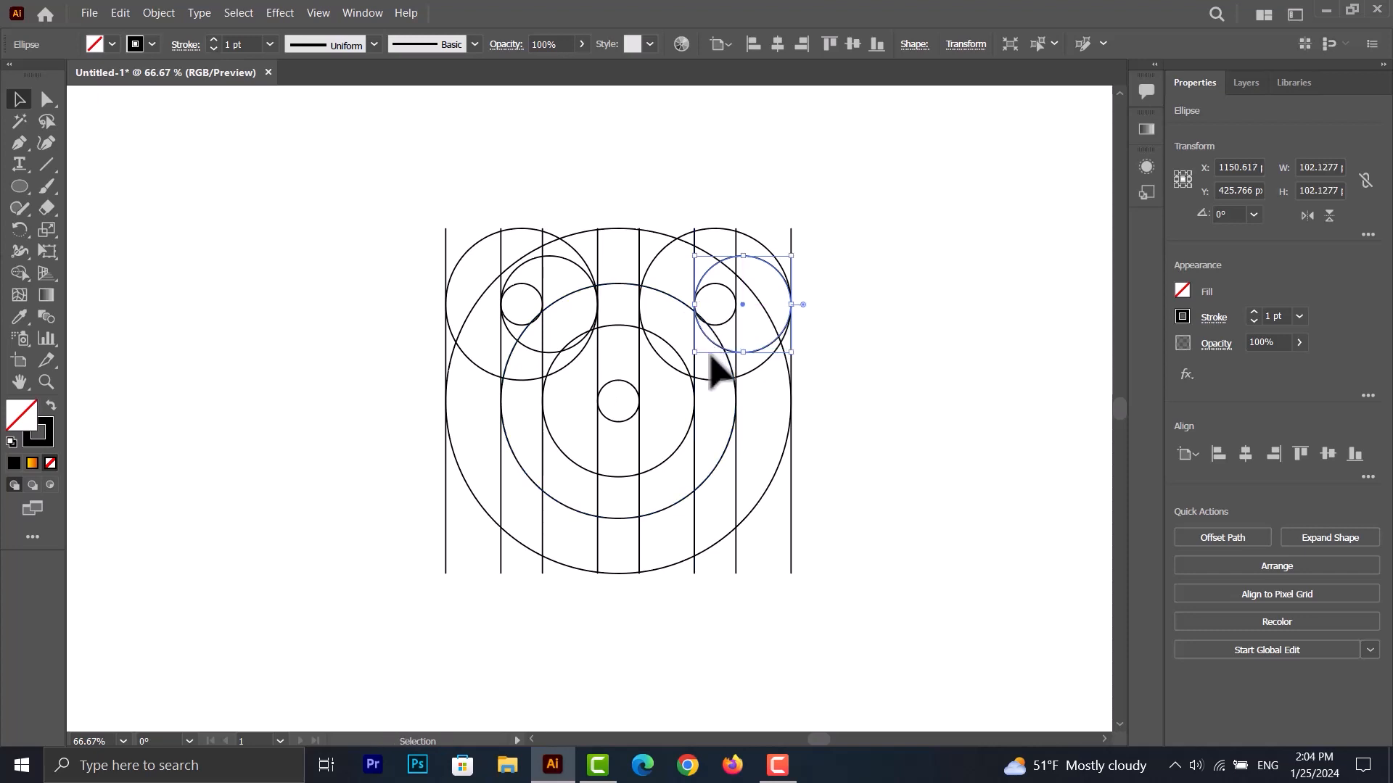
Duplicate the central 160 px circle in place and shrink the copy to about 102 px toward its left edge
key("ctrl+c")
key("ctrl+f")
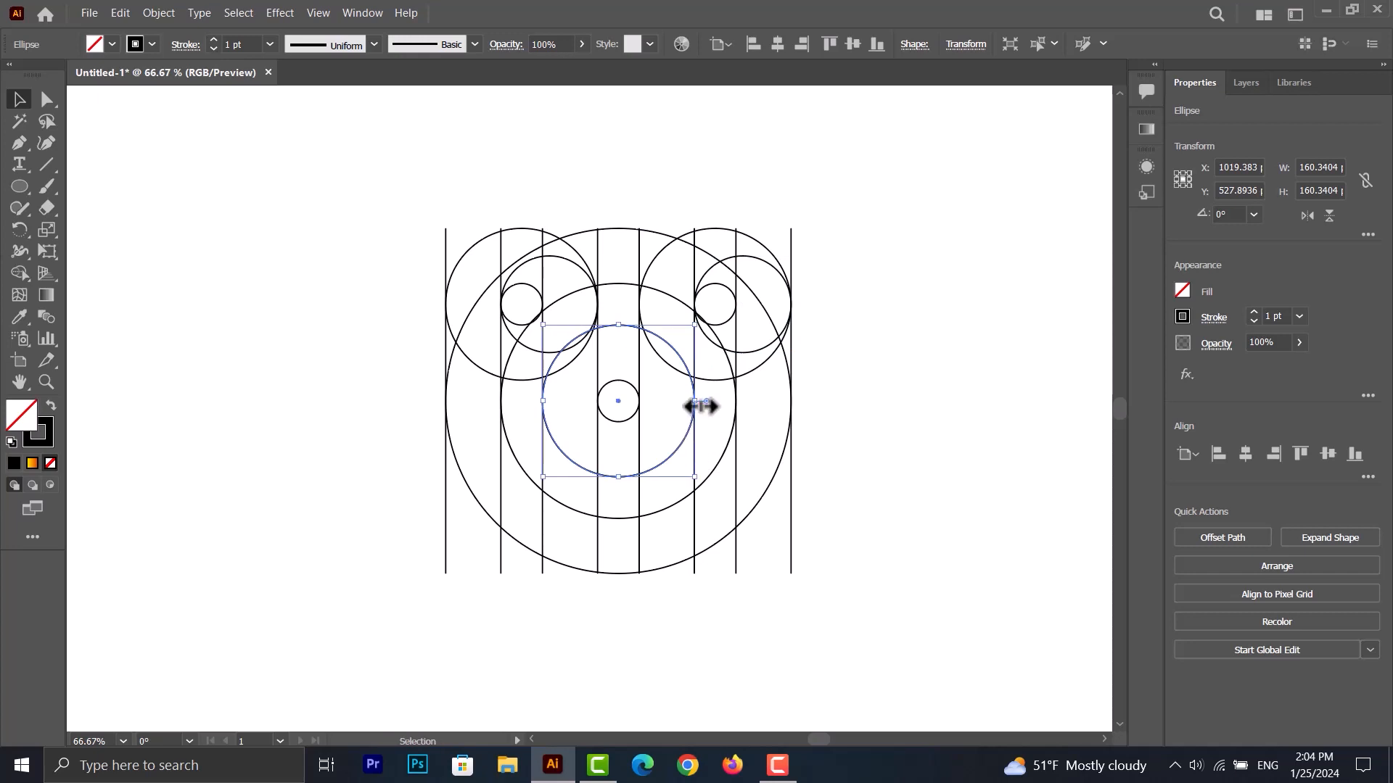
left_click_drag(695, 401, 639, 401)
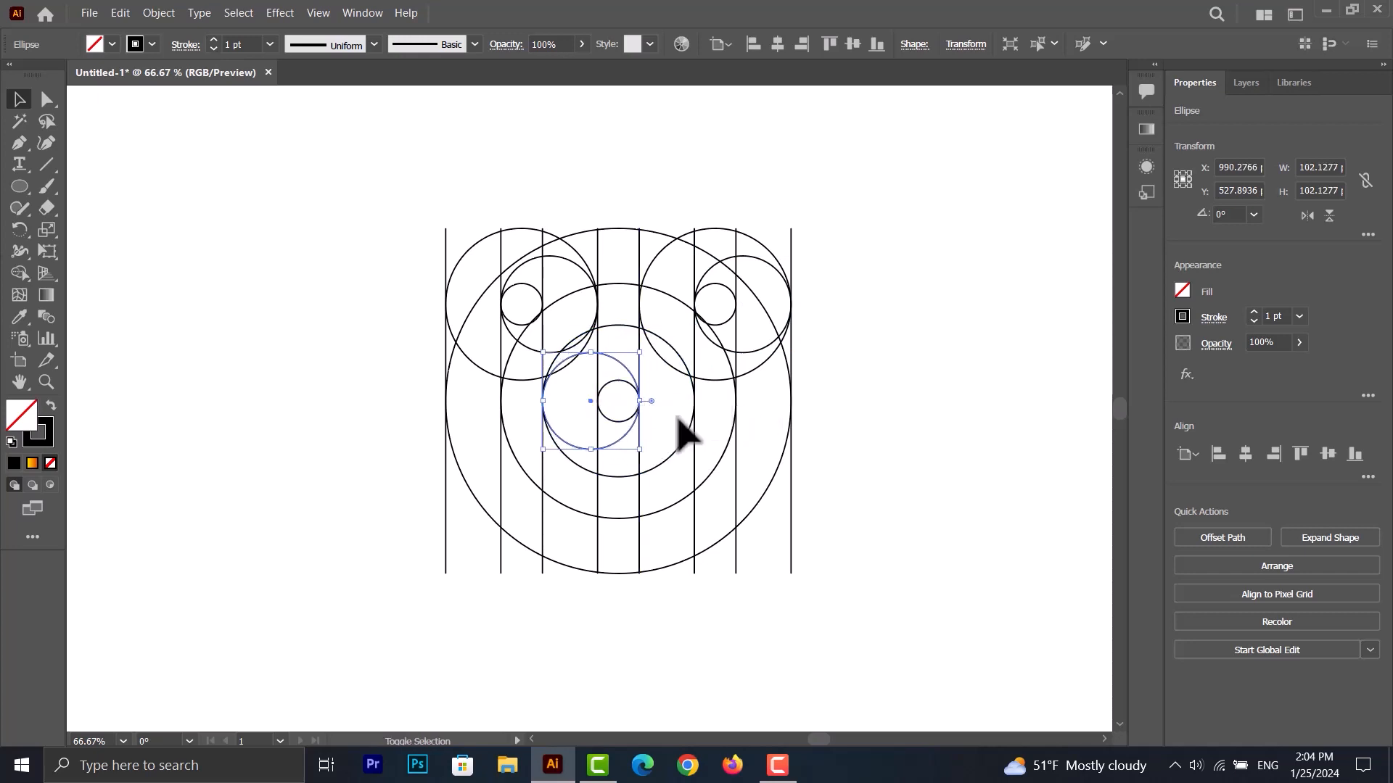
Duplicate the outermost circle in place and shrink the copy to about 306 px toward its right edge, meeting the second vertical line
left_click(764, 498)
key("ctrl+c")
key("ctrl+f")
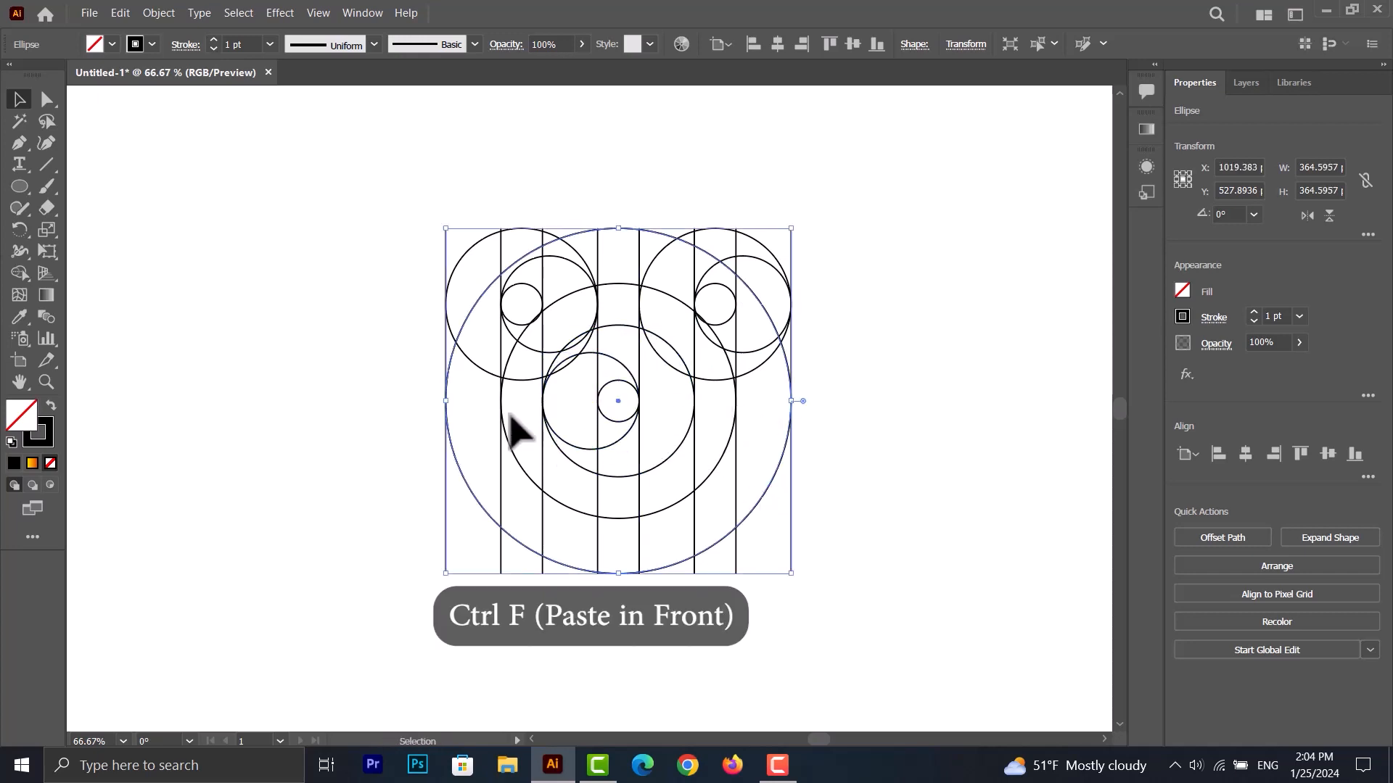
left_click_drag(447, 405, 505, 404)
key("ctrl+z")
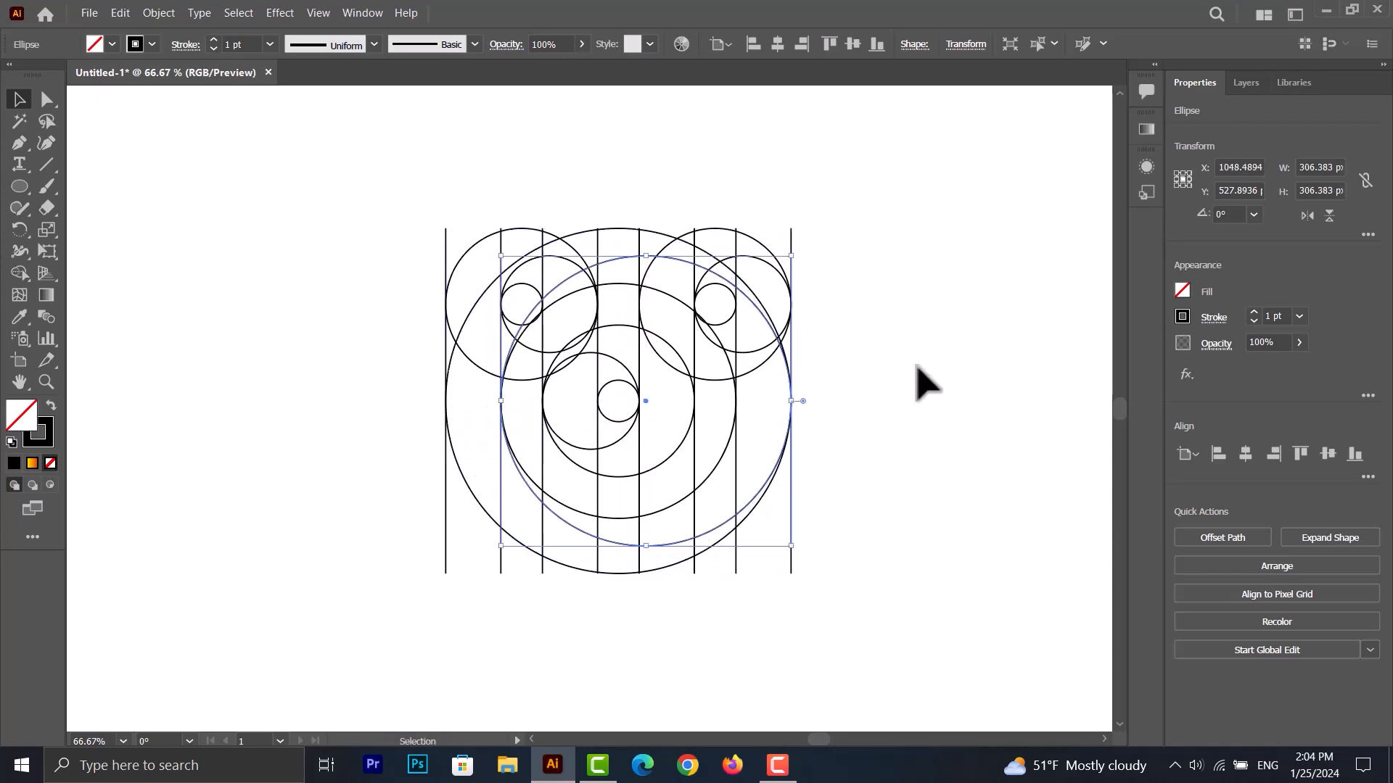
Select all circles and lines and merge the outer band with Shape Builder, from the lower-right curve around to the upper-left hook
left_click(337, 221)
left_click_drag(357, 193, 867, 639)
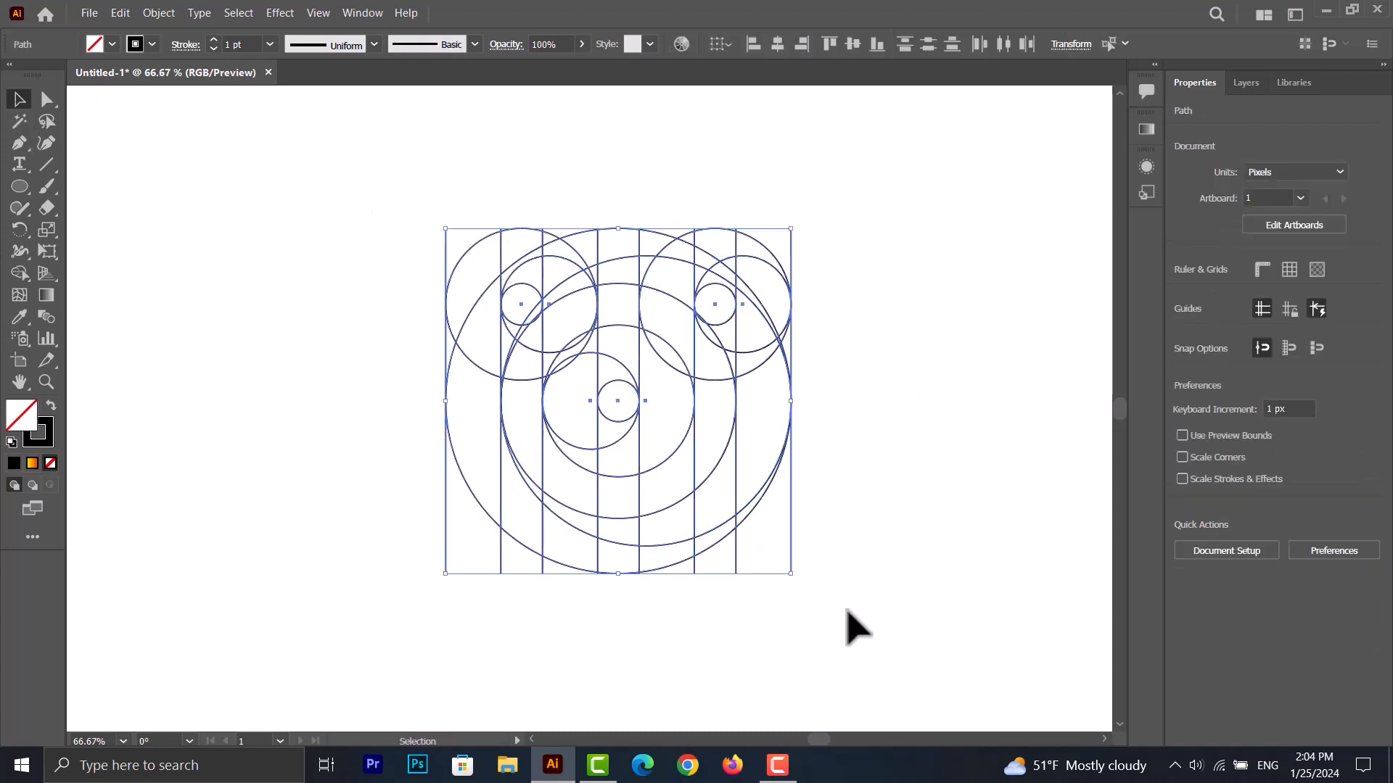
left_click(18, 273)
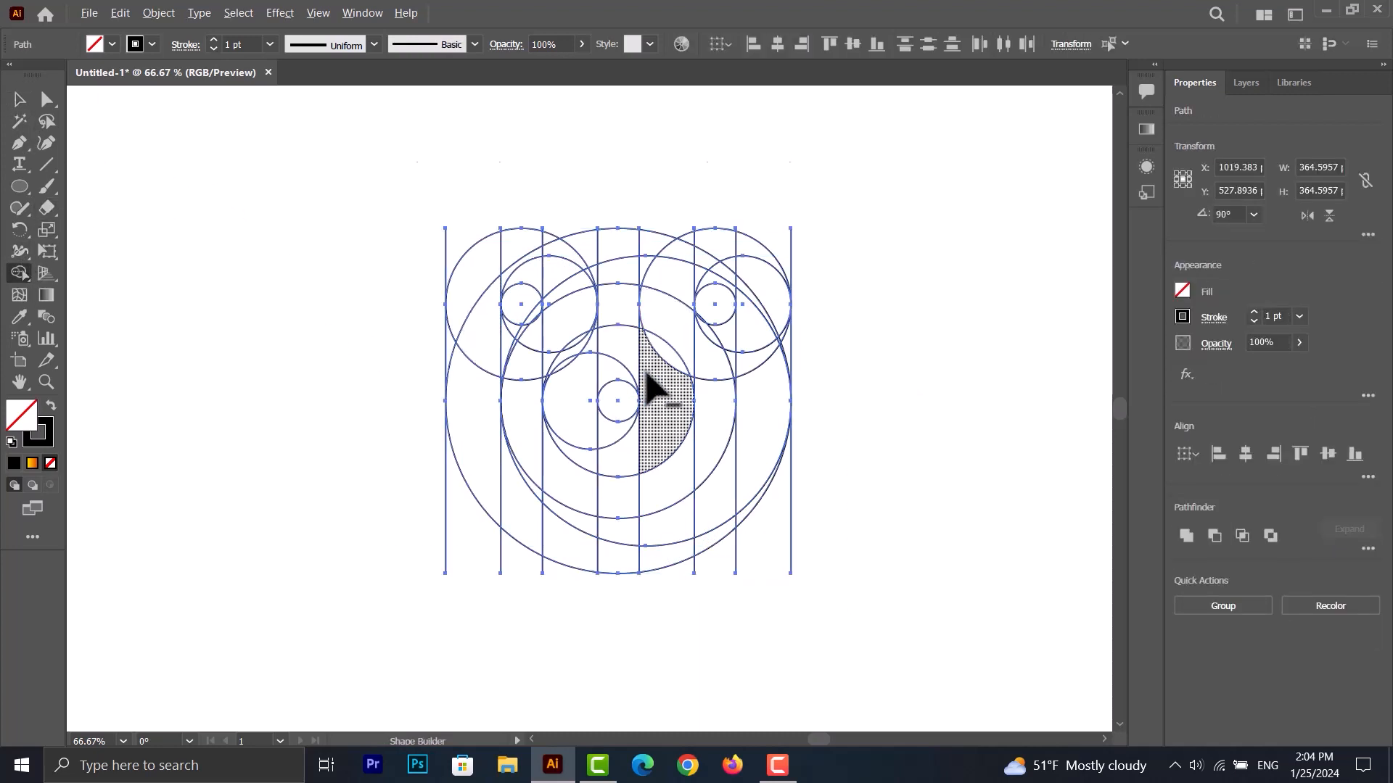
scroll(653, 397, "up", 1)
mouse_move(777, 501)
left_mouse_down()
mouse_move(781, 584)
mouse_move(725, 624)
mouse_move(616, 654)
mouse_move(507, 638)
mouse_move(392, 472)
mouse_move(365, 395)
left_mouse_up()
left_click_drag(357, 330, 373, 336)
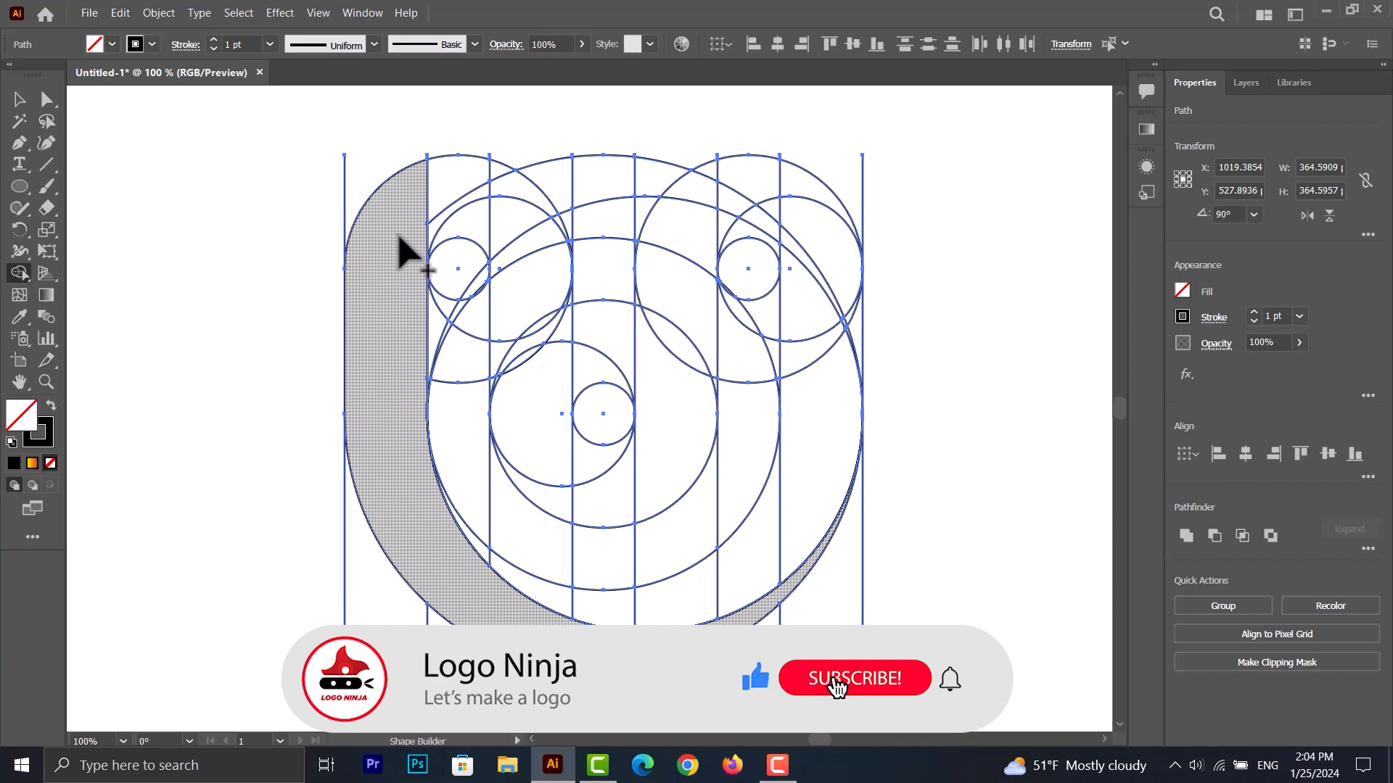
left_click_drag(423, 205, 435, 209)
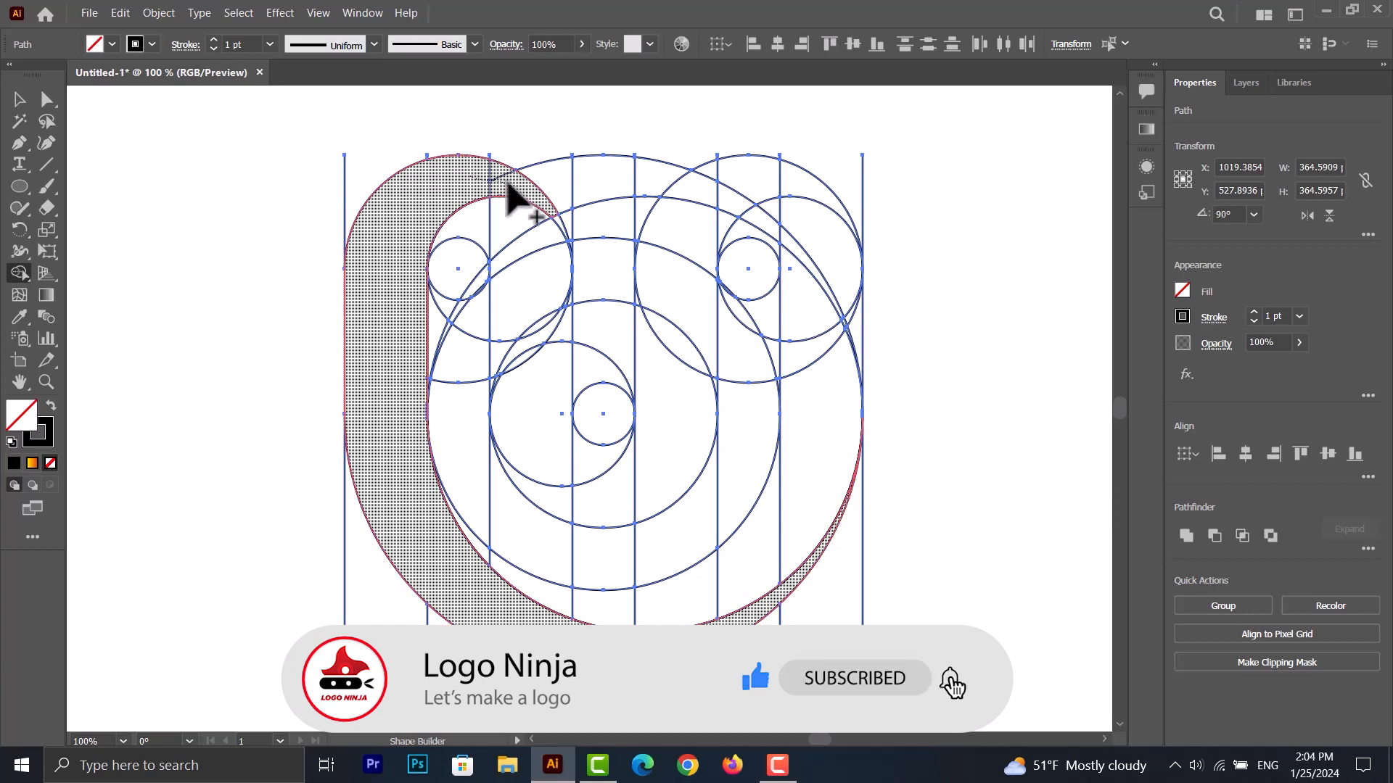
scroll(549, 209, "up", 10)
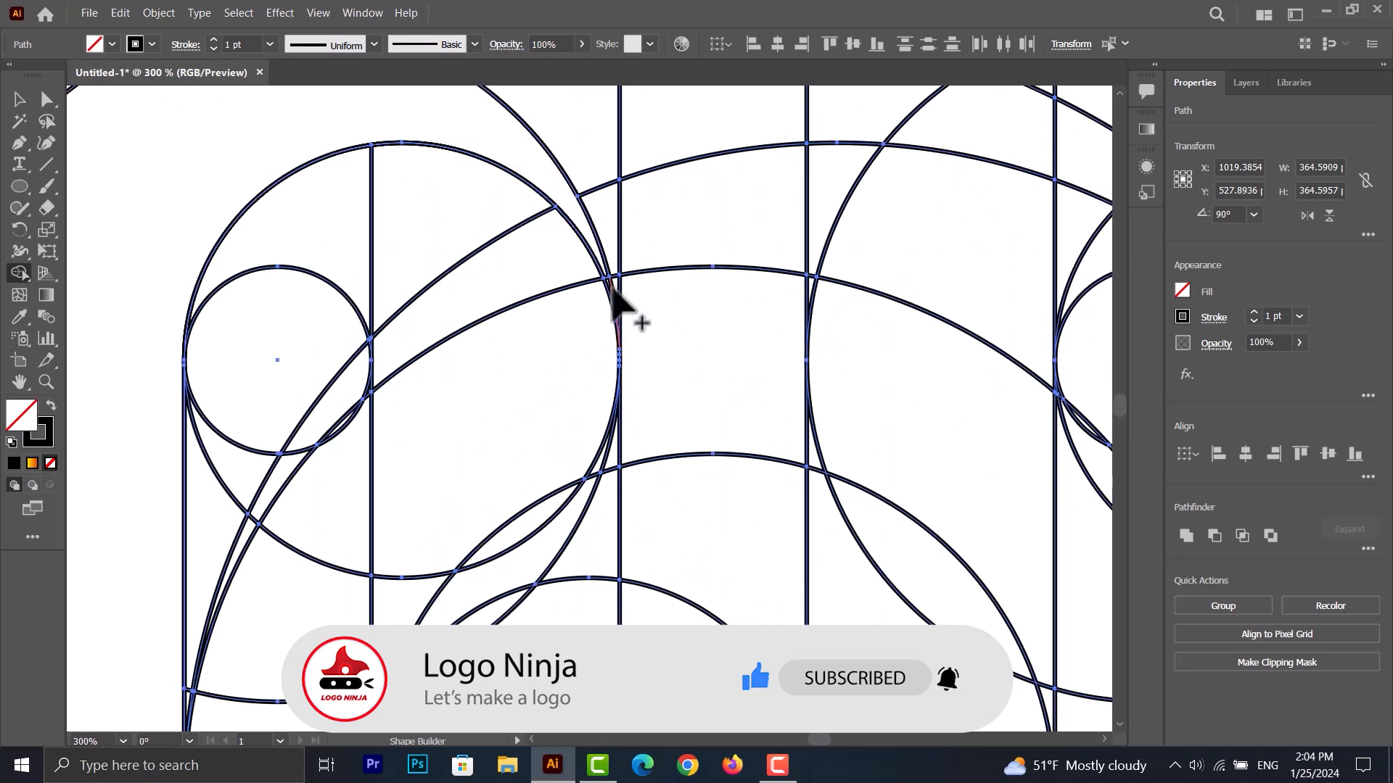
scroll(591, 259, "down", 12)
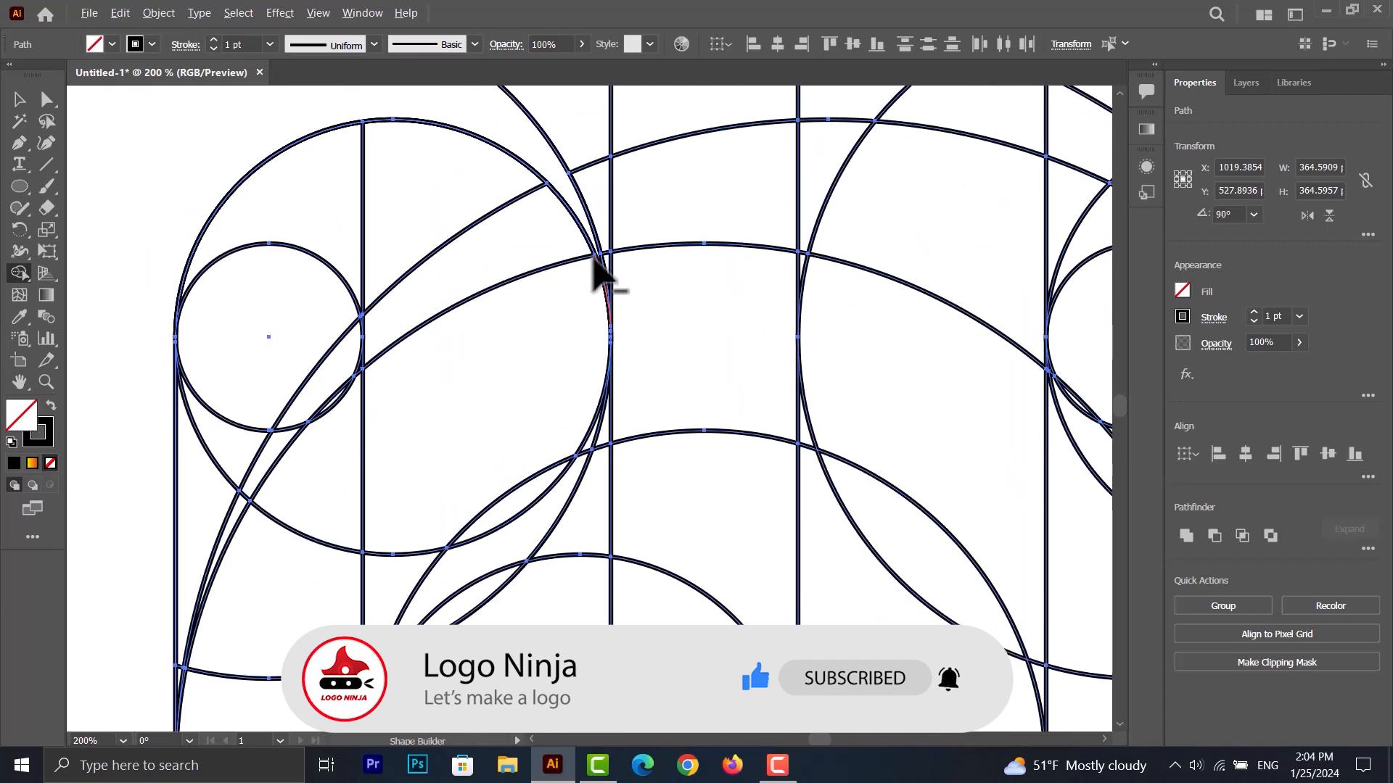
Merge the inner left band with Shape Builder, from the upper-left inner hook down the stem to the curve under the small central circle
mouse_move(460, 232)
left_mouse_down()
mouse_move(506, 249)
mouse_move(525, 278)
mouse_move(542, 508)
left_mouse_up()
left_click_drag(505, 390, 488, 463)
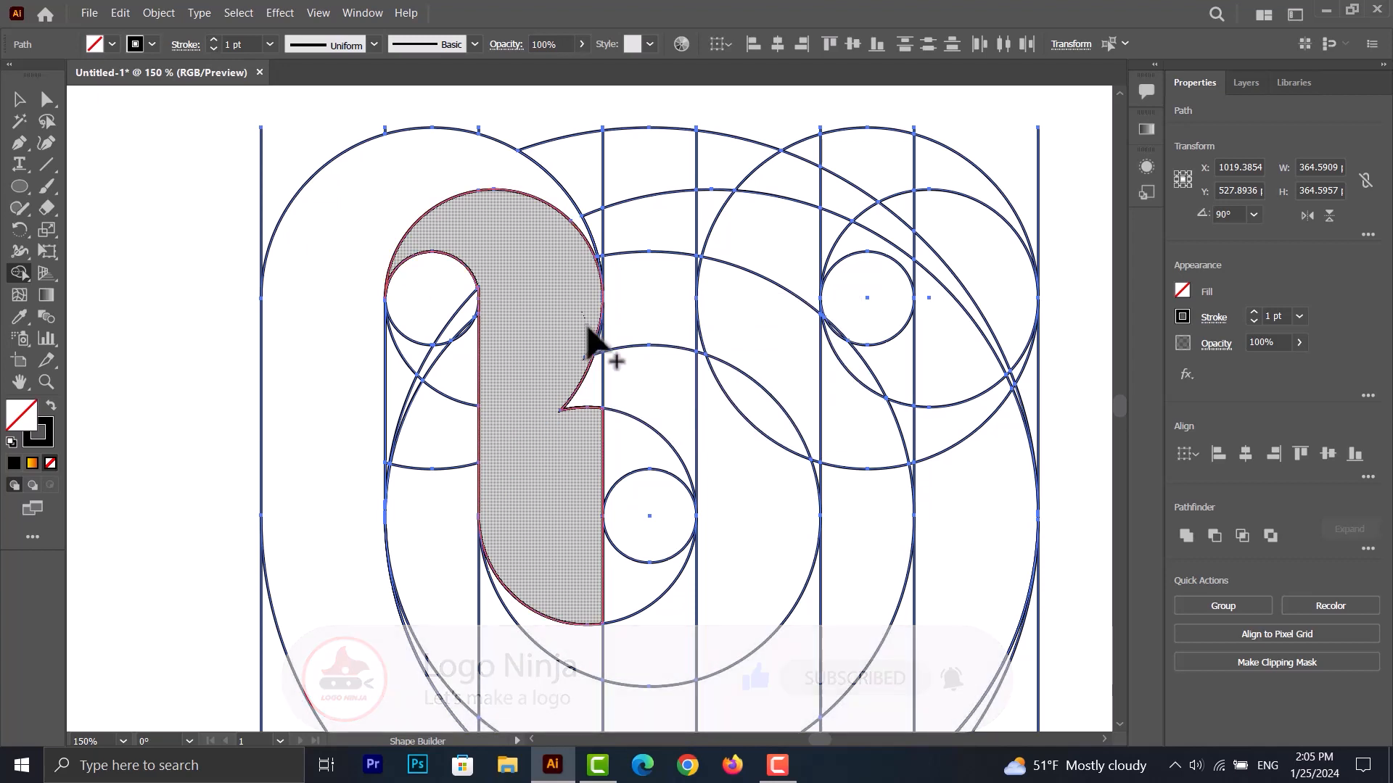
left_click_drag(584, 316, 581, 435)
scroll(574, 406, "down", 2)
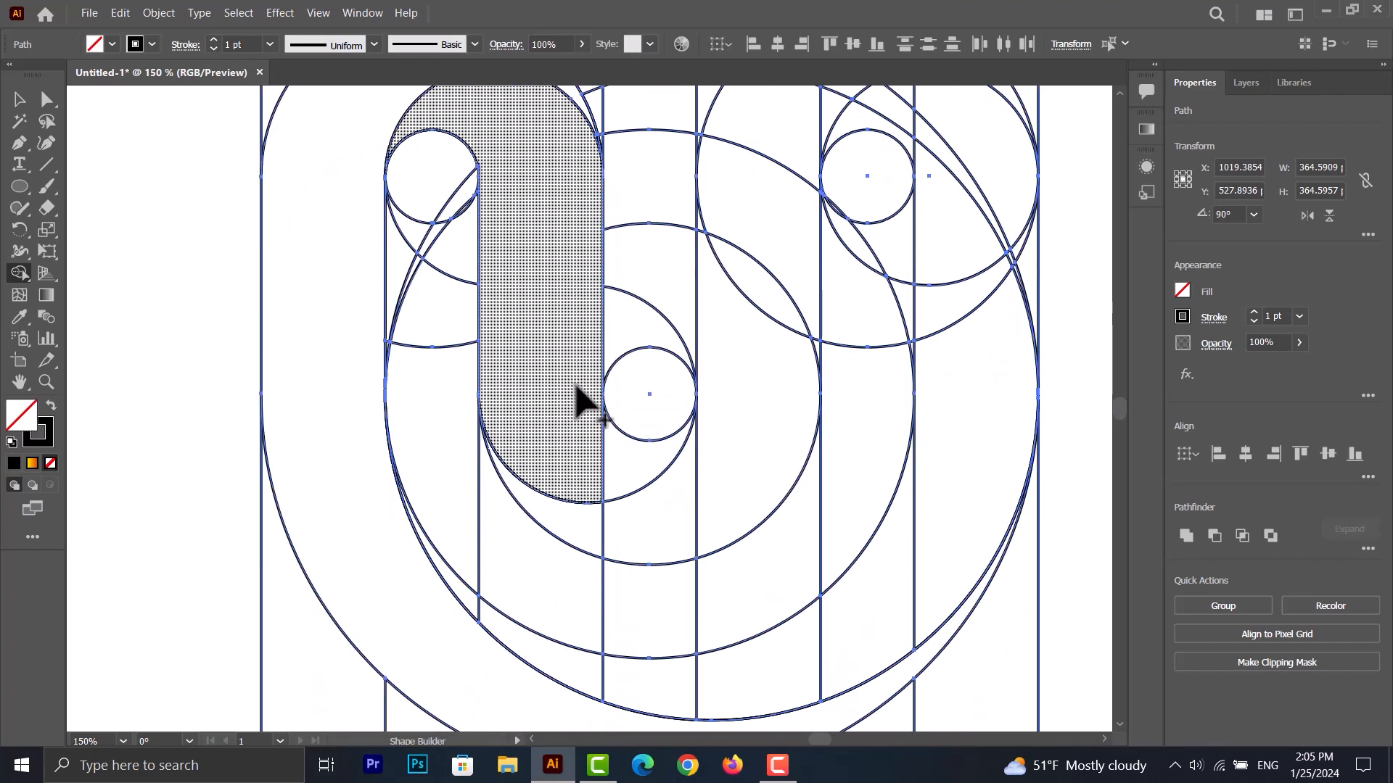
scroll(581, 398, "down", 2)
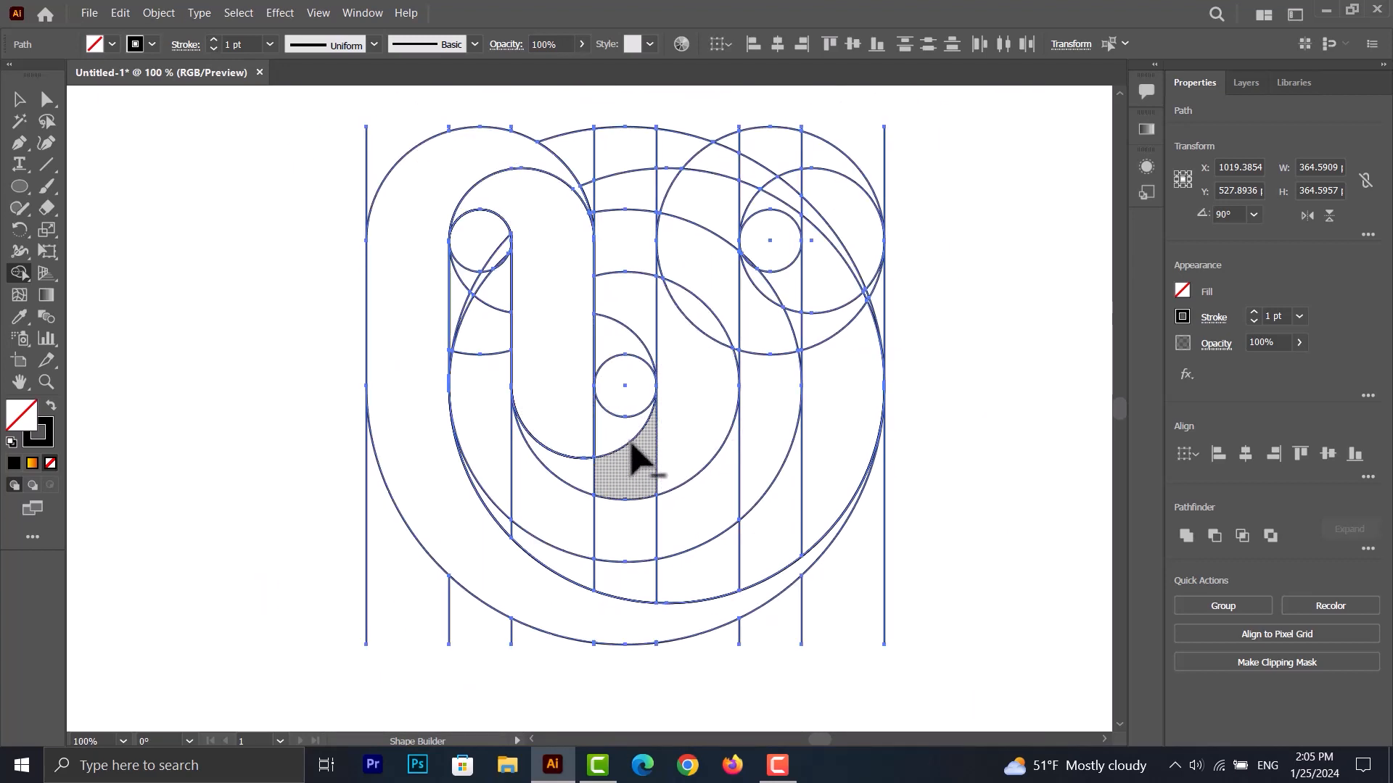
Merge the S-shaped band from the crescent beneath the small central circle up to the large upper-right hook, absorbing the leftover slivers
scroll(617, 421, "up", 1)
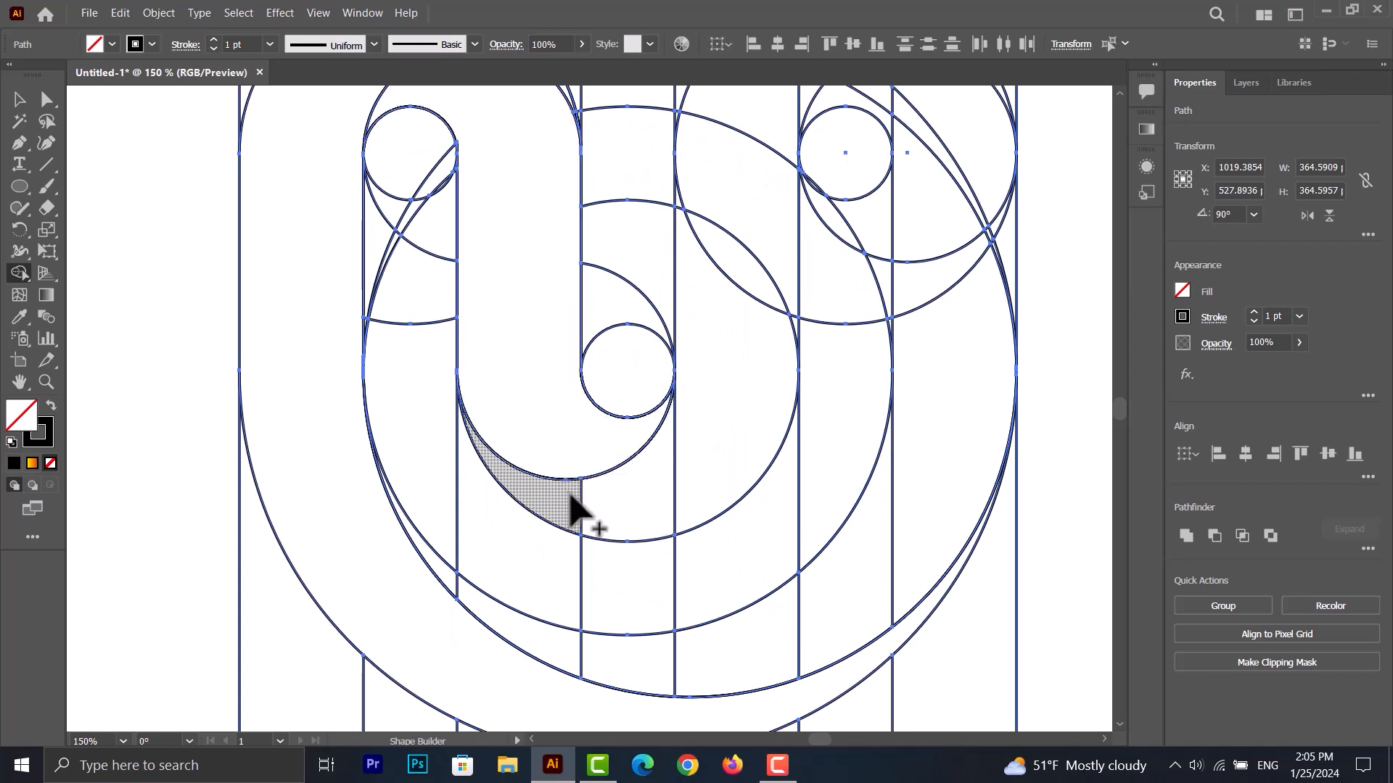
mouse_move(589, 532)
left_mouse_down()
mouse_move(678, 491)
mouse_move(771, 172)
mouse_move(746, 274)
left_mouse_up()
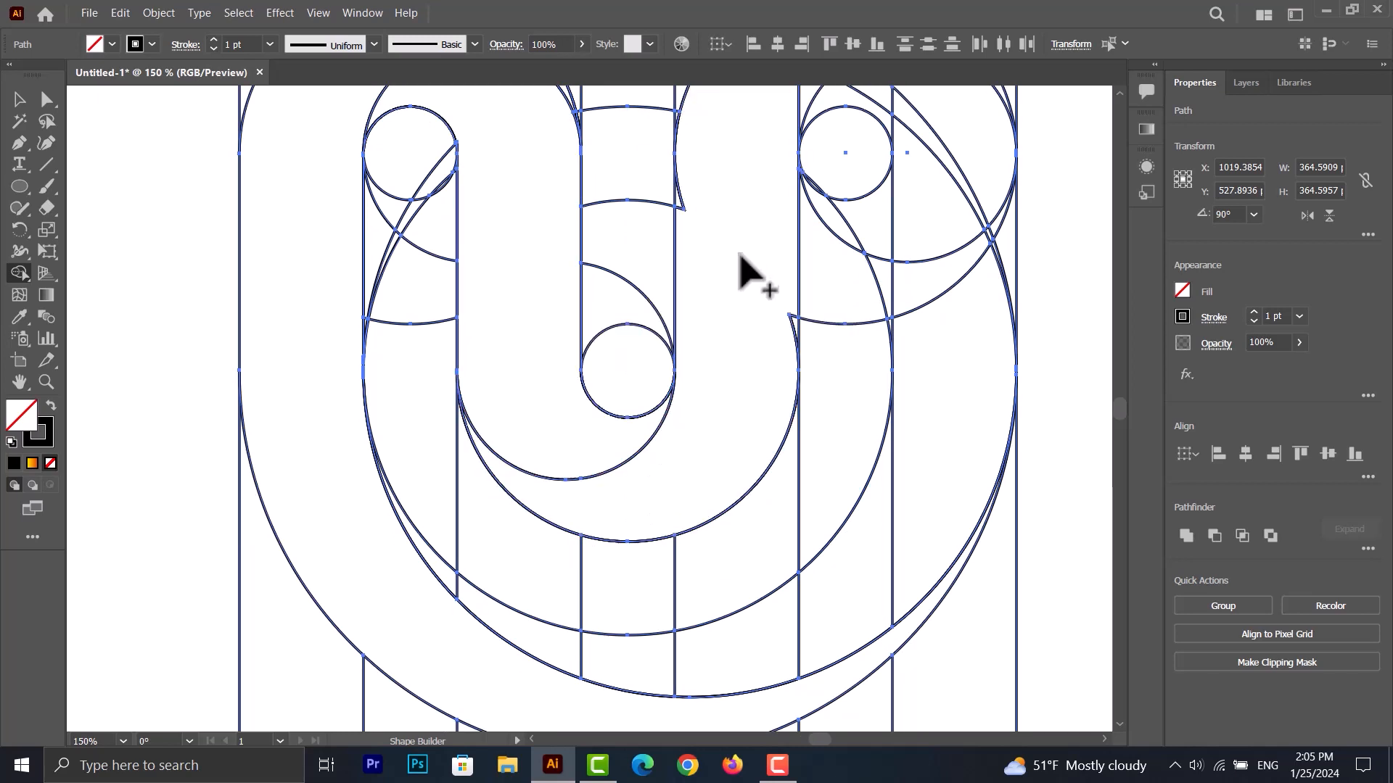
scroll(747, 273, "down", 1)
scroll(740, 272, "up", 1)
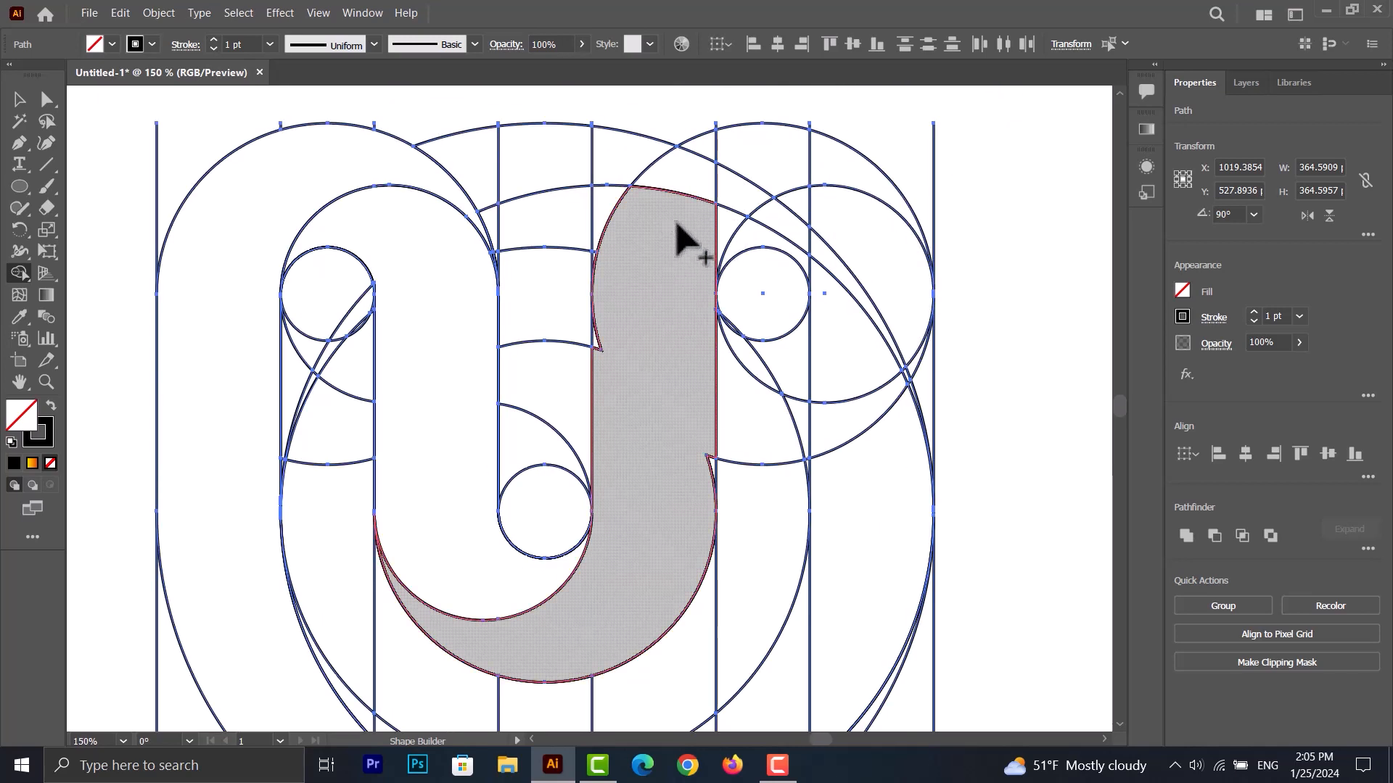
mouse_move(701, 186)
left_mouse_down()
mouse_move(823, 162)
mouse_move(710, 242)
left_mouse_up()
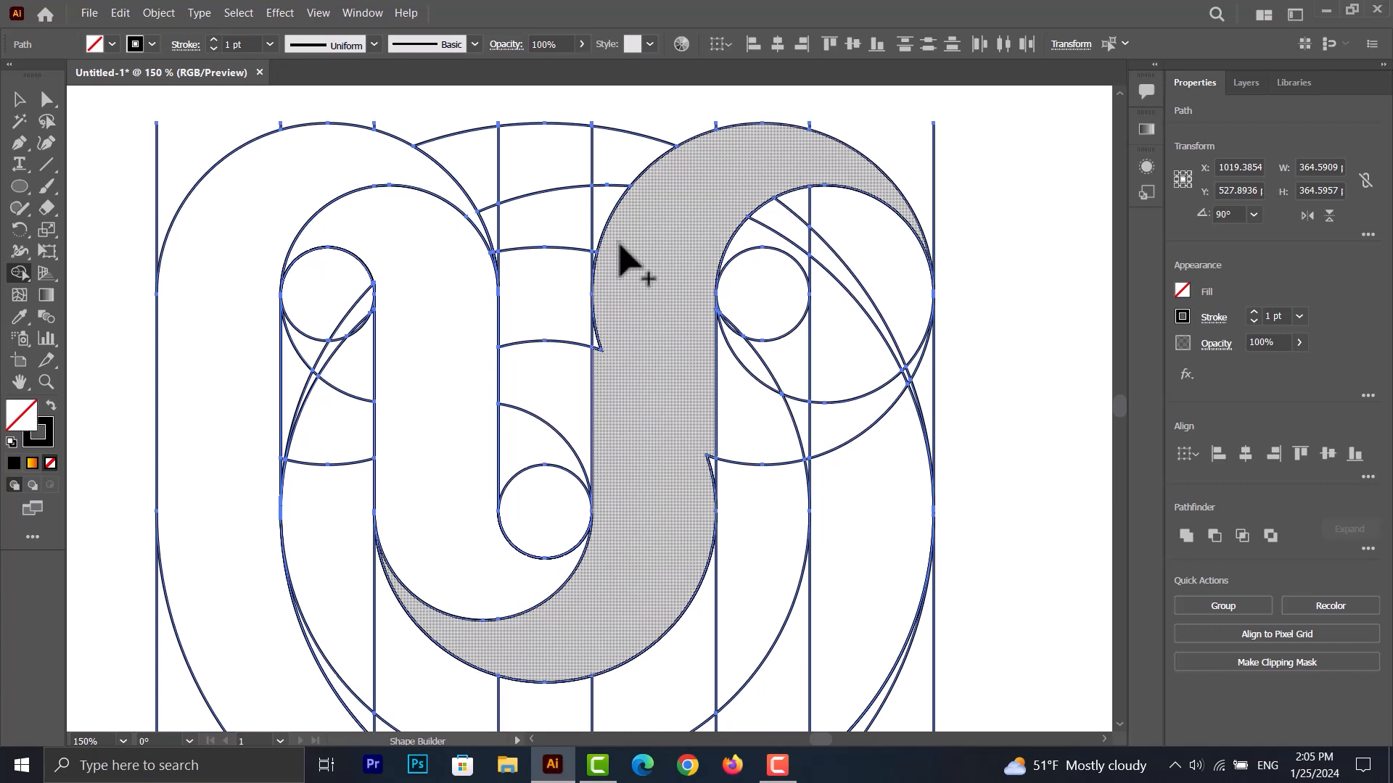
scroll(622, 257, "up", 2)
scroll(560, 450, "down", 1)
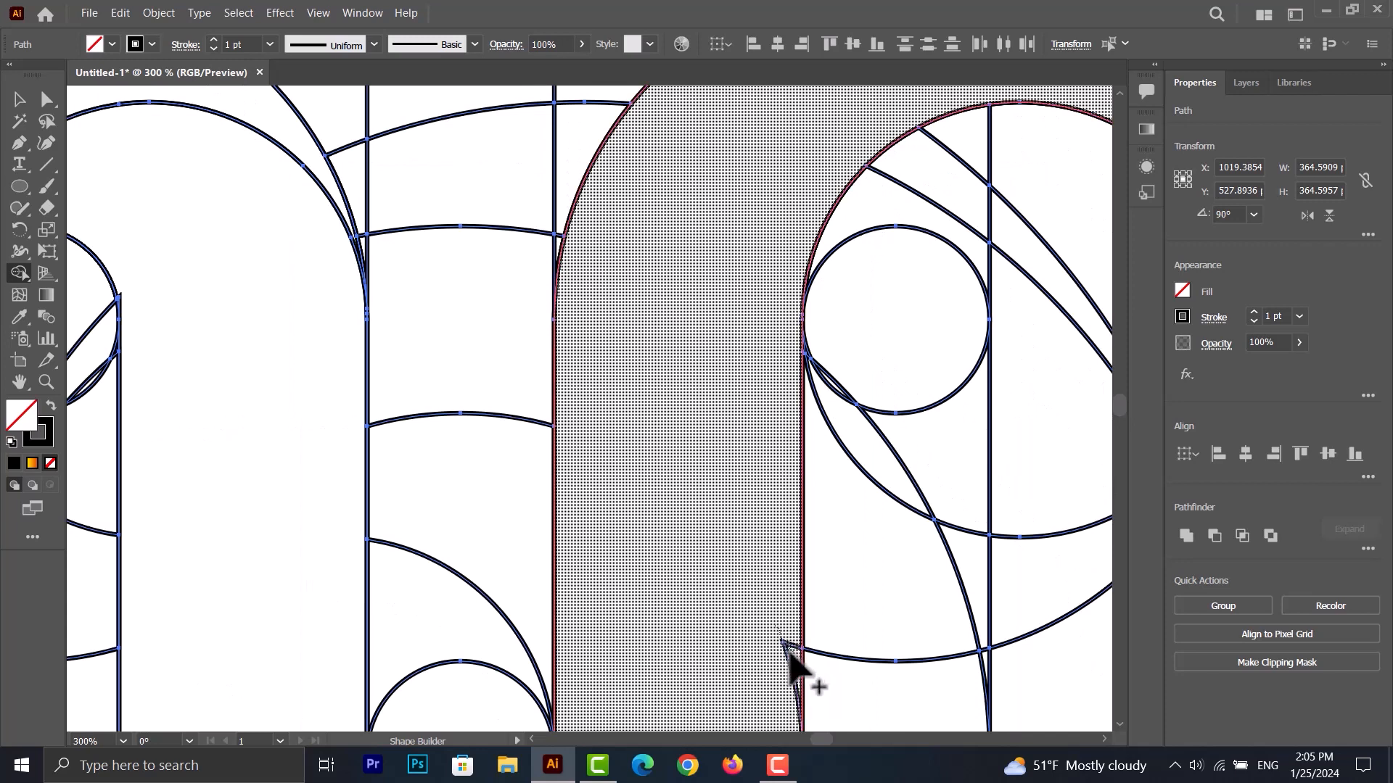
scroll(787, 653, "down", 2)
scroll(846, 351, "up", 1)
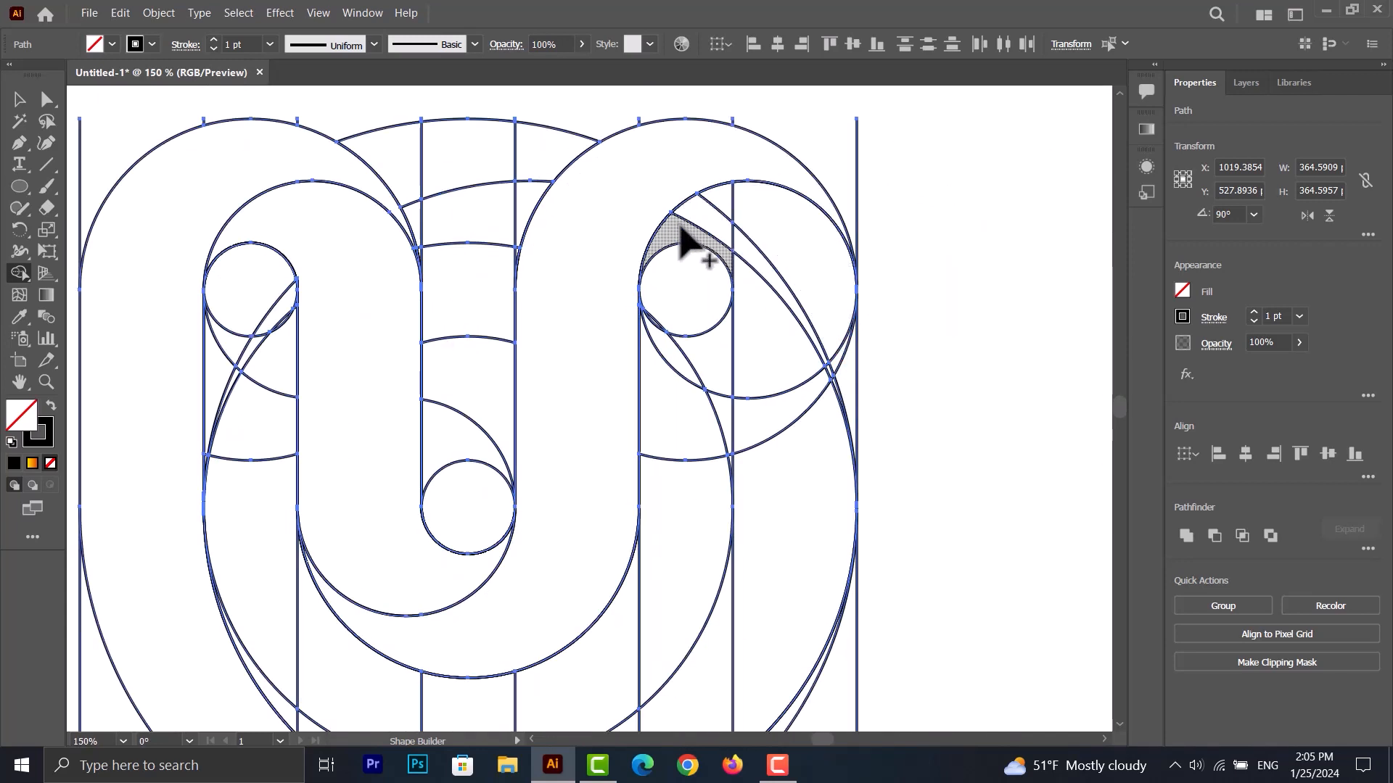
Merge the right band from the inner upper-right hook down the outer side and around the bottom to its tapered left end
mouse_move(682, 232)
left_mouse_down()
mouse_move(734, 219)
mouse_move(786, 289)
mouse_move(815, 585)
left_mouse_up()
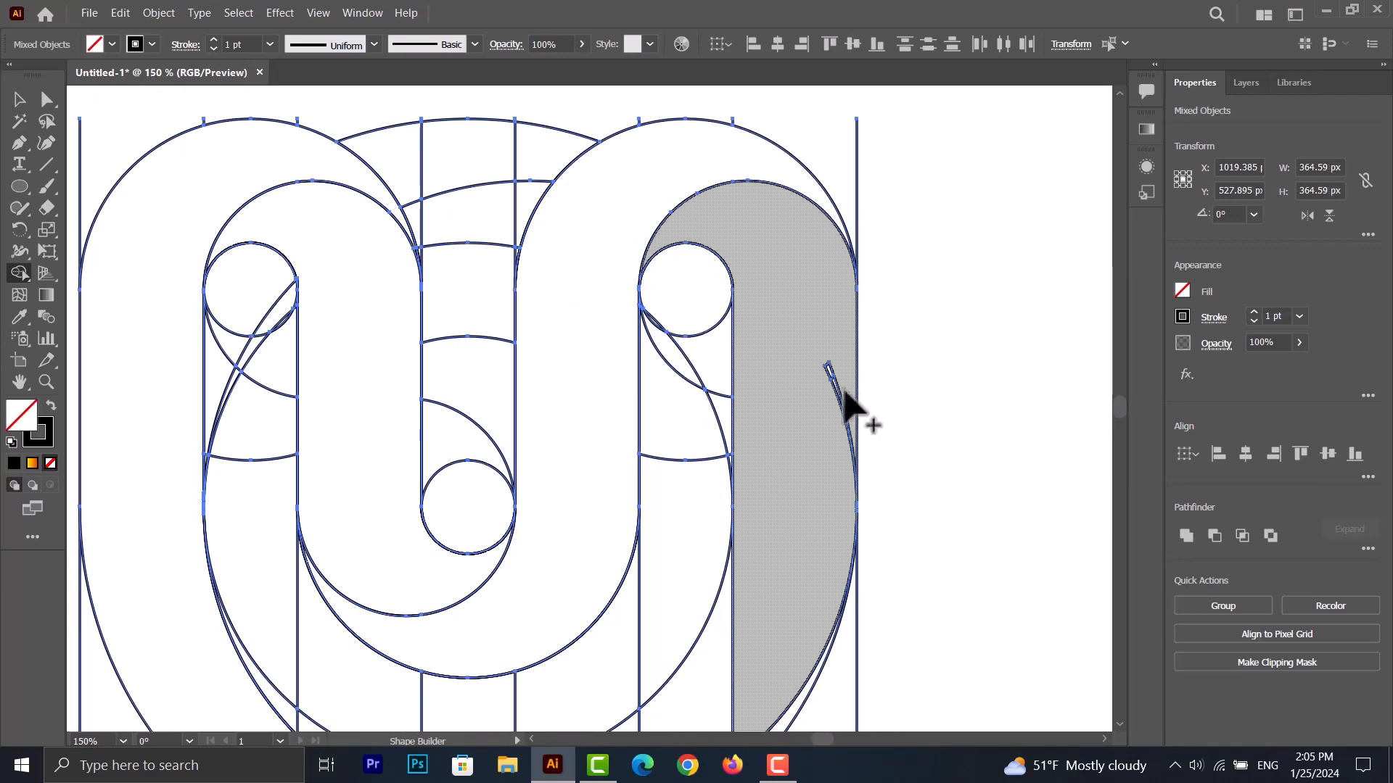
left_click(777, 373)
scroll(793, 358, "down", 2)
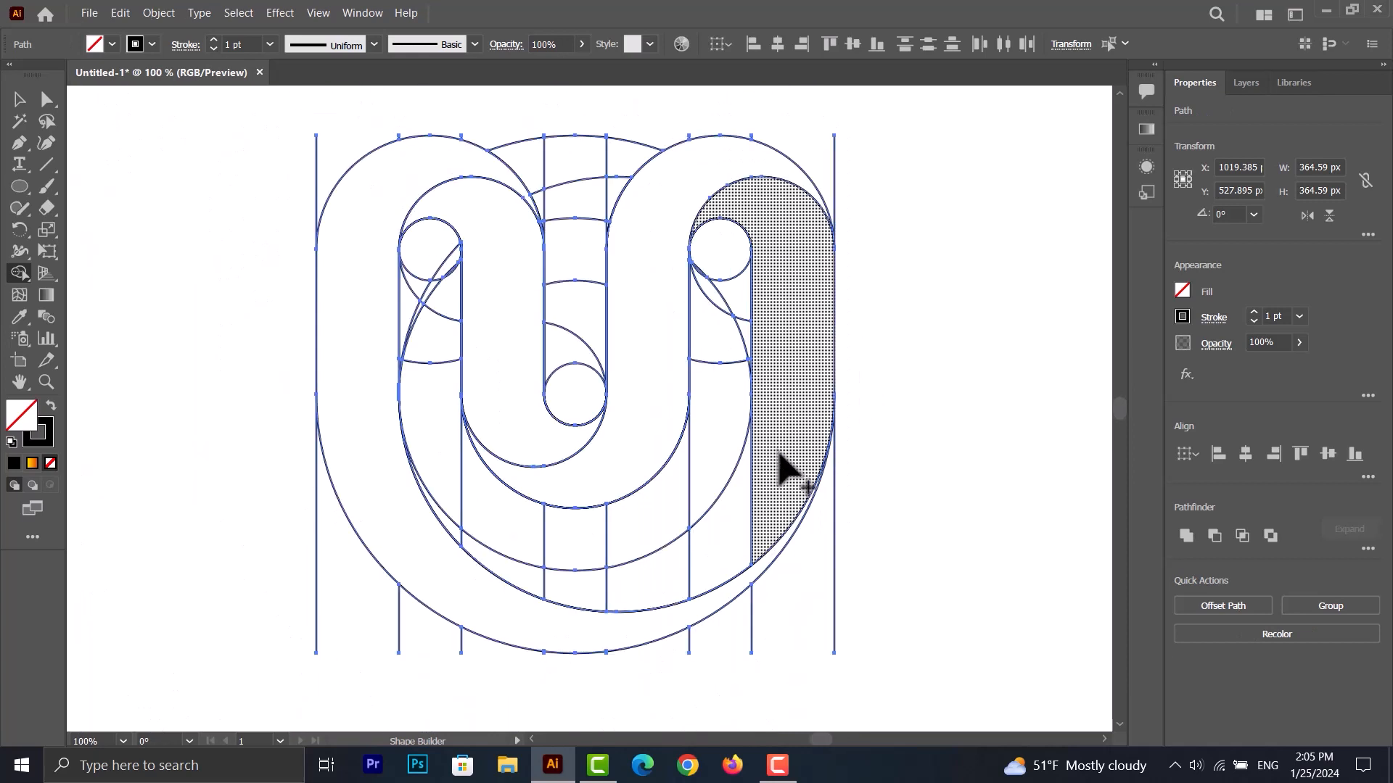
mouse_move(787, 467)
left_mouse_down()
mouse_move(747, 508)
mouse_move(668, 577)
left_mouse_up()
scroll(577, 598, "up", 3)
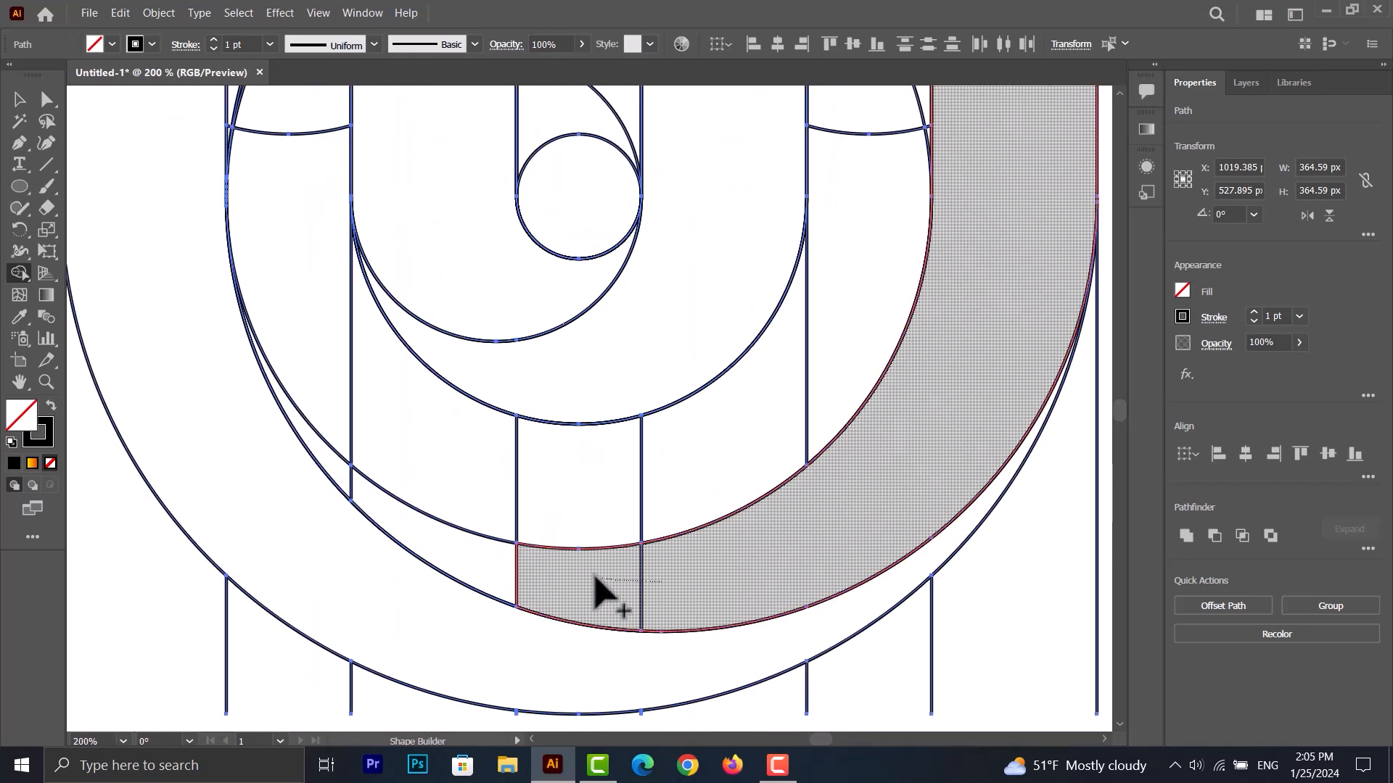
mouse_move(399, 540)
left_mouse_down()
mouse_move(351, 489)
mouse_move(413, 519)
left_mouse_up()
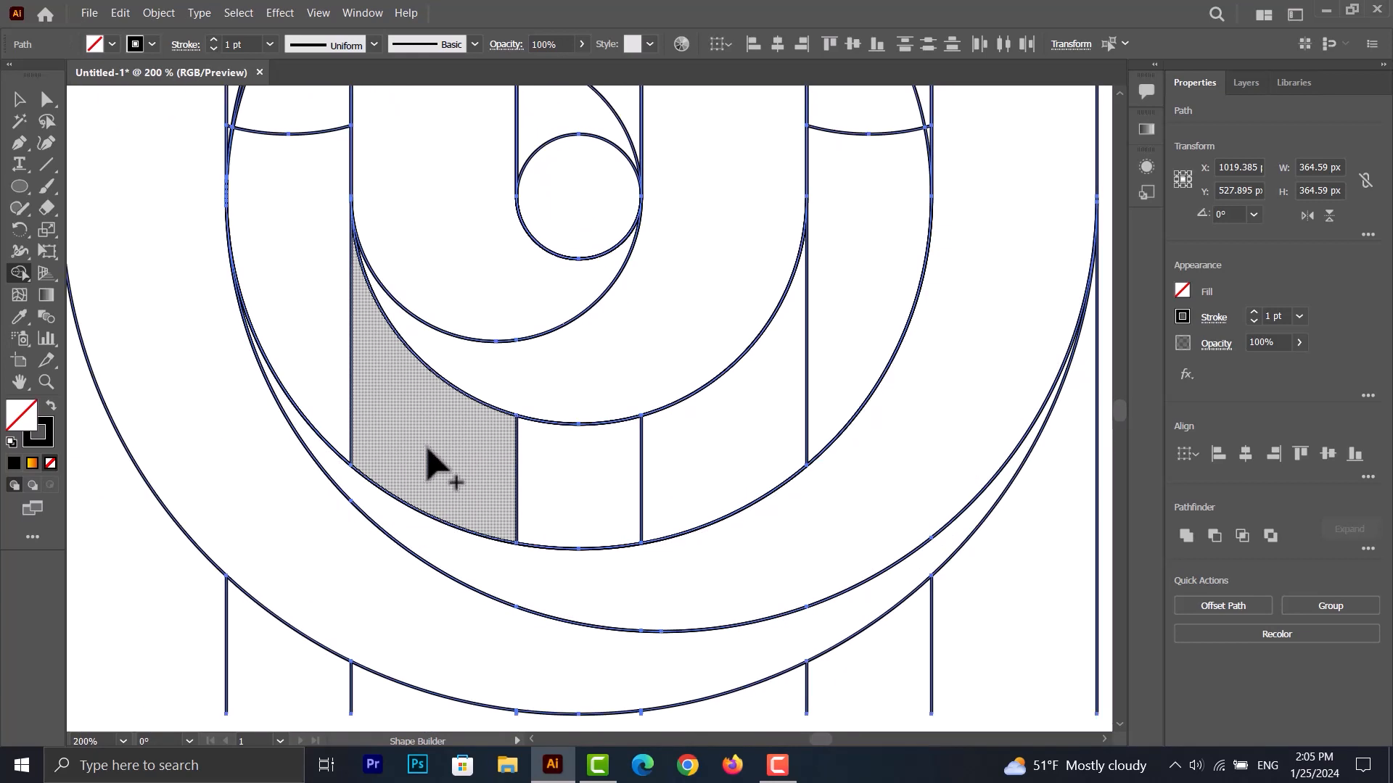
Merge the innermost U-shaped band, from the small upper-left circle around the bottom to the small upper-right circle
scroll(503, 475, "down", 1)
scroll(505, 398, "down", 1)
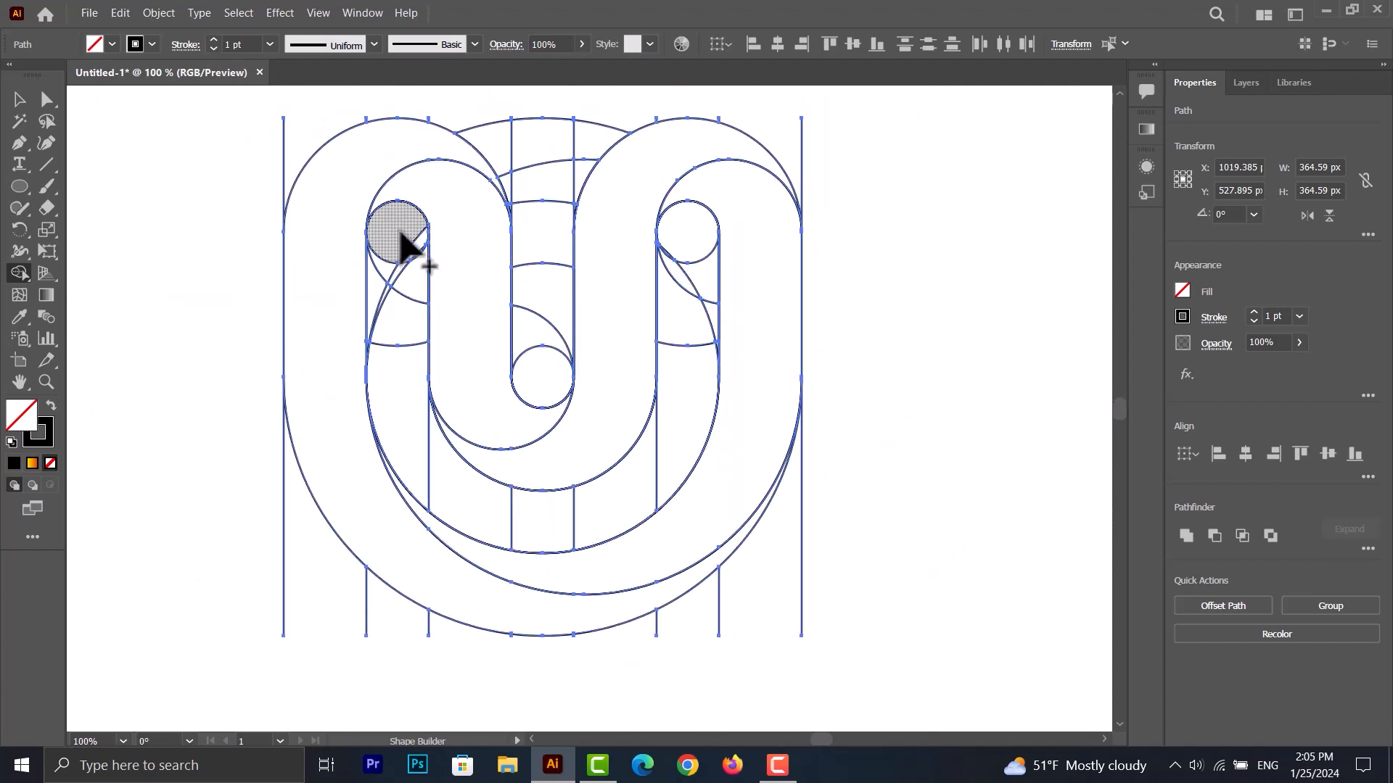
mouse_move(392, 290)
left_mouse_down()
mouse_move(397, 411)
mouse_move(430, 472)
mouse_move(489, 499)
mouse_move(592, 502)
mouse_move(643, 471)
mouse_move(689, 248)
left_mouse_up()
Merge the central gap's regions from the small central circle up to the top arc, including the sliver along its left edge
mouse_move(544, 367)
left_mouse_down()
mouse_move(544, 135)
mouse_move(502, 132)
left_mouse_up()
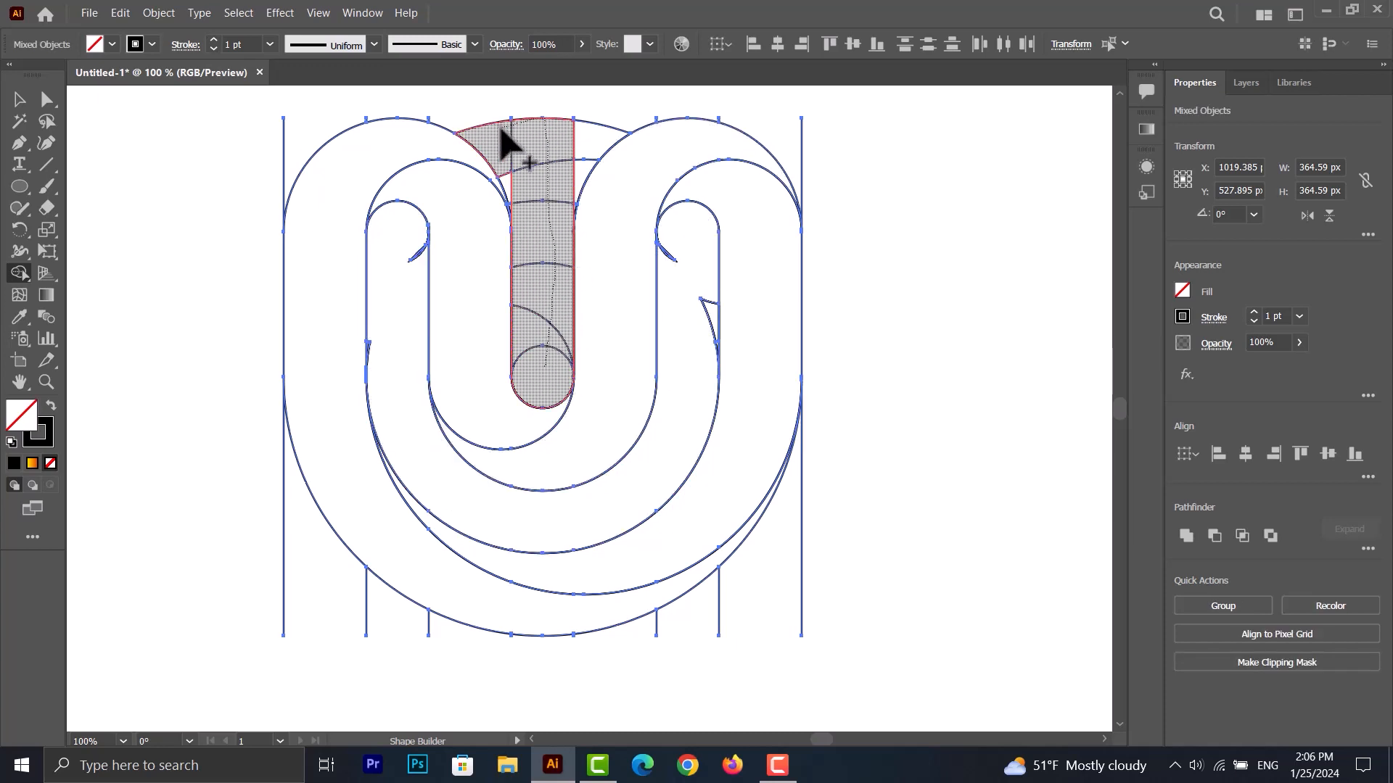
left_click_drag(513, 190, 541, 203)
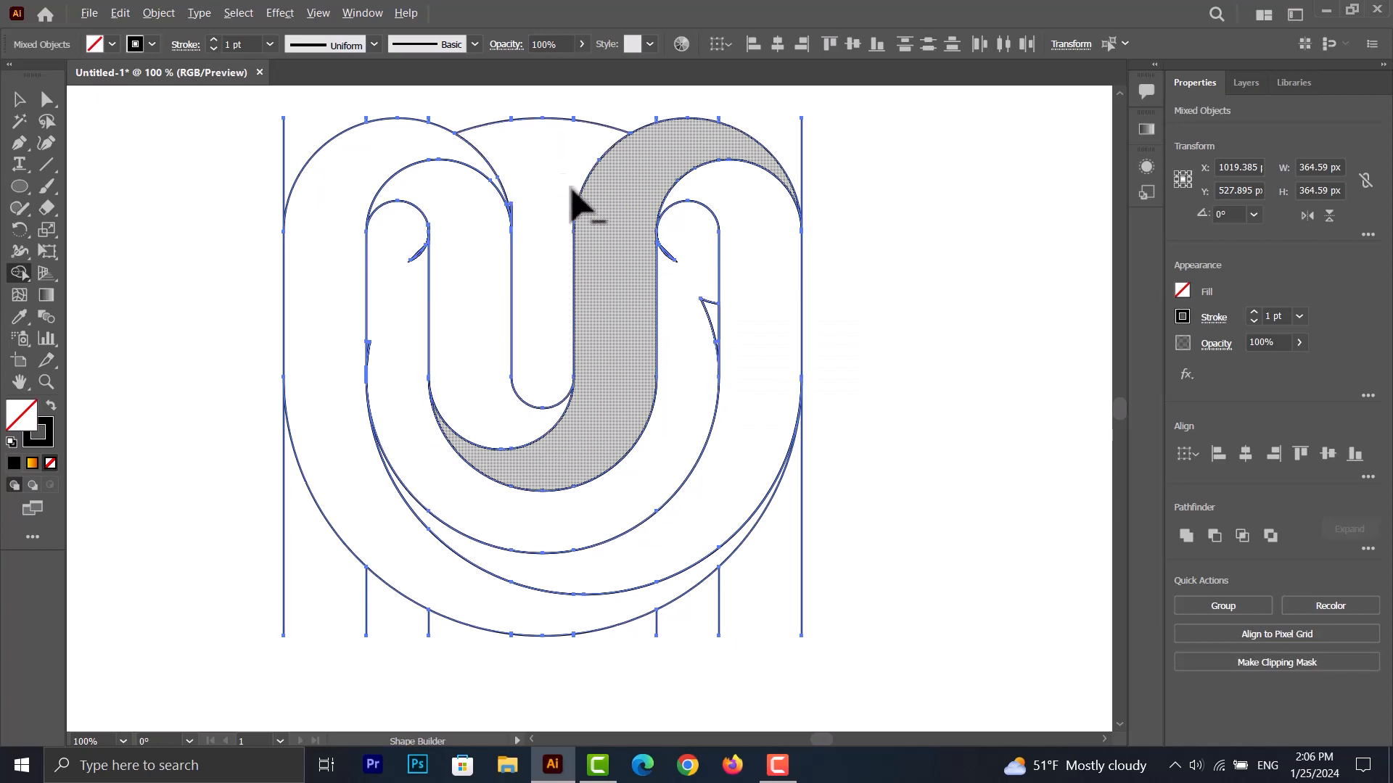
scroll(575, 202, "up", 5)
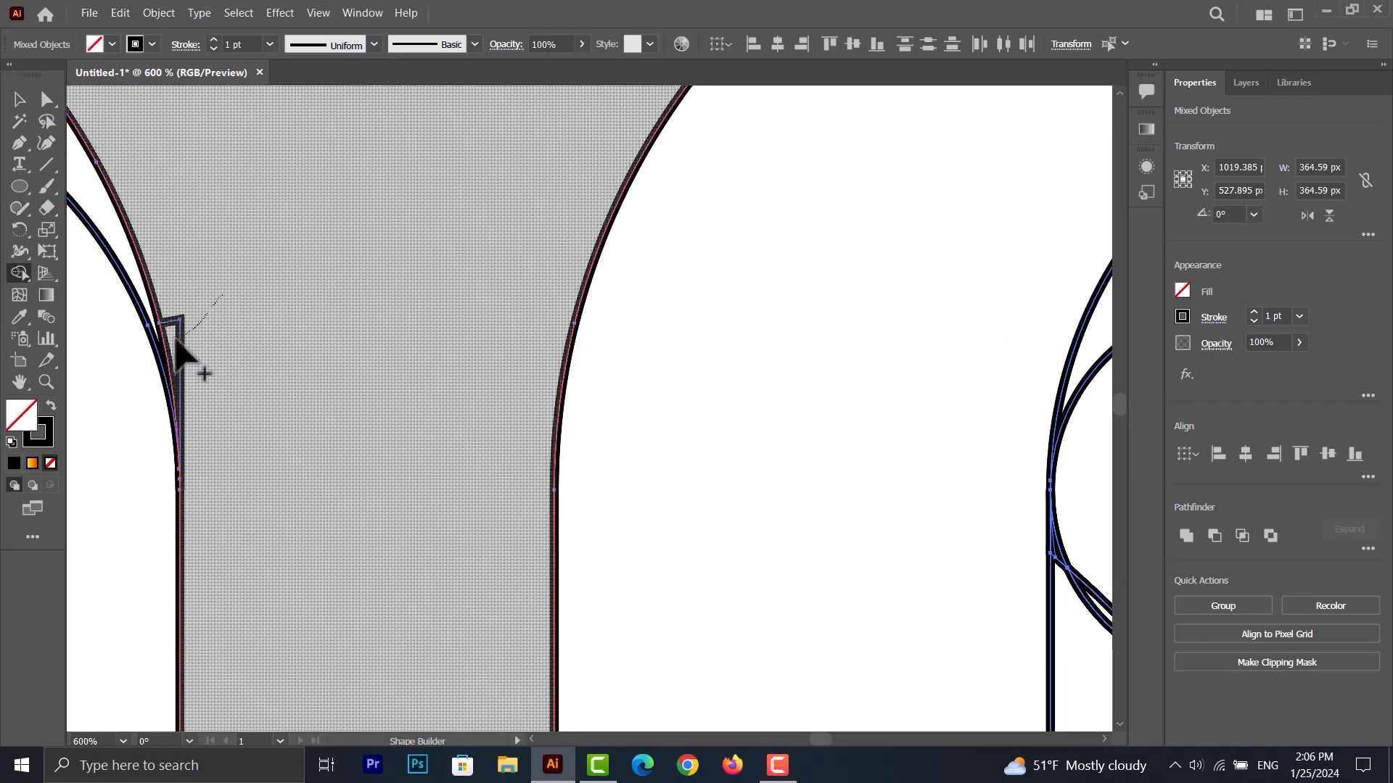
Merge the leftover slivers into the right arm of the innermost U-shaped band
scroll(180, 352, "down", 3)
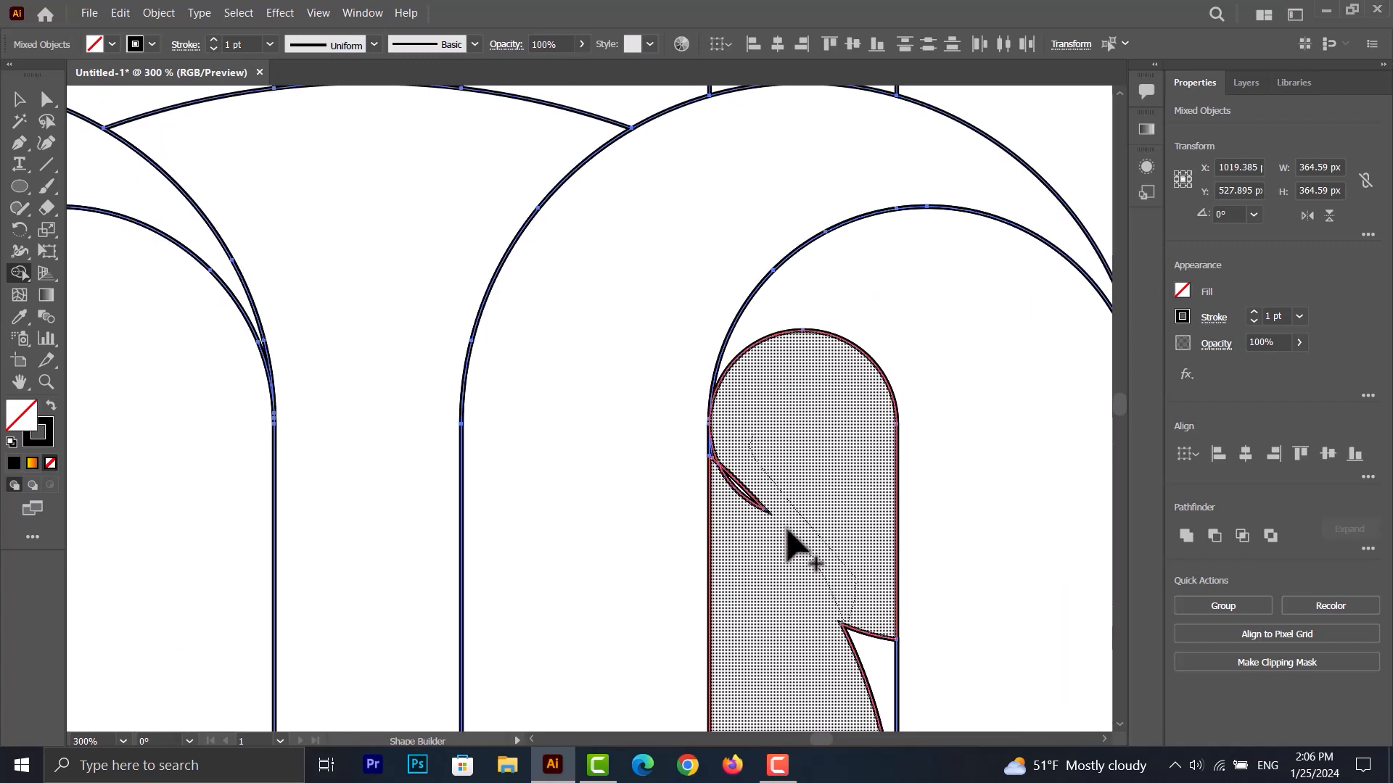
left_click(774, 472)
scroll(767, 476, "up", 4)
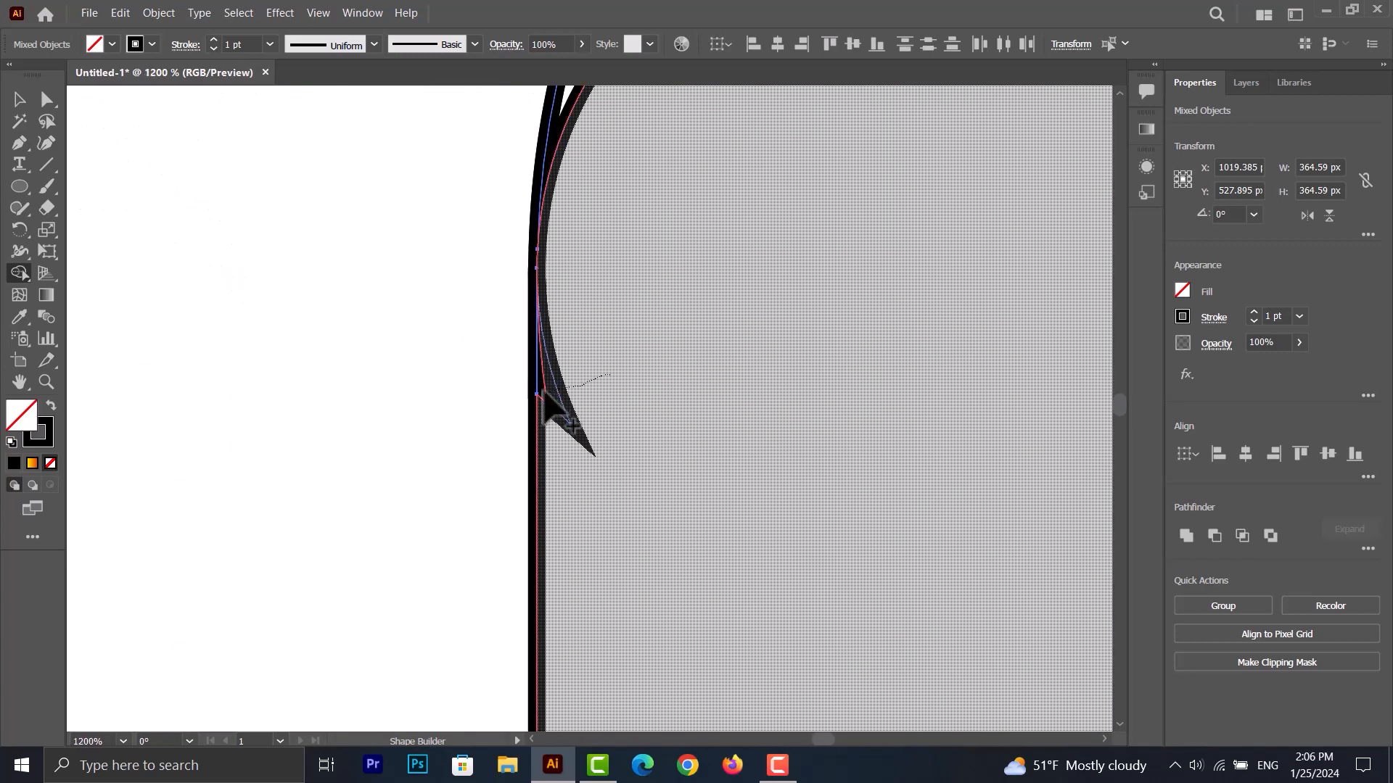
left_click_drag(542, 389, 539, 346)
scroll(680, 382, "down", 3)
left_click_drag(830, 671, 784, 653)
scroll(771, 624, "down", 2)
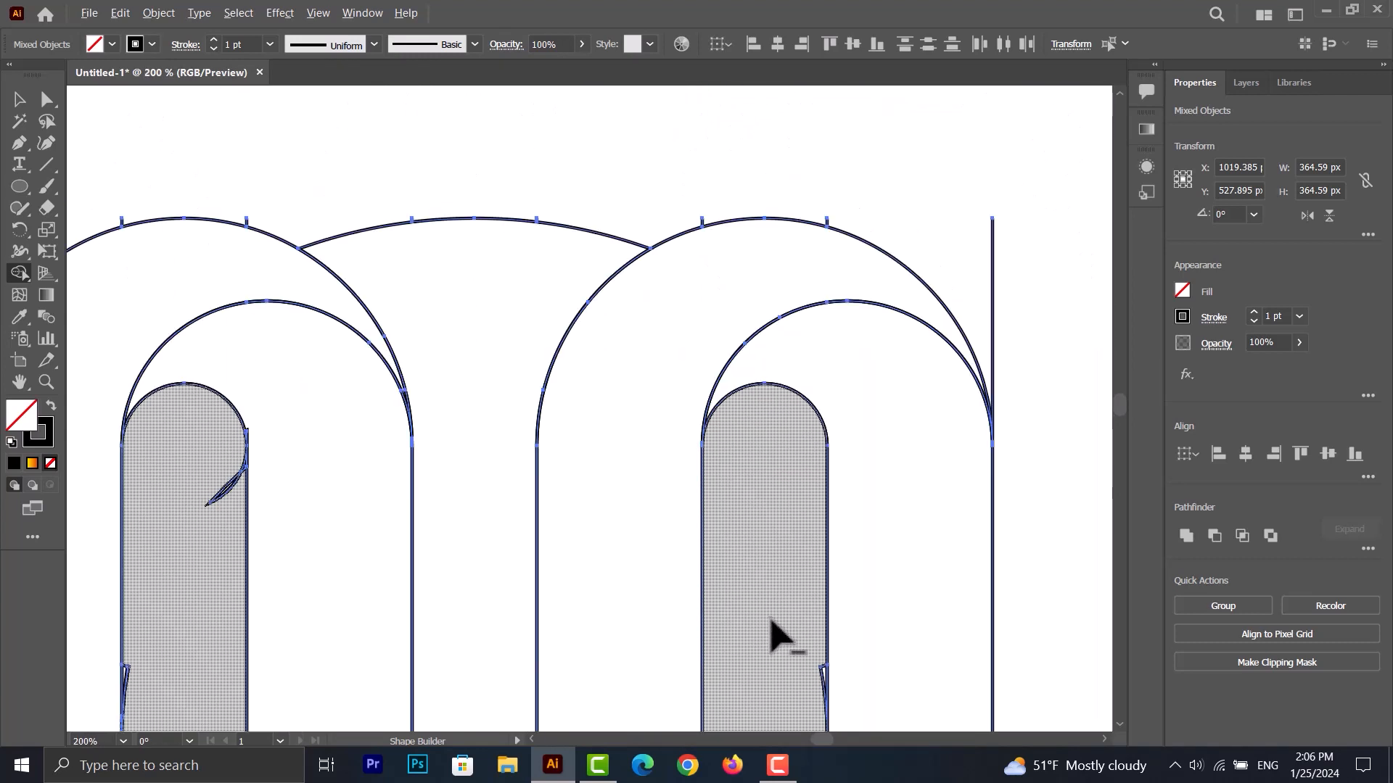
scroll(774, 635, "up", 3)
left_click(858, 596)
scroll(674, 599, "down", 4)
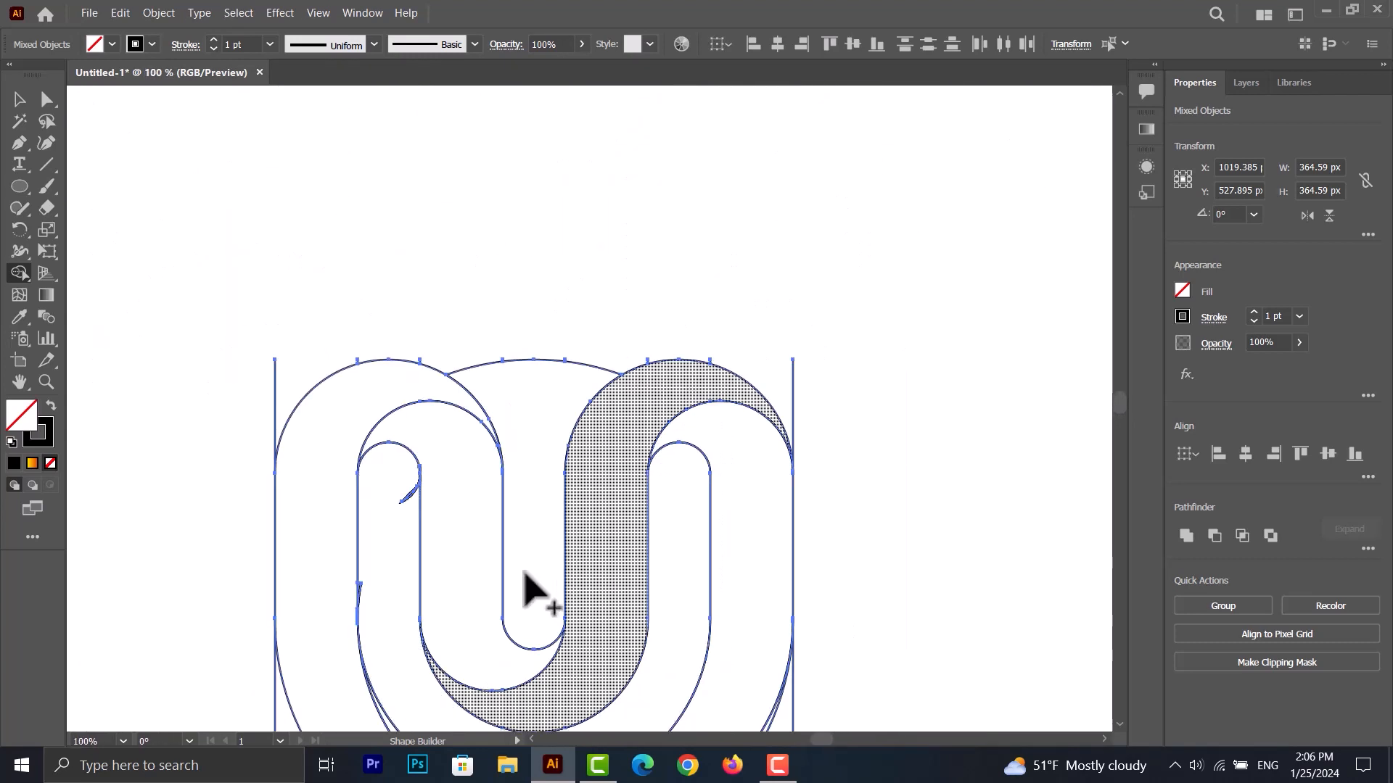
Merge the leftover slivers into the left arm of the innermost U-shaped band
scroll(389, 482, "up", 4)
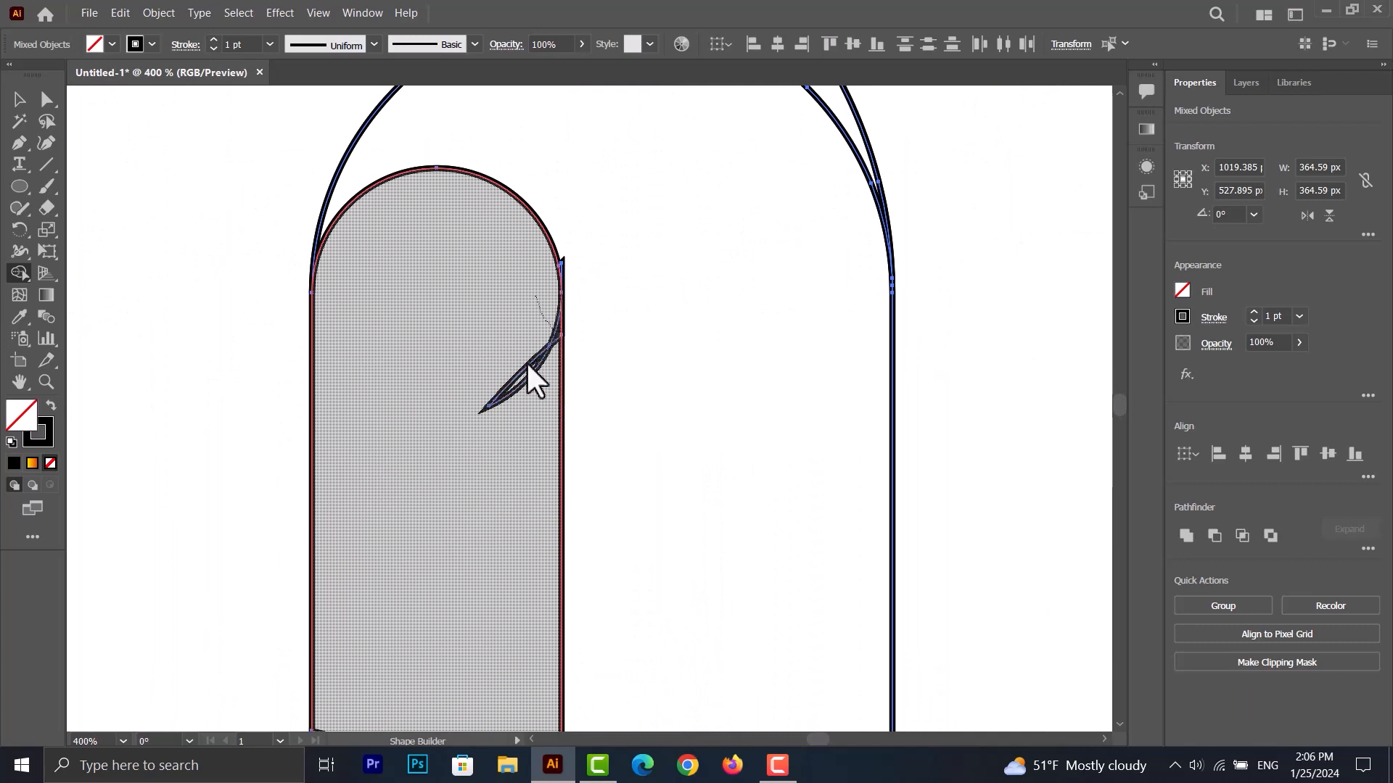
left_click(527, 364)
scroll(553, 288, "up", 2)
scroll(468, 446, "down", 2)
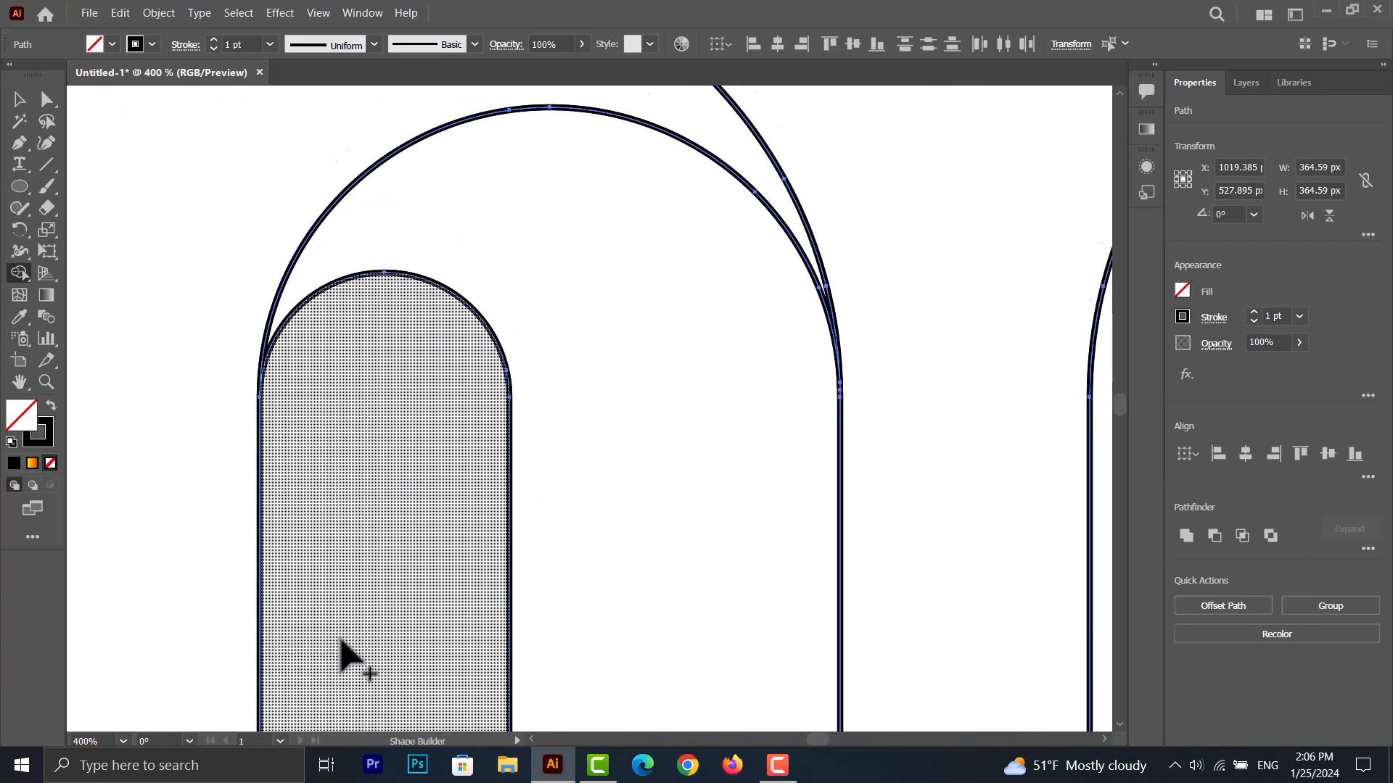
scroll(334, 675, "down", 5)
left_click_drag(272, 485, 300, 488)
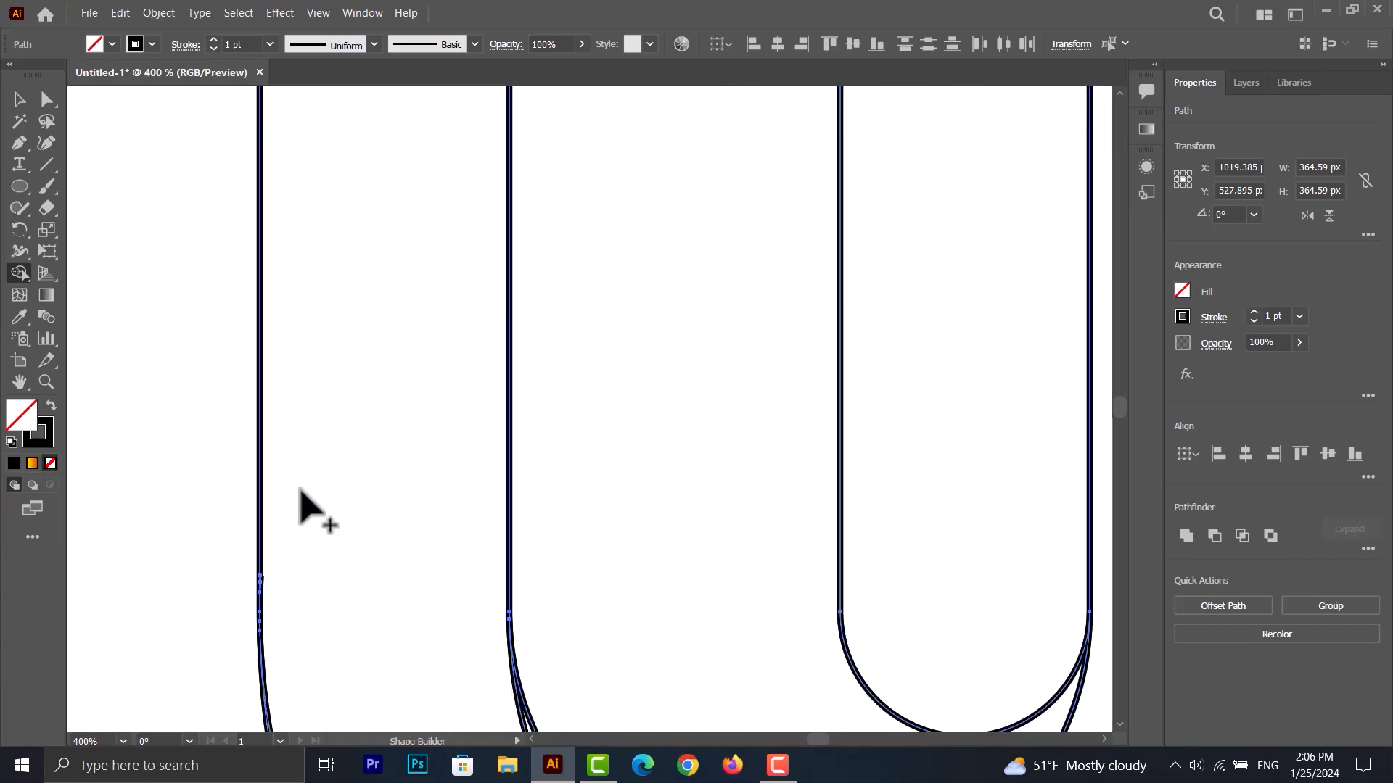
scroll(267, 613, "up", 3)
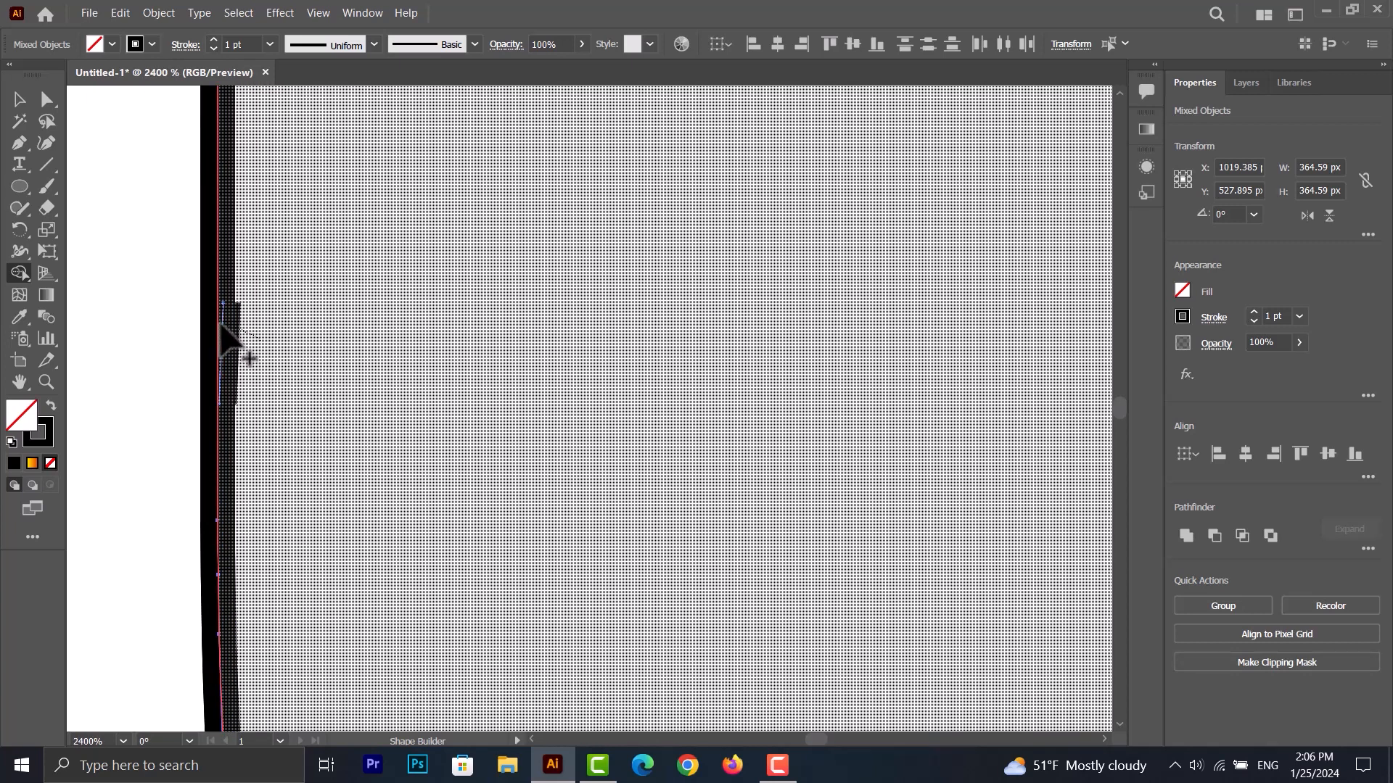
left_click(221, 327)
scroll(332, 373, "down", 10)
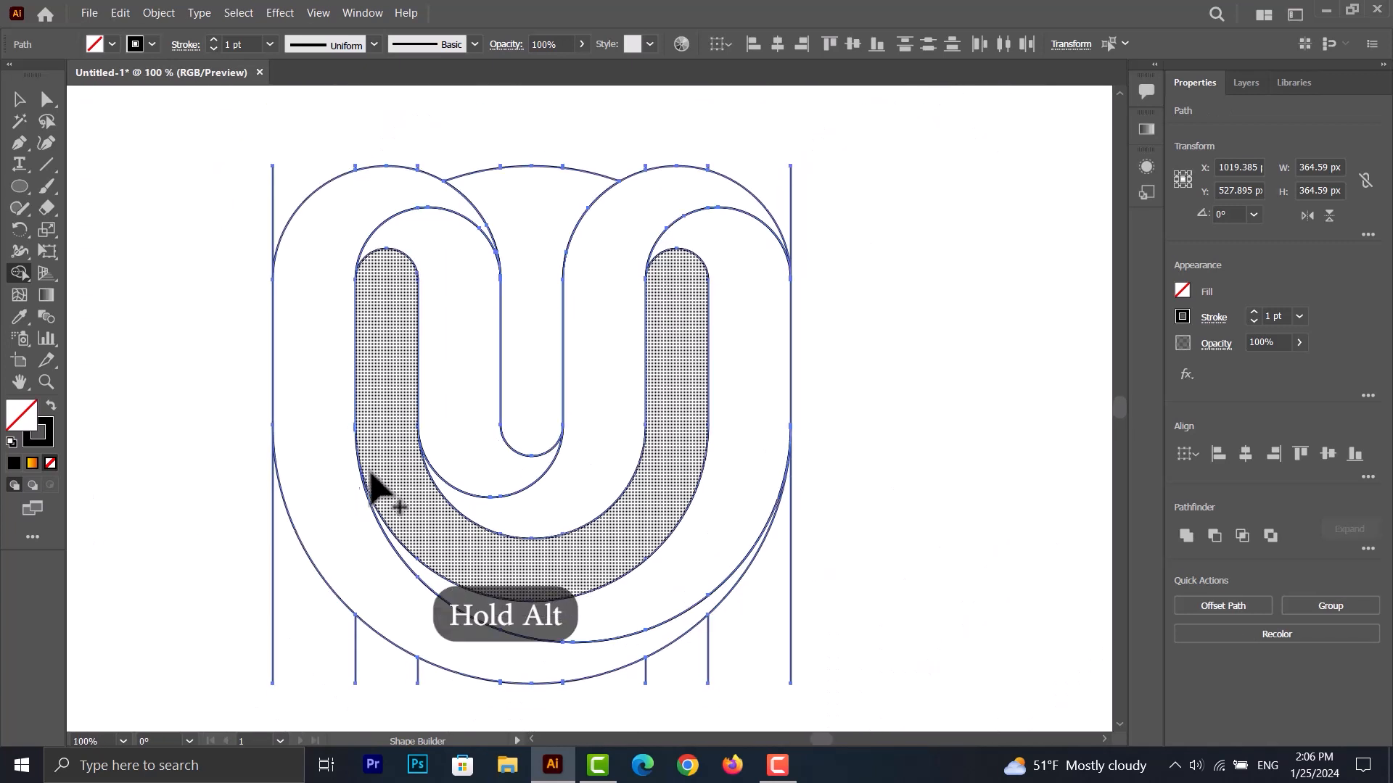
Remove the central gap region and the vertical line segments outside the logo outline with Shape Builder
scroll(370, 475, "down", 1)
left_click(534, 173, "alt")
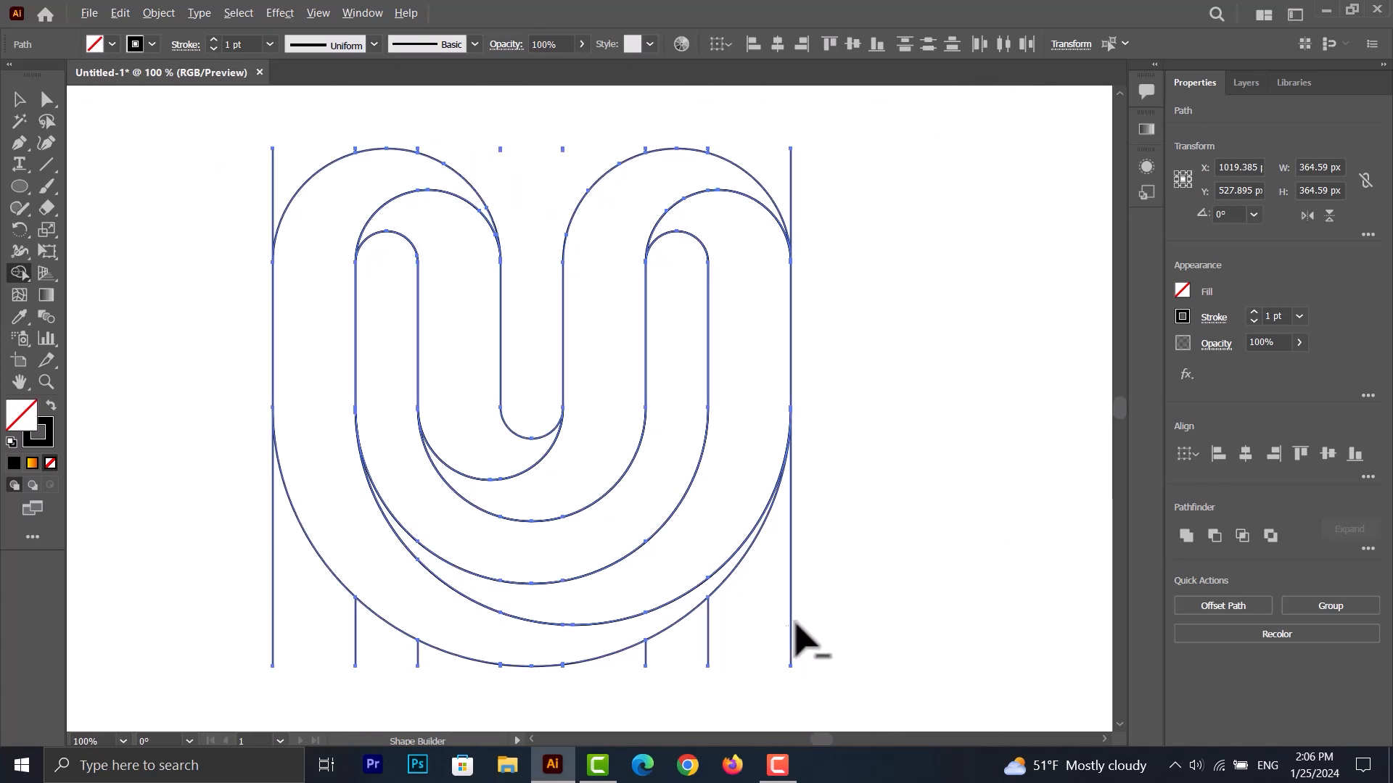
left_click_drag(634, 666, 635, 664)
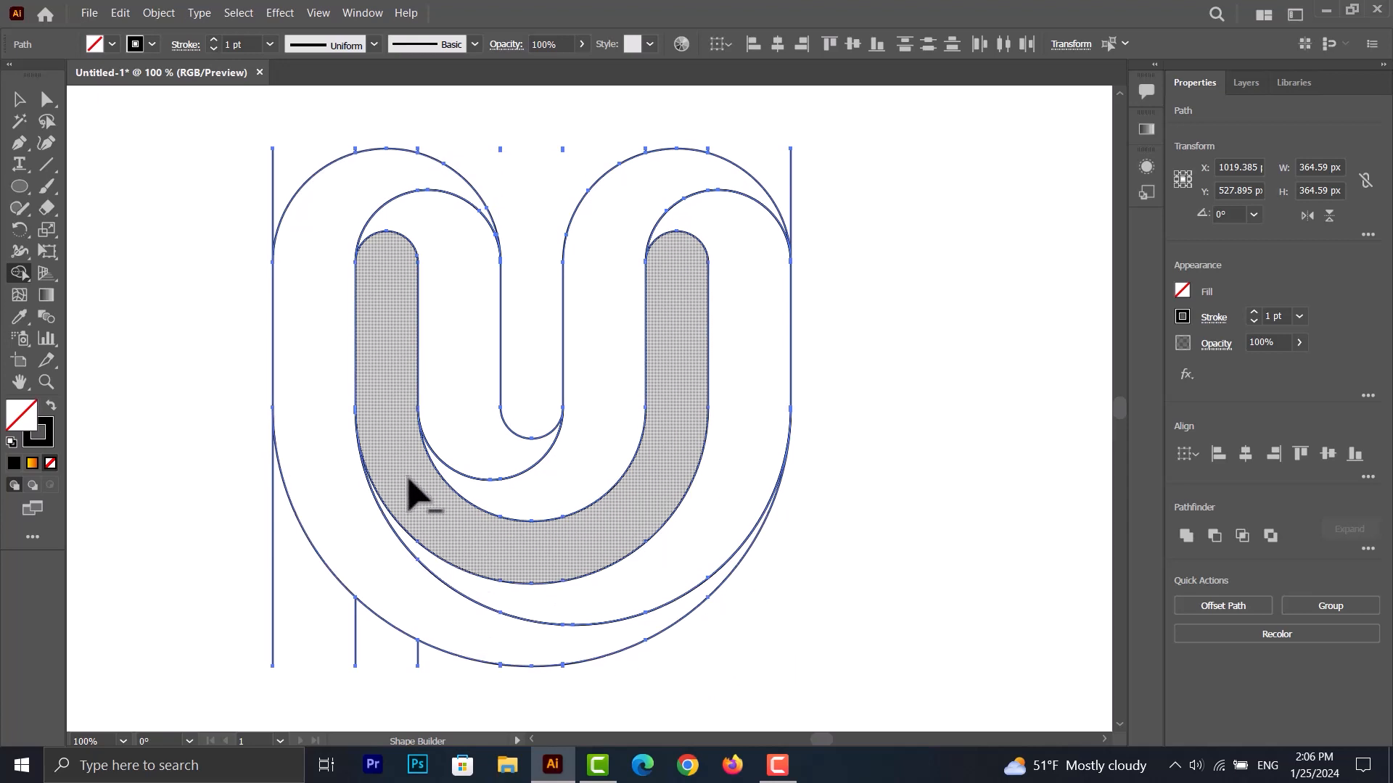
left_click_drag(401, 654, 411, 652)
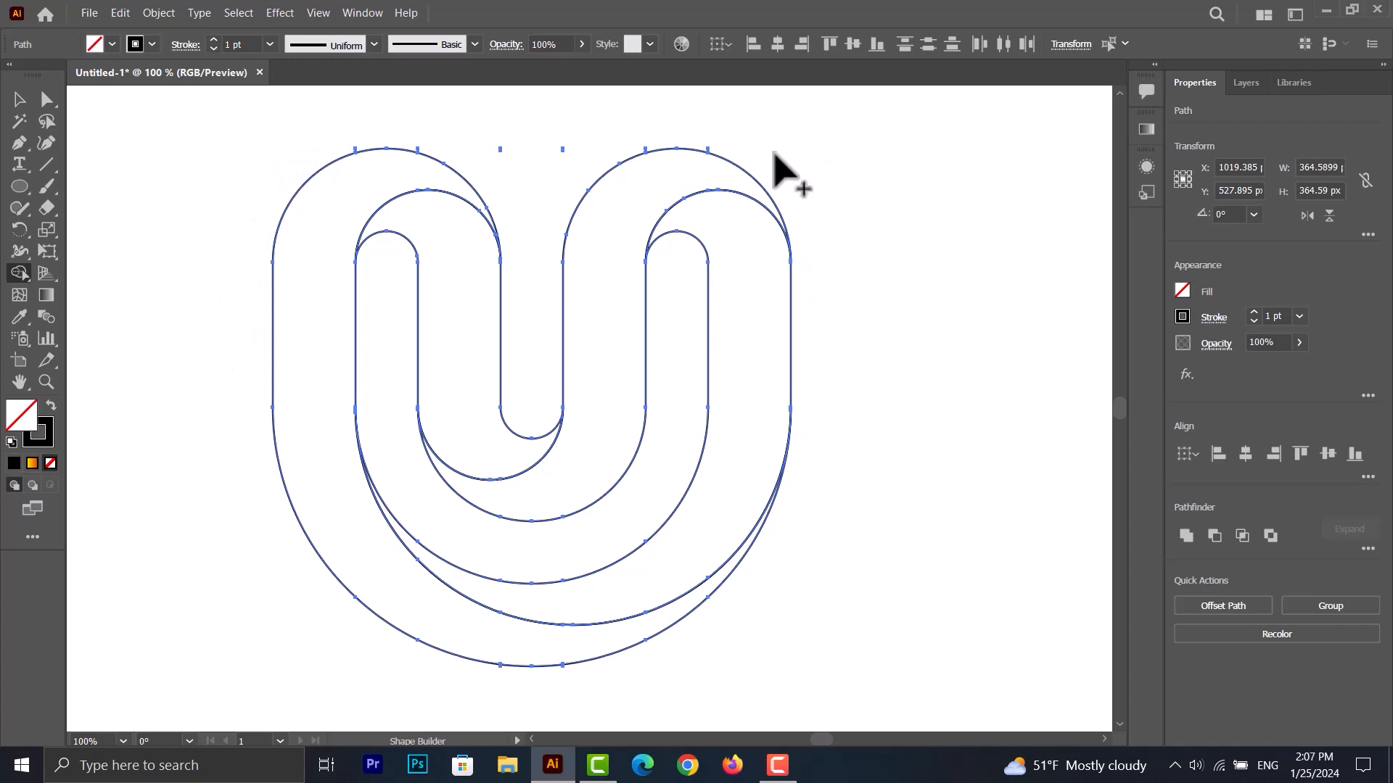
Delete the stray line remnants above the logo's left arm and over the central gap
left_click(22, 100)
left_click(156, 323)
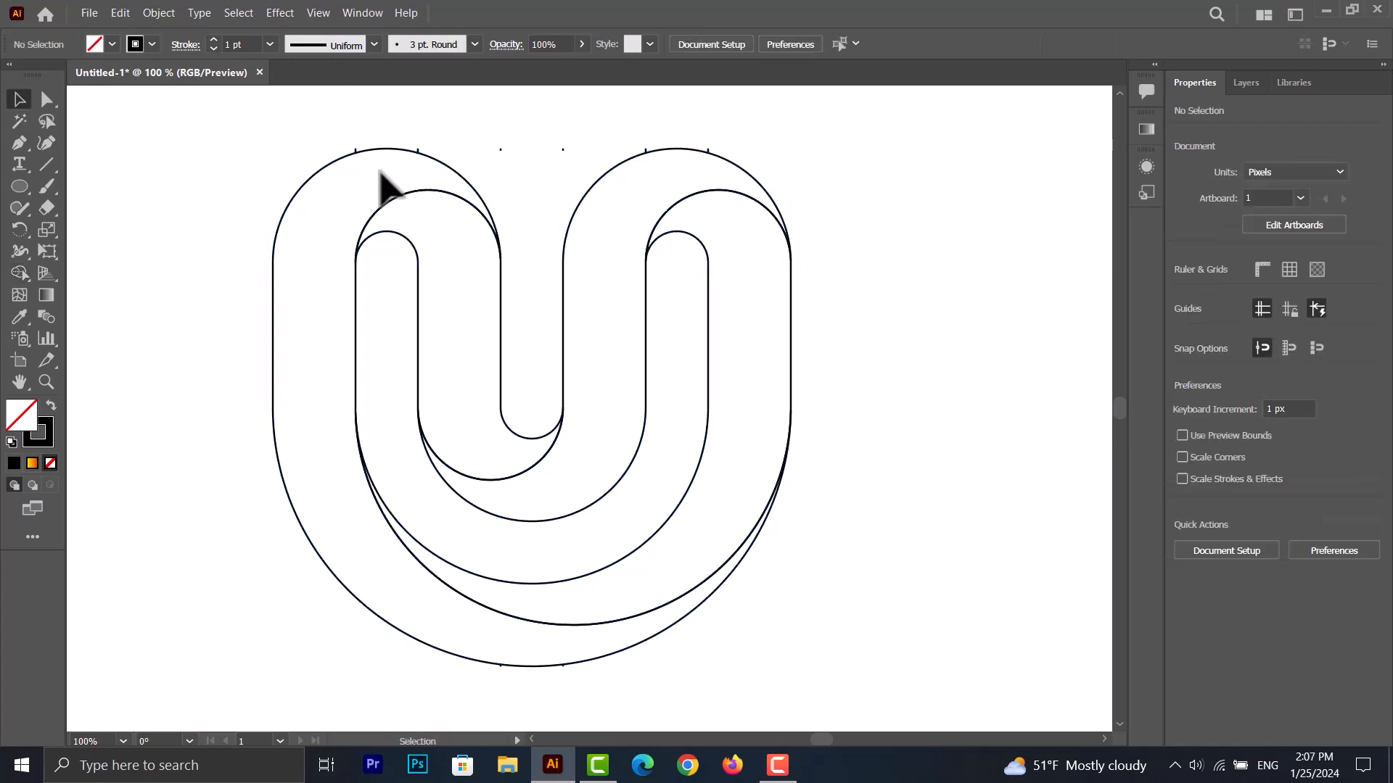
left_click(417, 148)
key("Delete")
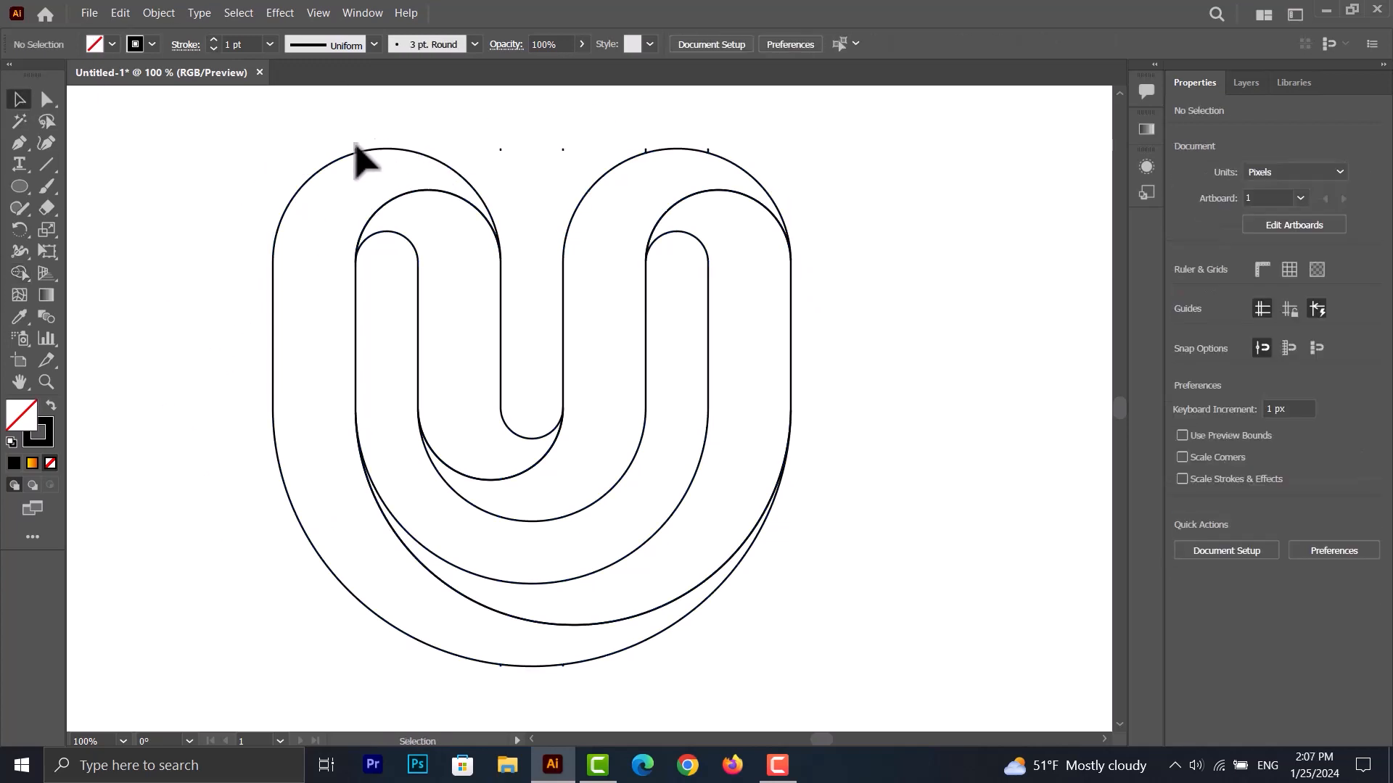
left_click(355, 150)
key("Delete")
left_click_drag(475, 133, 588, 170)
key("Delete")
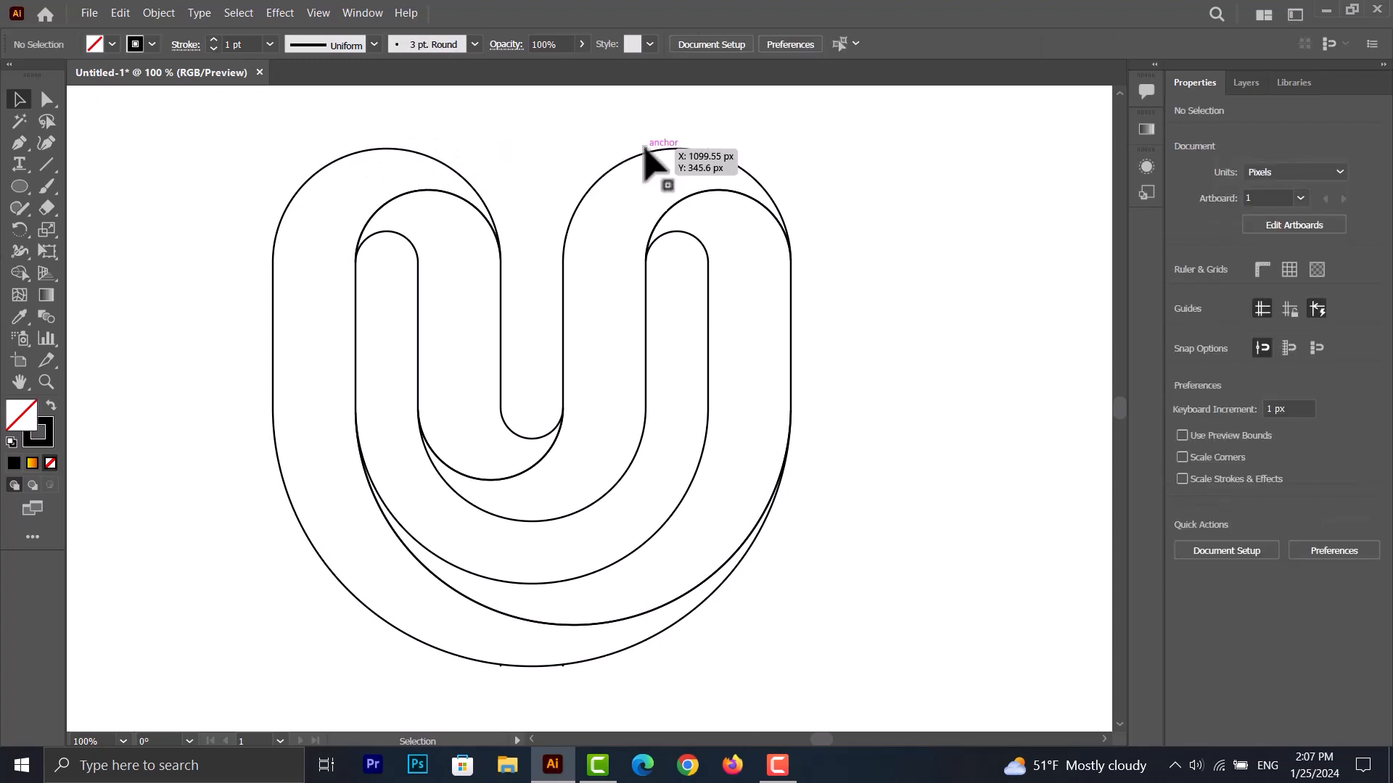
Delete the stray line remnants above the logo's right arm and check the bottom edge for any others
left_click(645, 150)
key("Delete")
left_click(708, 150)
key("Delete")
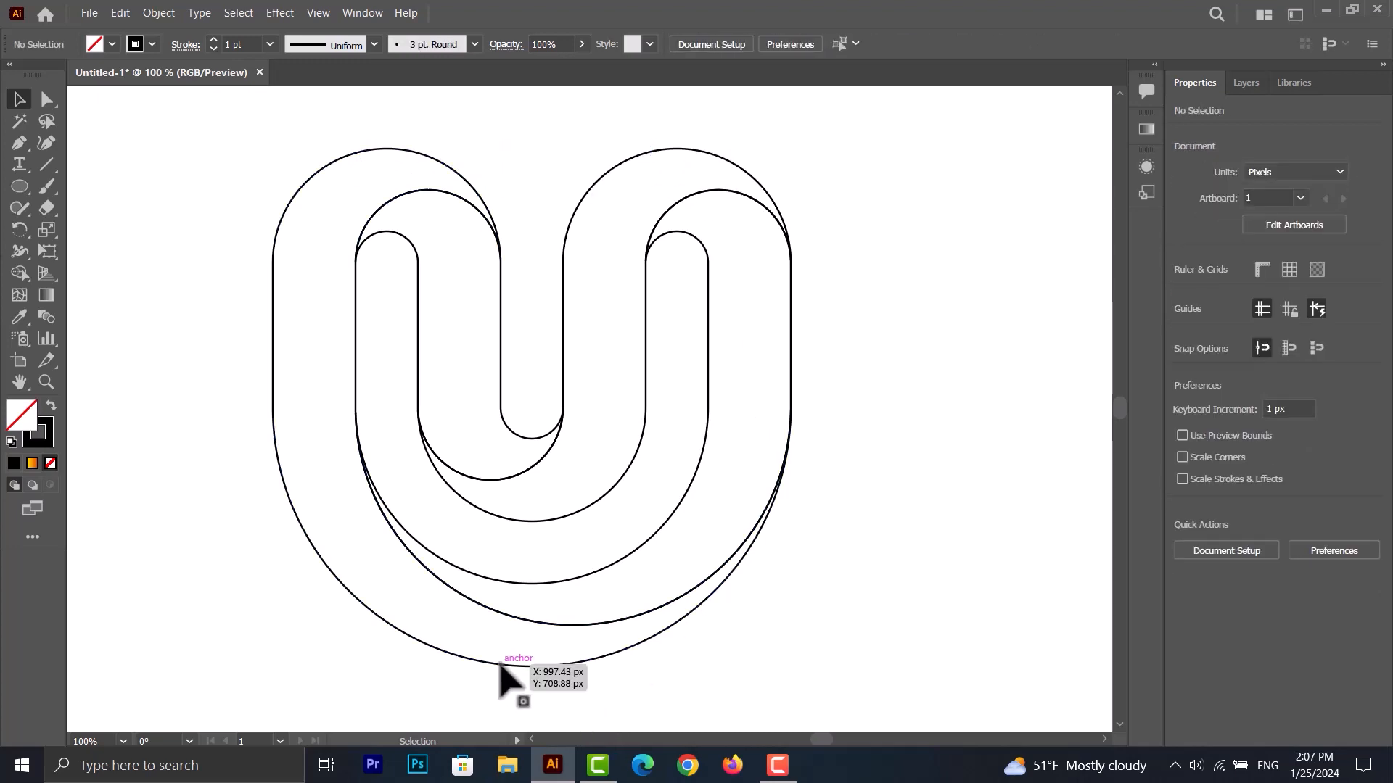
left_click(500, 664)
left_click(540, 606)
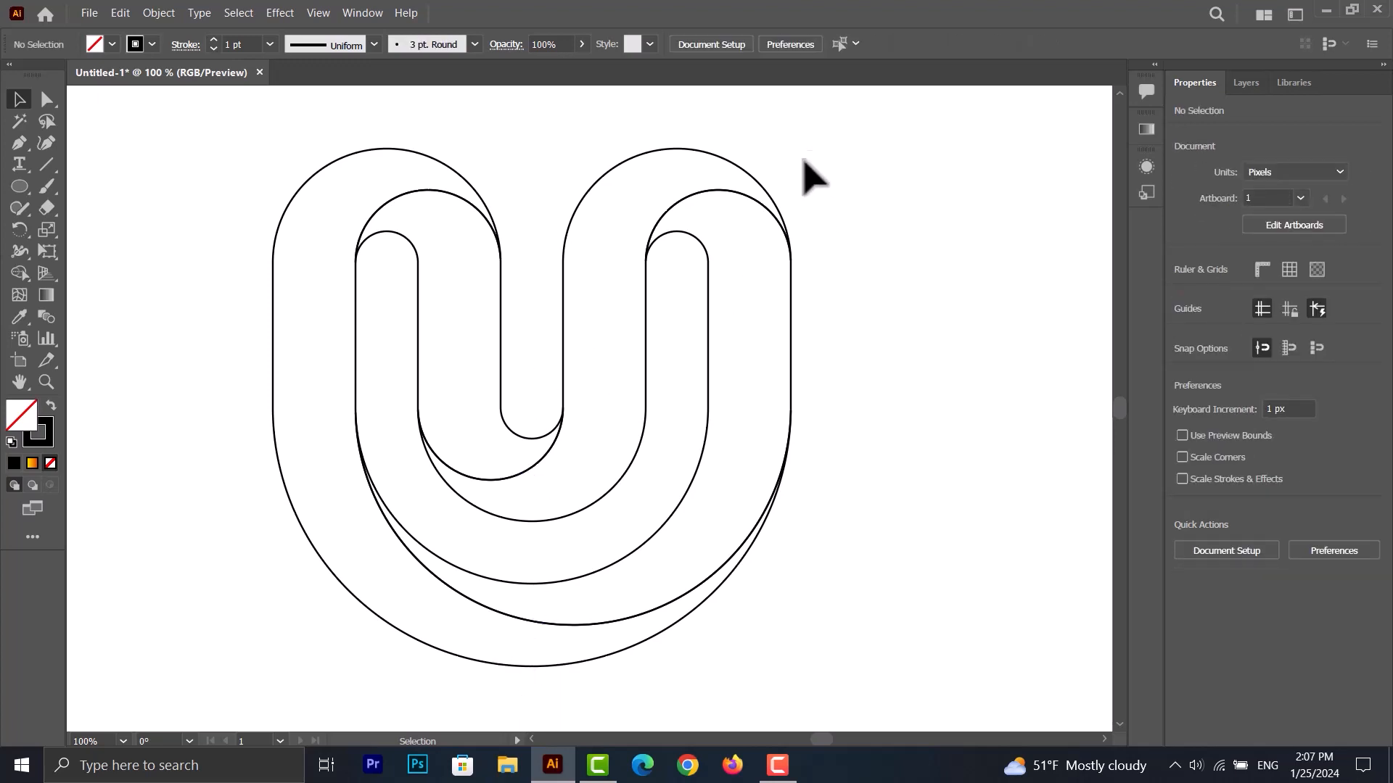
Fill all the logo's shapes with the yellow-to-red linear gradient
scroll(863, 197, "down", 1)
left_click_drag(870, 130, 403, 580)
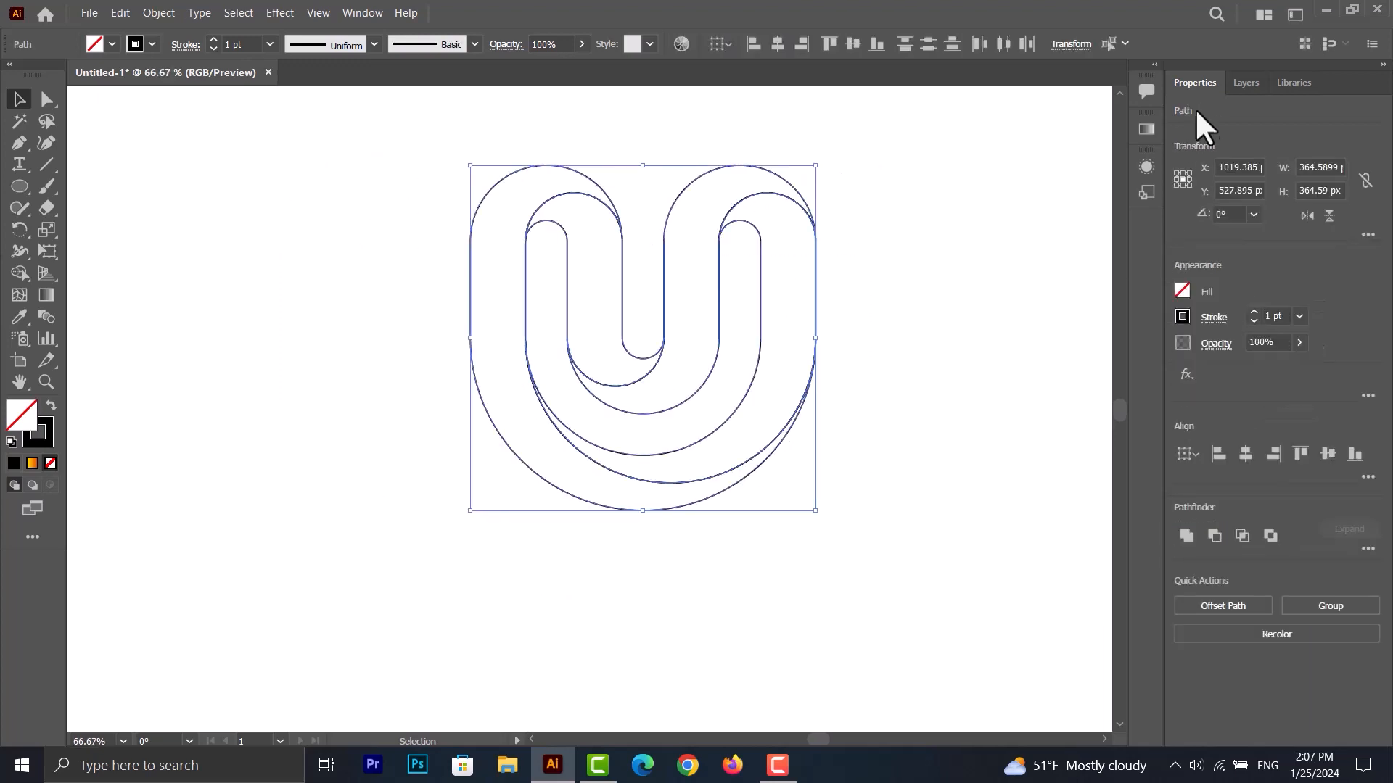
left_click(1146, 129)
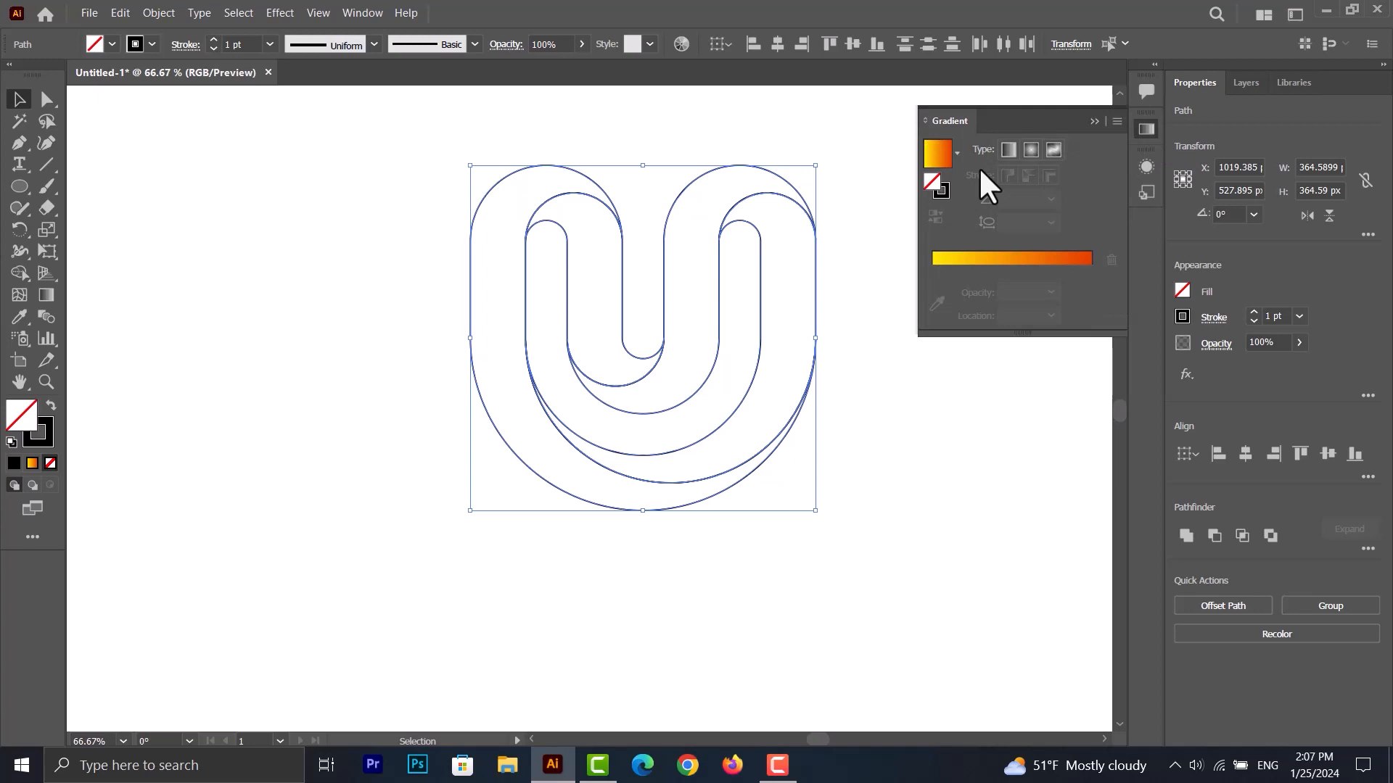
left_click(935, 153)
left_click(317, 229)
mouse_move(857, 127)
left_mouse_down()
mouse_move(342, 572)
mouse_move(341, 599)
left_mouse_up()
Remove the stroke from all the logo's shapes
left_click(1183, 317)
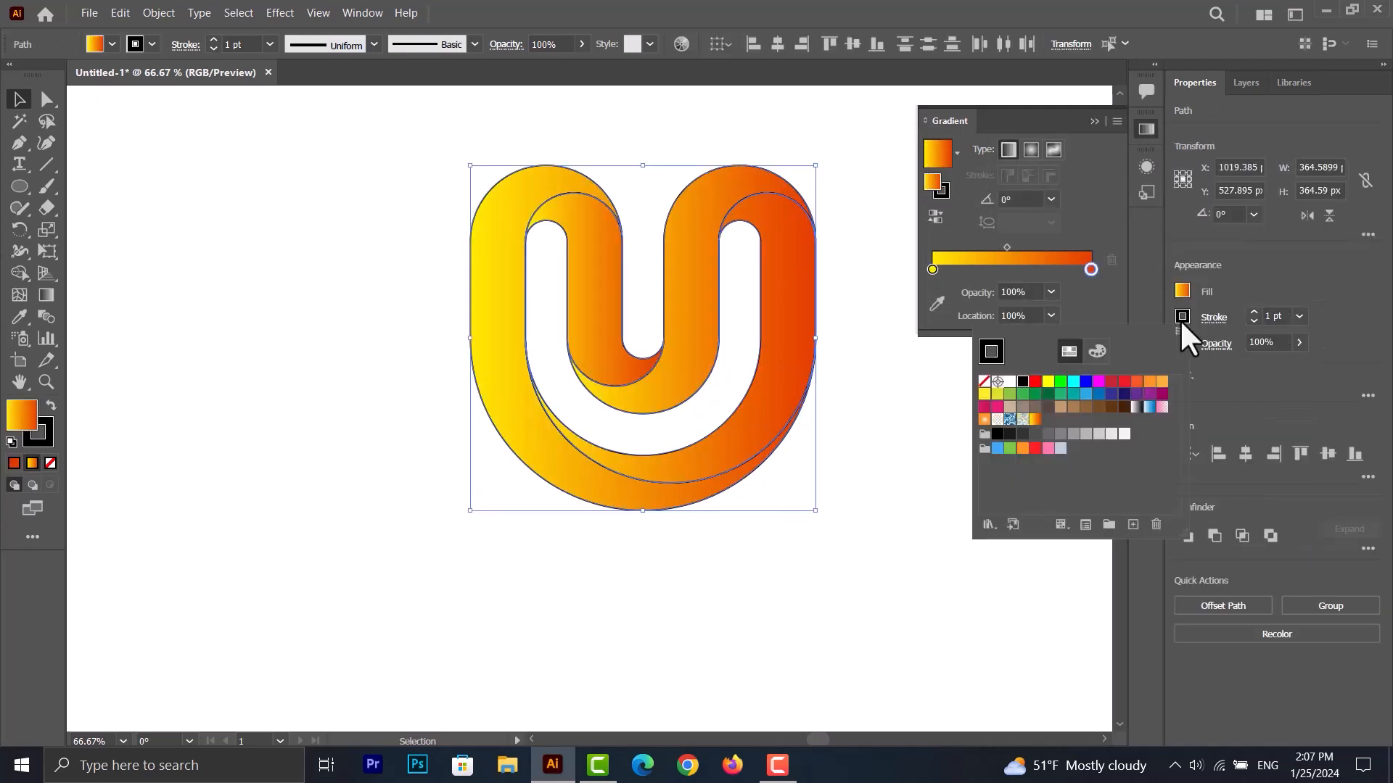
left_click(985, 382)
left_click(862, 383)
Angle the outer left band's gradient at about -32°, running from yellow on the left arm to red at the lower right curve
left_click(500, 294)
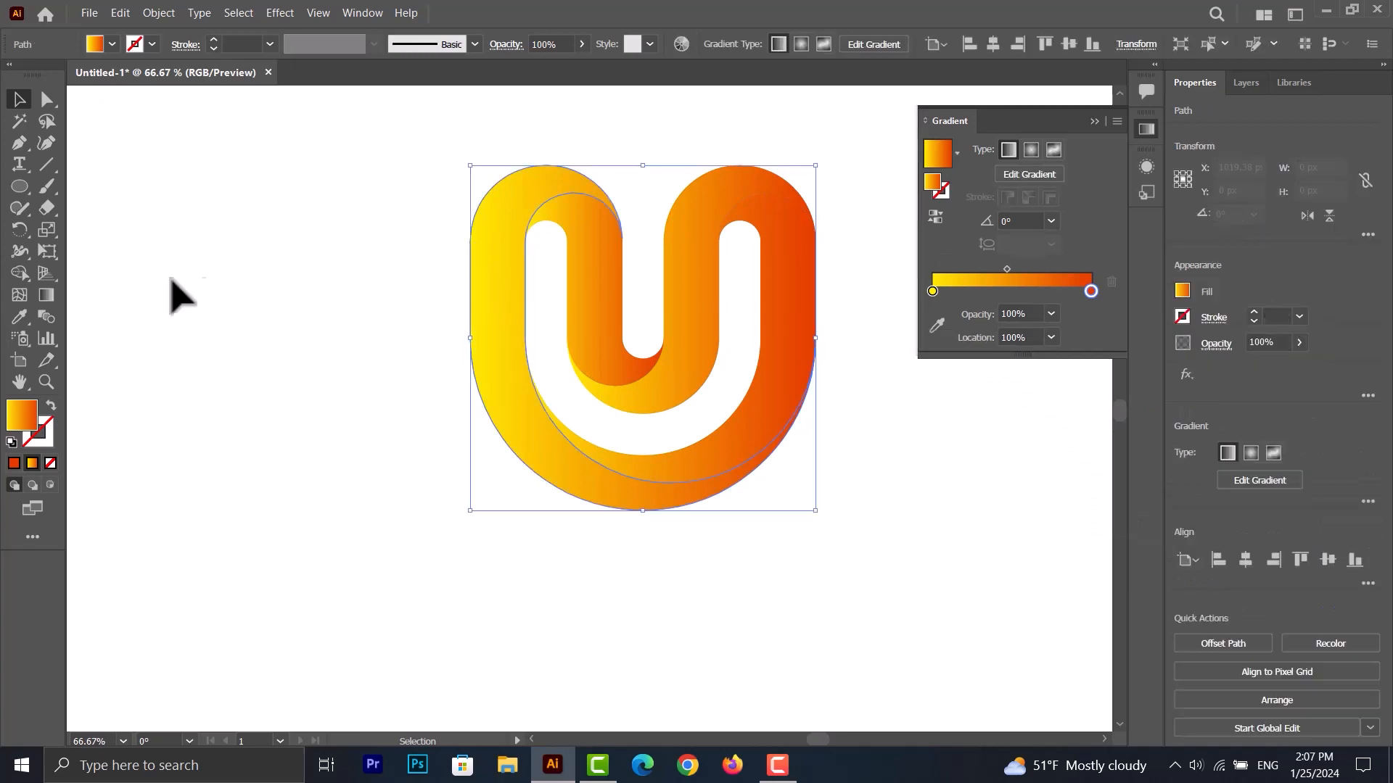
left_click(46, 295)
left_click_drag(431, 206, 558, 333)
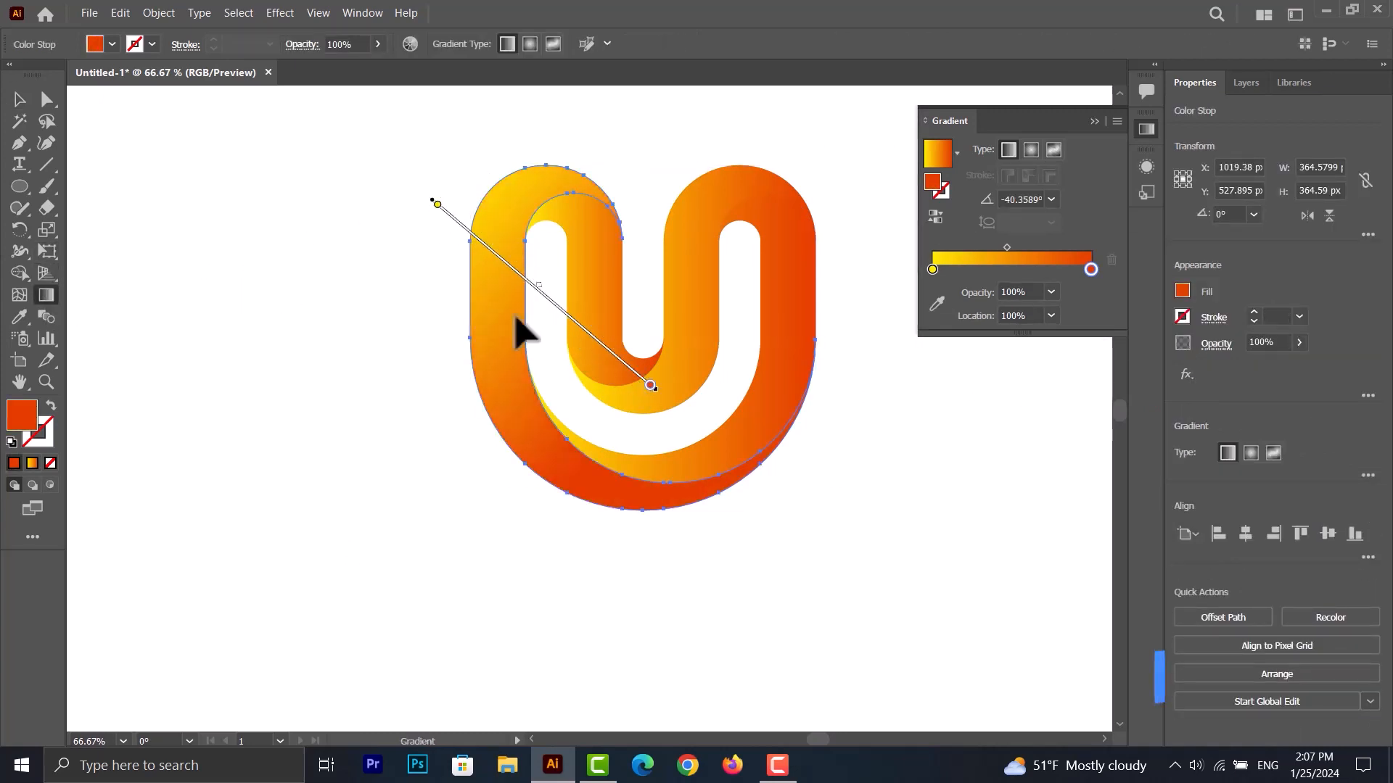
left_click_drag(462, 261, 767, 447)
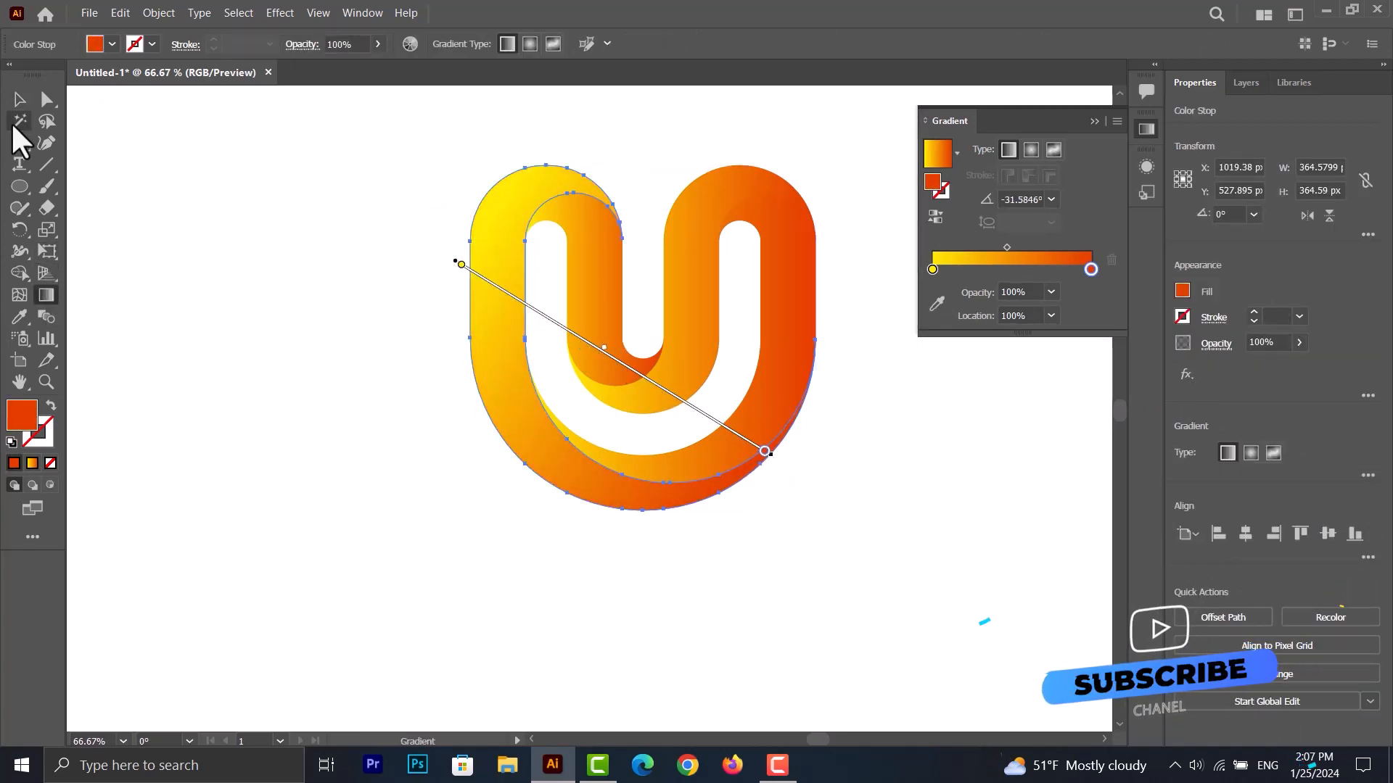
left_click(19, 99)
left_click(389, 348)
Redirect the inner left band's gradient to about 114°, with yellow at its bottom bend and red at its top
left_click(591, 284)
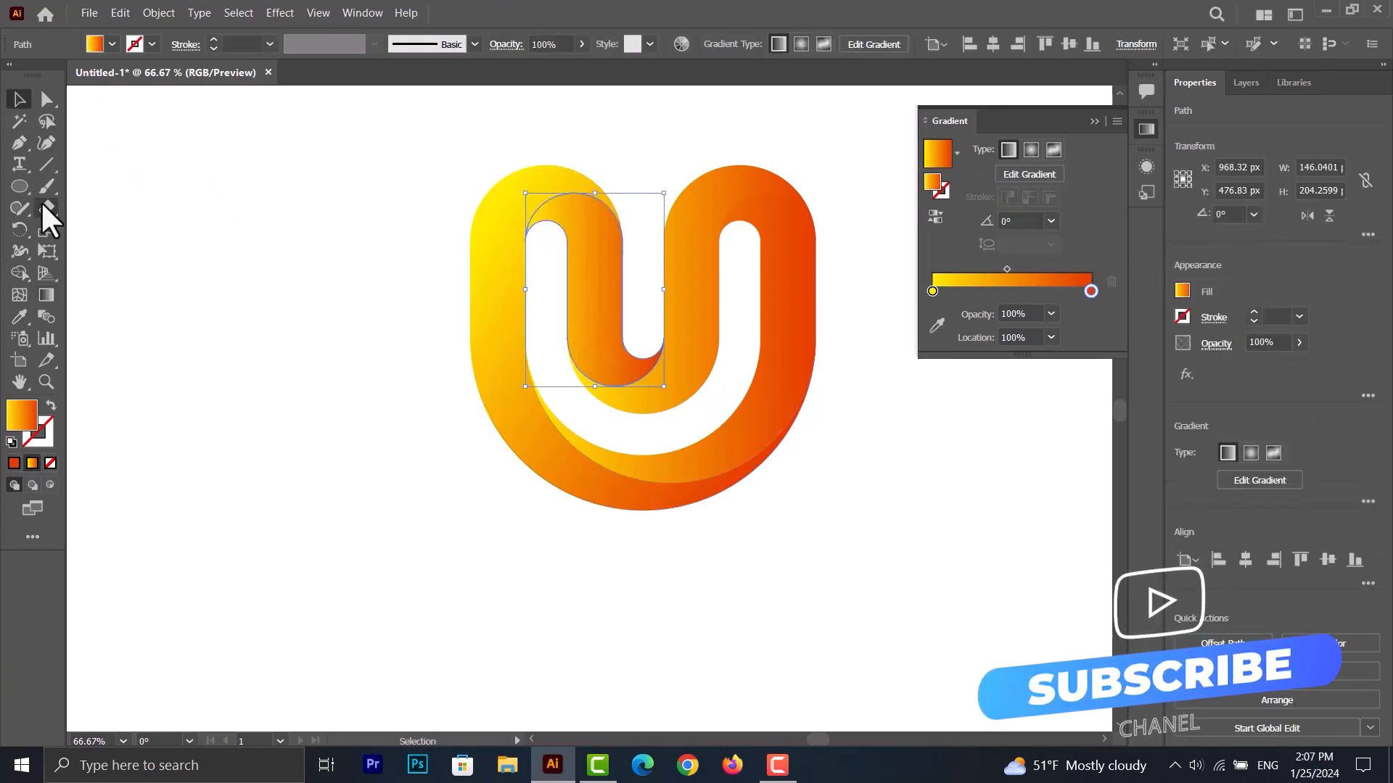
left_click(47, 296)
left_click_drag(573, 209, 582, 257)
left_click_drag(624, 368, 554, 201)
left_click(20, 102)
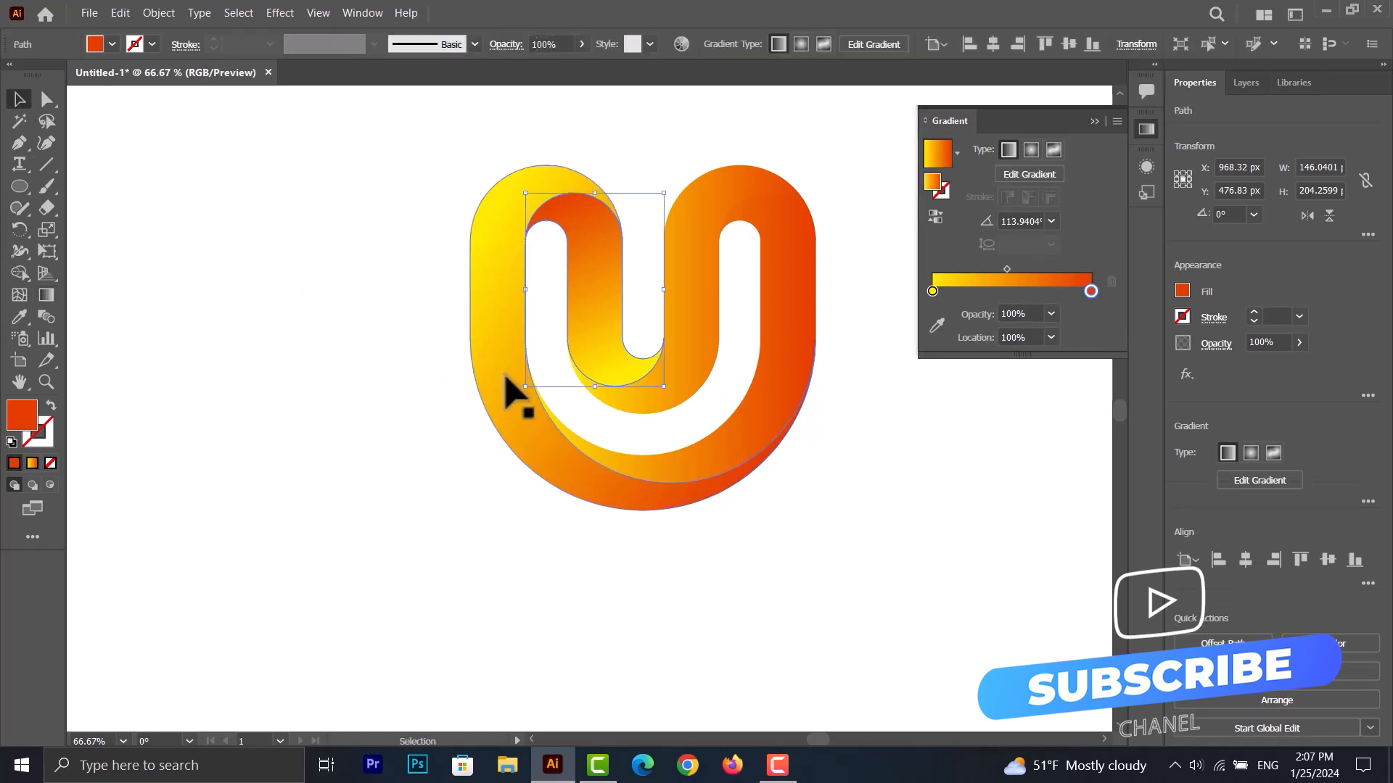
Redirect the outer right band's gradient to about 56°, with yellow along the bottom curve and red at the top of the arm
left_click(756, 450)
left_click(46, 295)
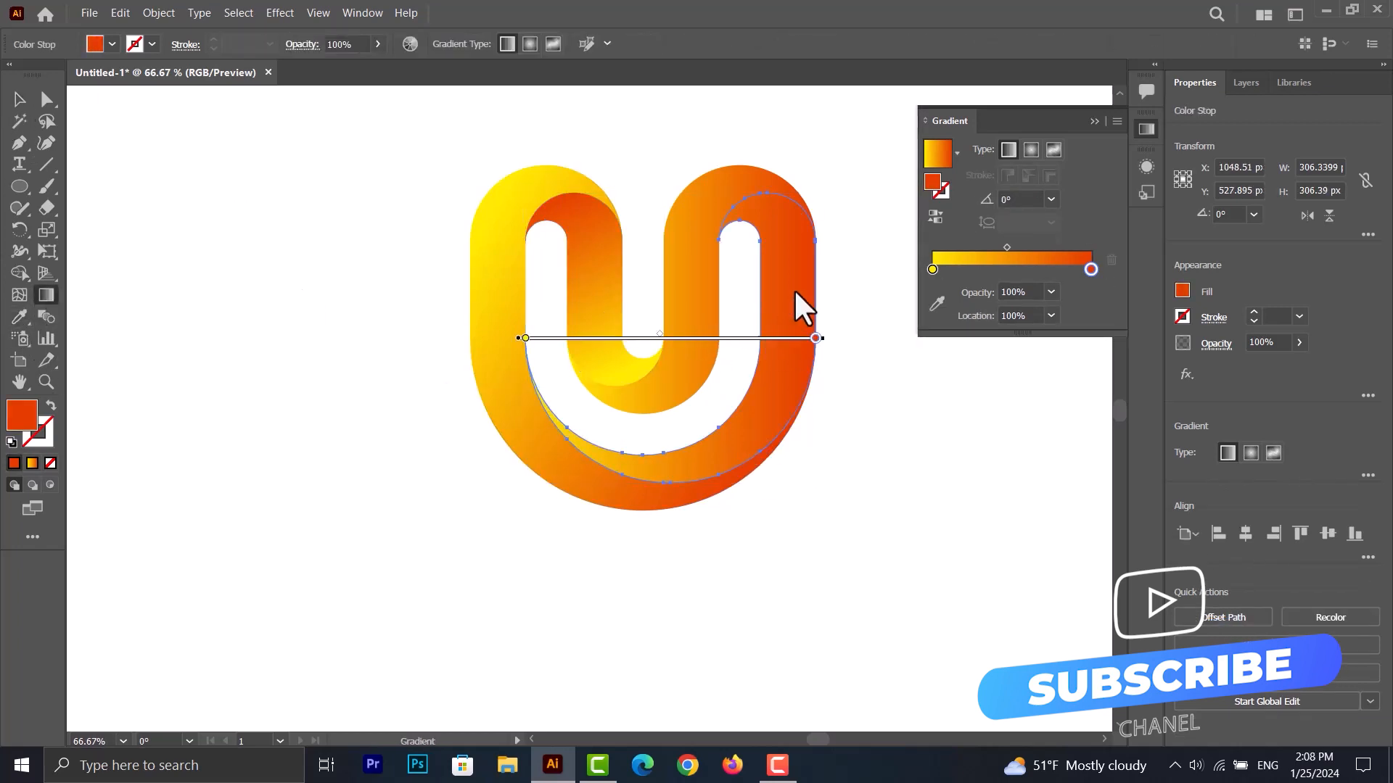
left_click_drag(818, 238, 764, 330)
left_click_drag(636, 482, 812, 217)
left_click(20, 101)
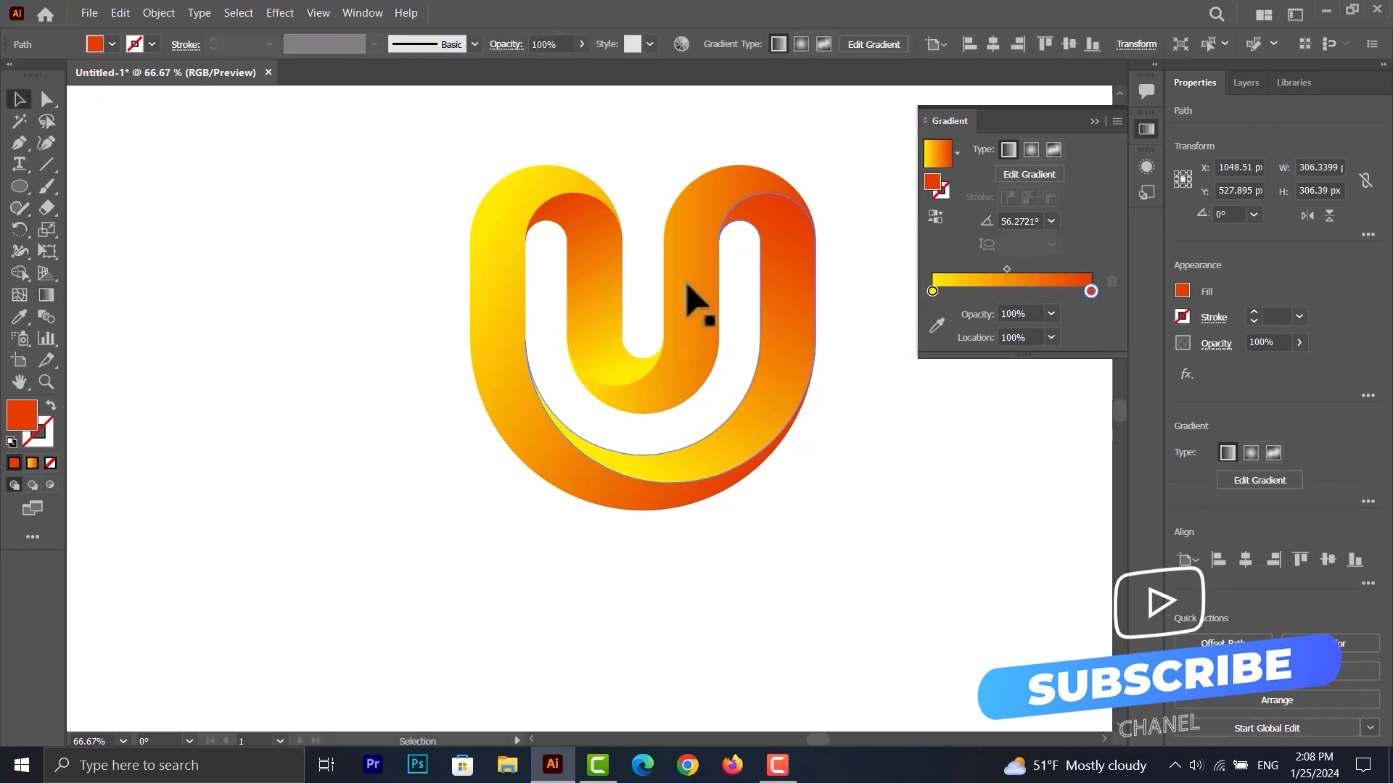
Redirect the inner right band's gradient to about -115°, with yellow at its top and red at its bottom bend
left_click(690, 302)
left_click(47, 295)
left_click_drag(745, 194, 689, 287)
left_click_drag(741, 172, 628, 418)
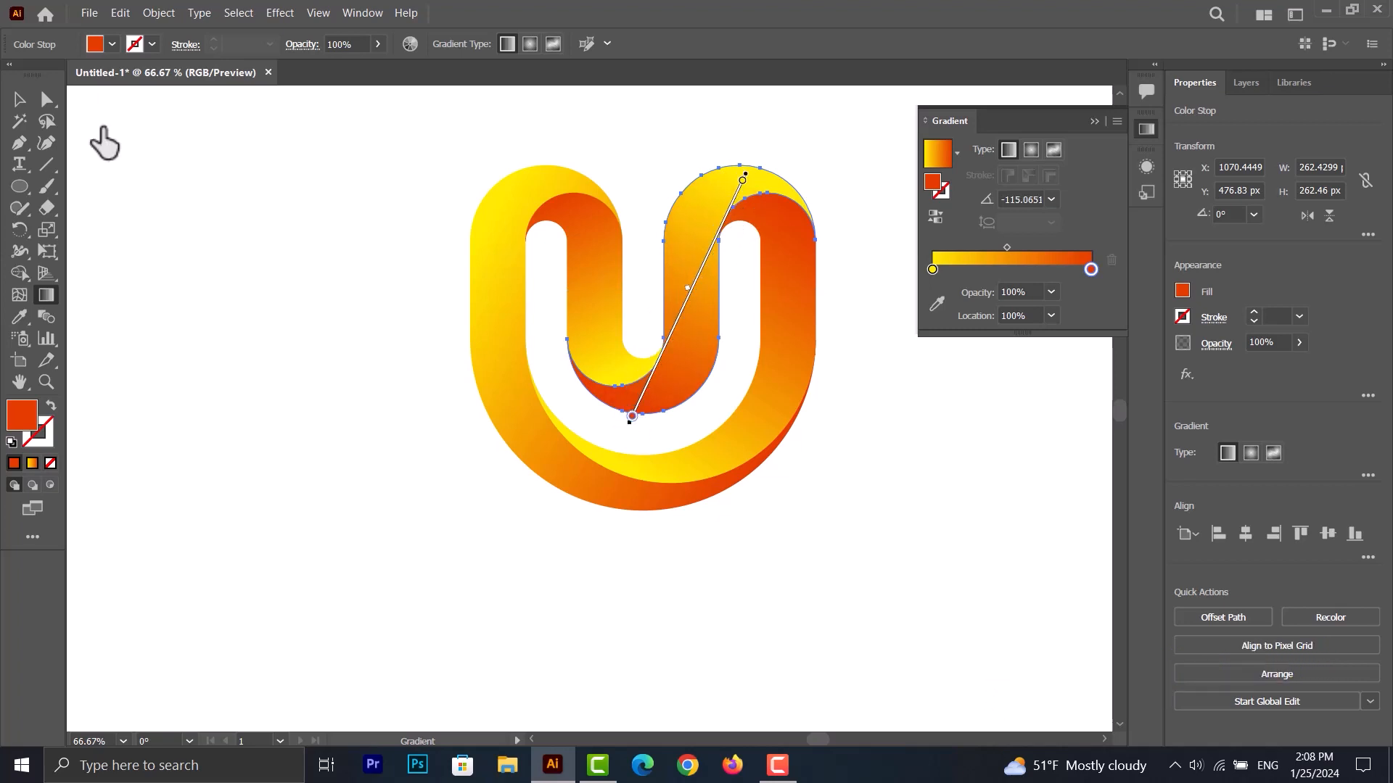
left_click(20, 101)
left_click(347, 279)
Put the gradient settings away and set a solid black fill for drawing with the Pen tool
scroll(646, 224, "up", 1)
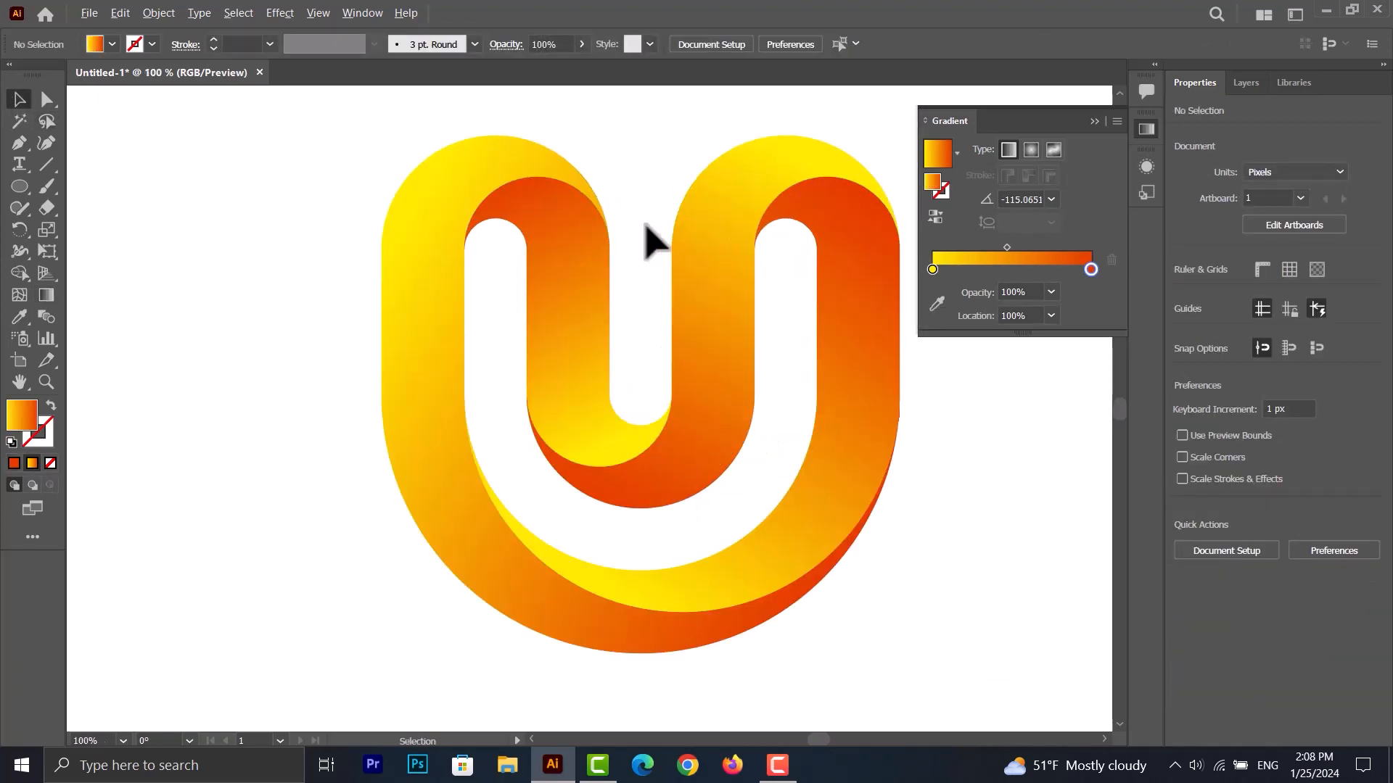
scroll(631, 211, "up", 1)
scroll(544, 255, "down", 1)
scroll(544, 259, "up", 3)
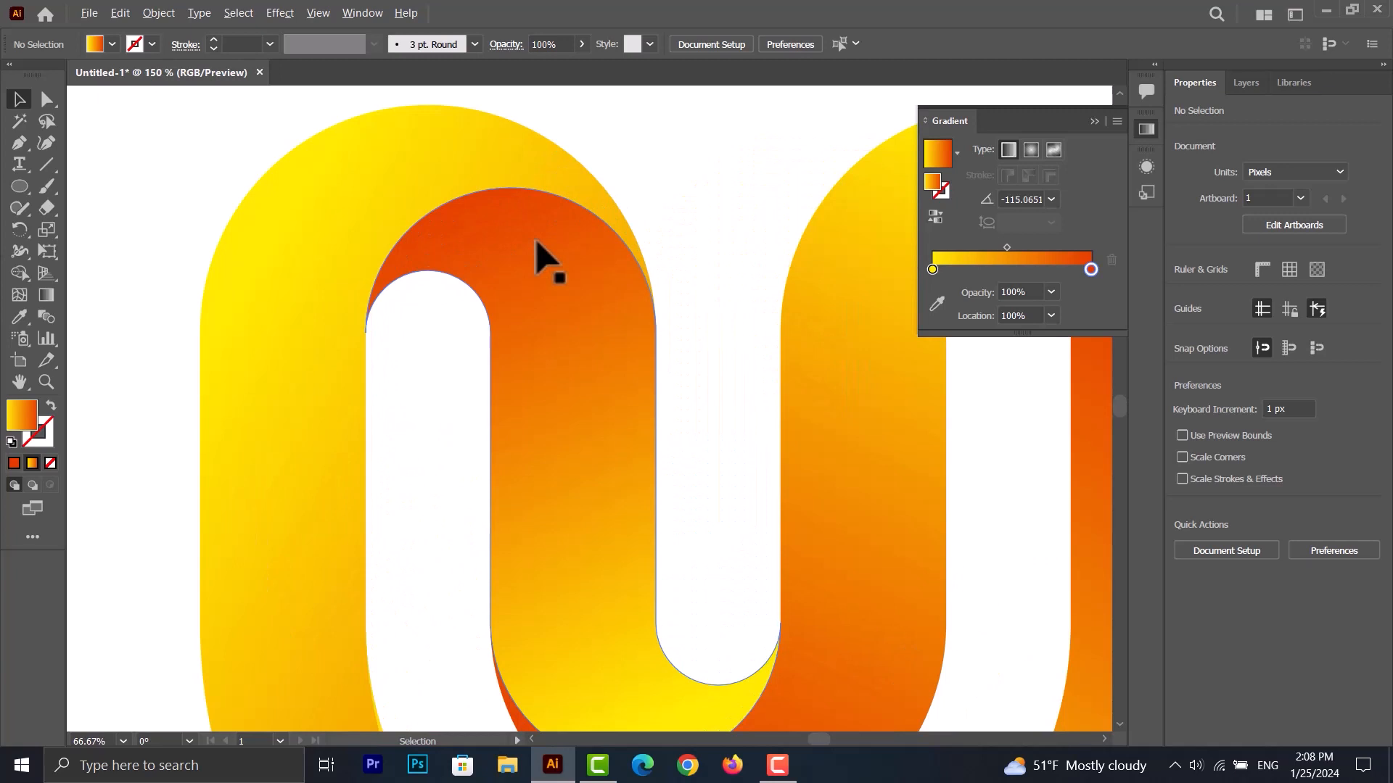
left_click(1096, 122)
left_click(21, 143)
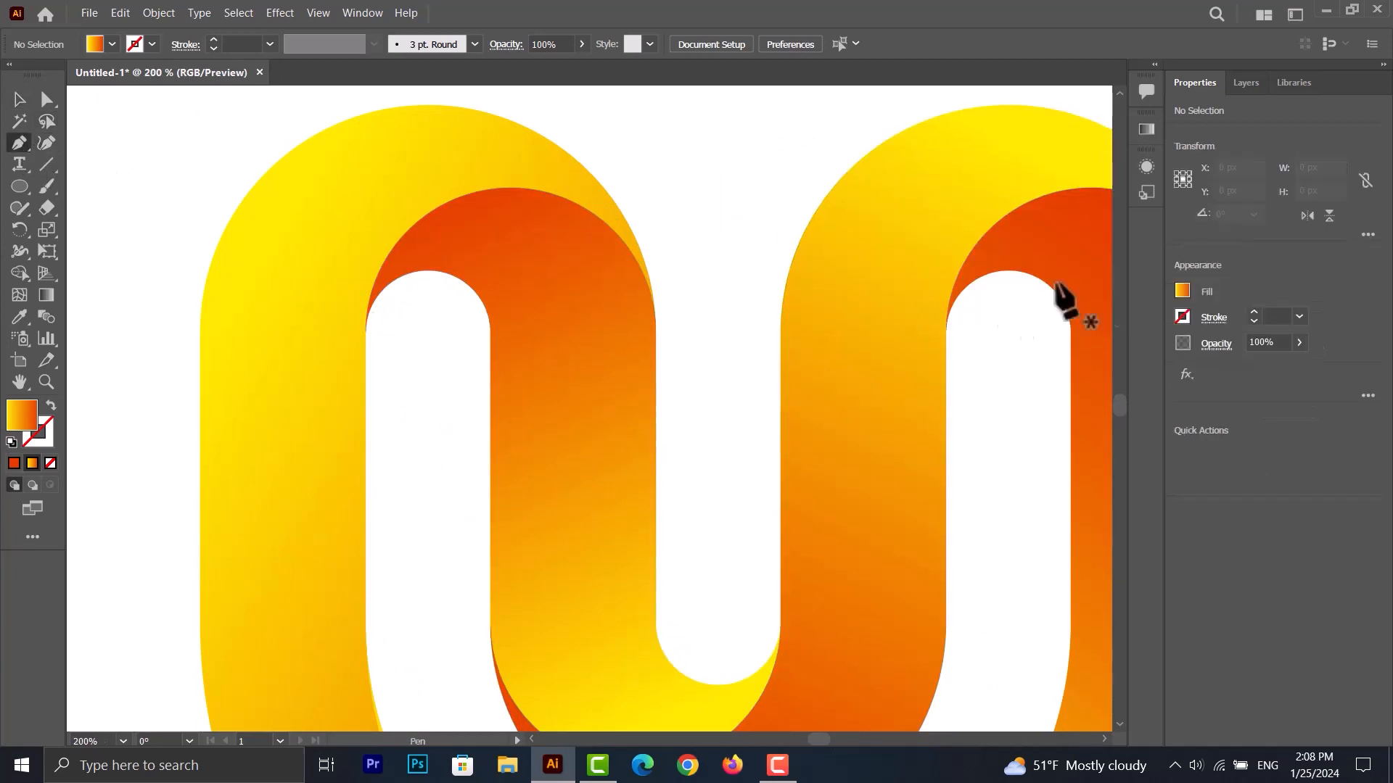
left_click(1181, 292)
left_click(1021, 354)
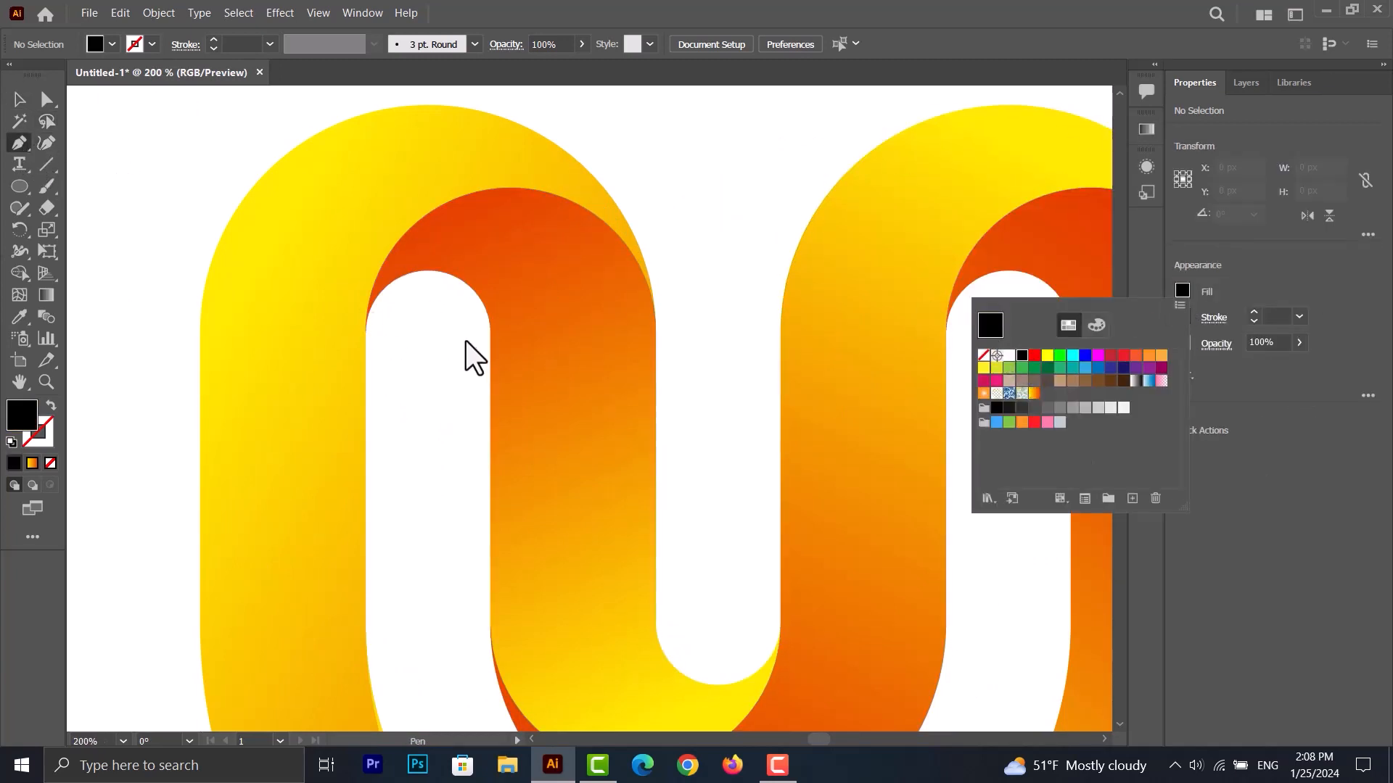
left_click(21, 138)
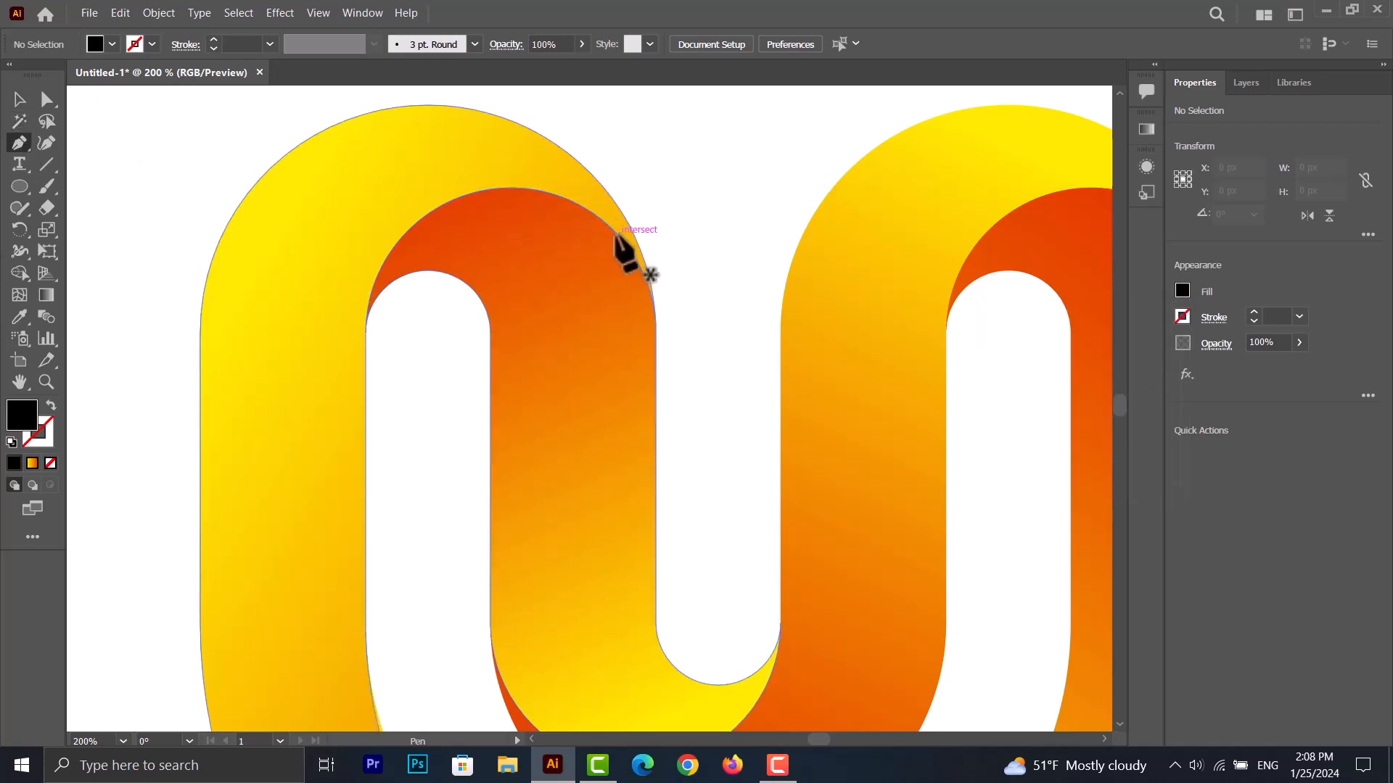
Draw a closed black Pen shape over the top fold of the inner left band, with a curved lower edge across the band
left_click_drag(616, 234, 572, 212)
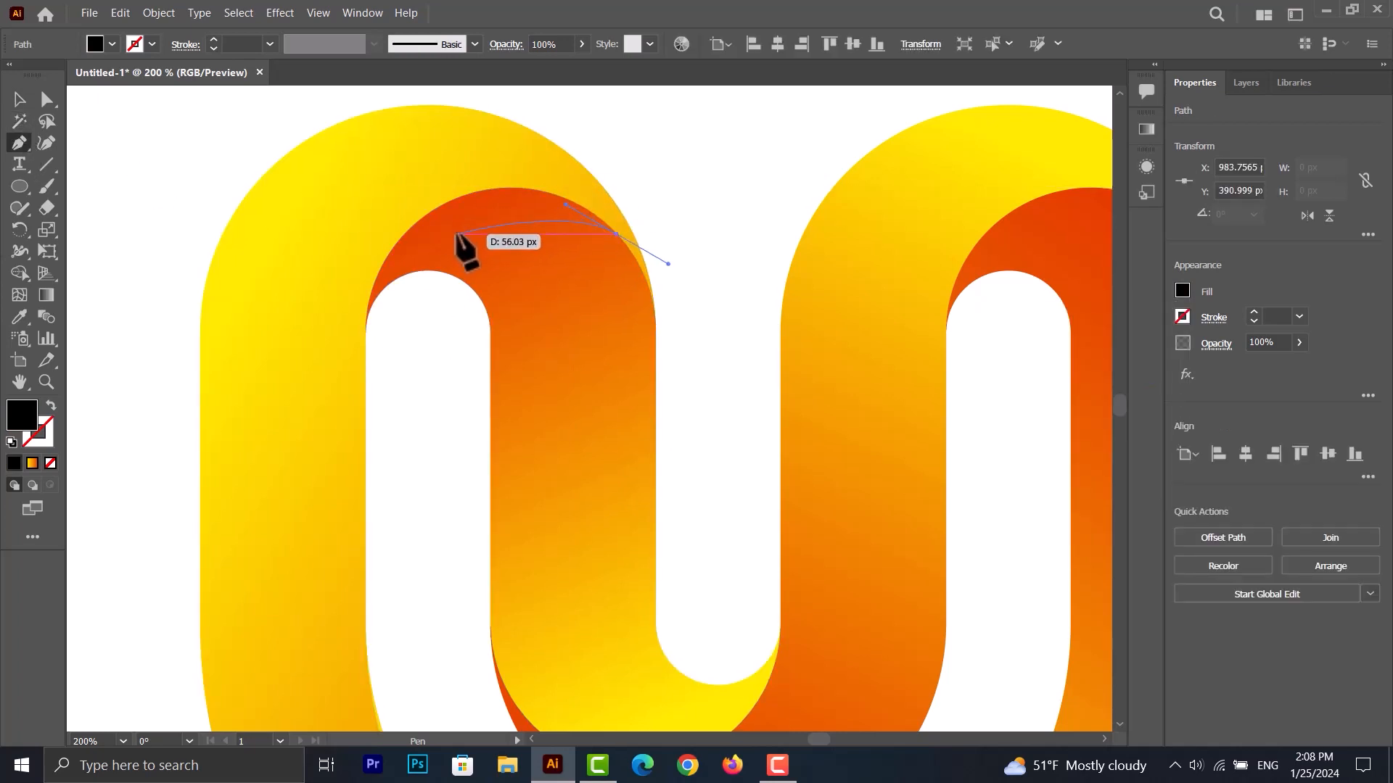
mouse_move(463, 282)
left_mouse_down()
mouse_move(492, 332)
mouse_move(460, 300)
left_mouse_up()
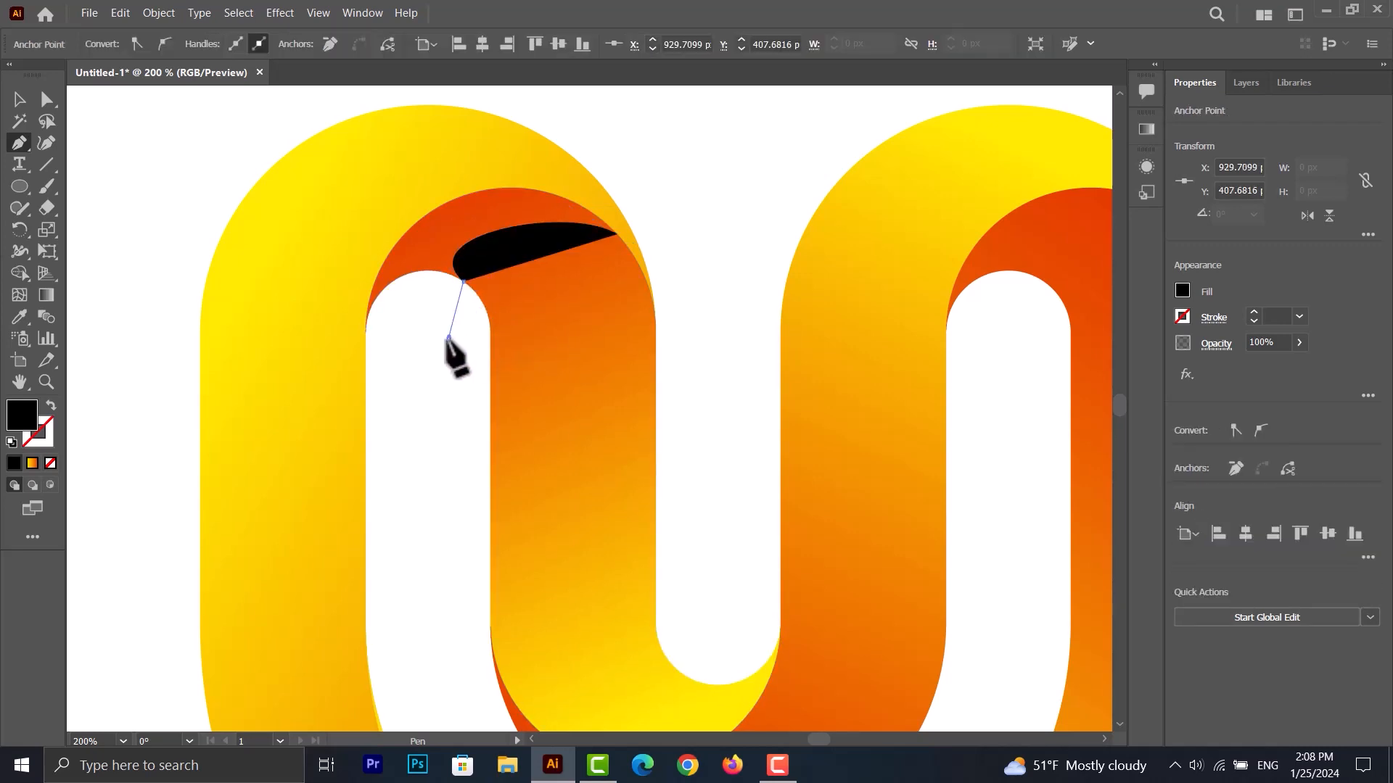
left_click(448, 338)
left_click_drag(340, 392, 344, 202)
left_click(410, 168)
left_click(484, 152)
left_click(561, 176)
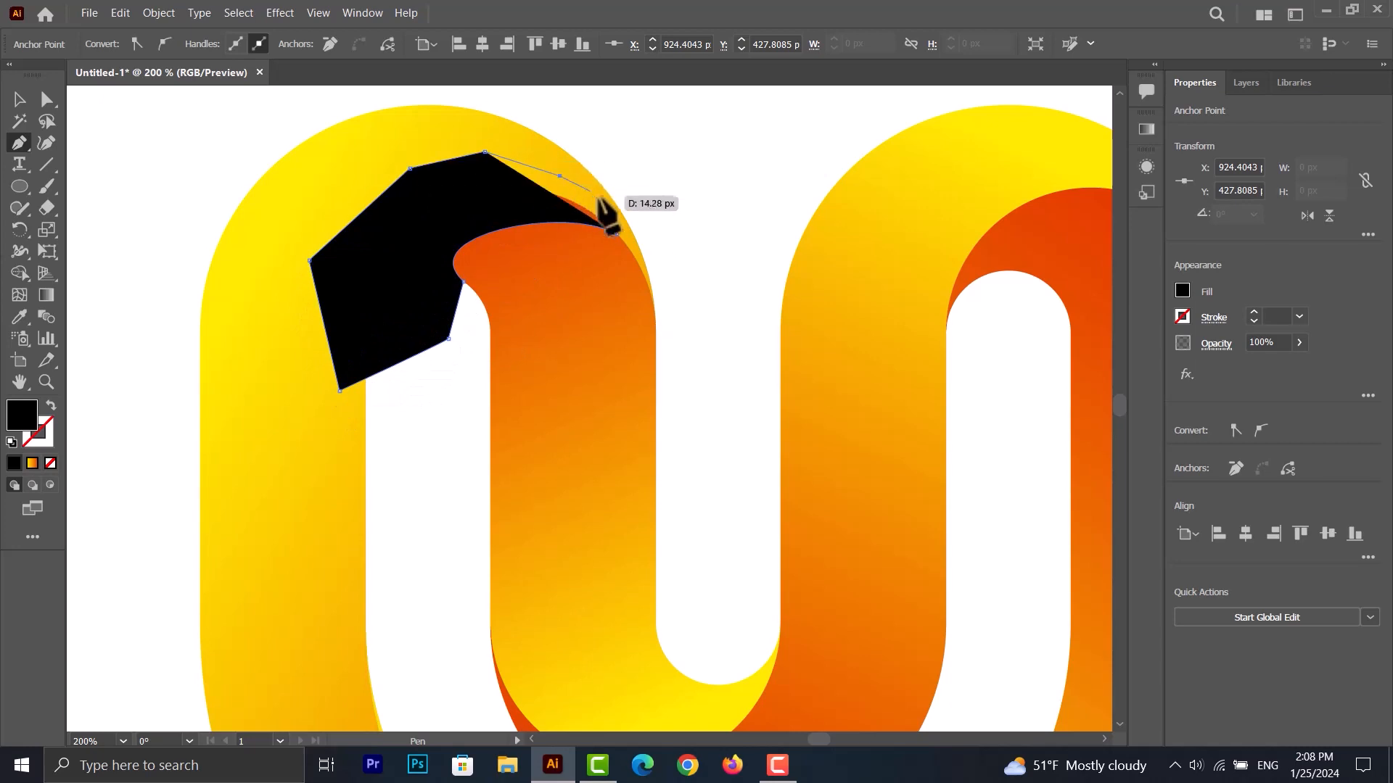
left_click(616, 216)
left_click_drag(616, 233, 656, 274)
Trim the black shape to the inner left band by removing its outside region with Shape Builder
left_click(20, 99)
left_click(435, 334)
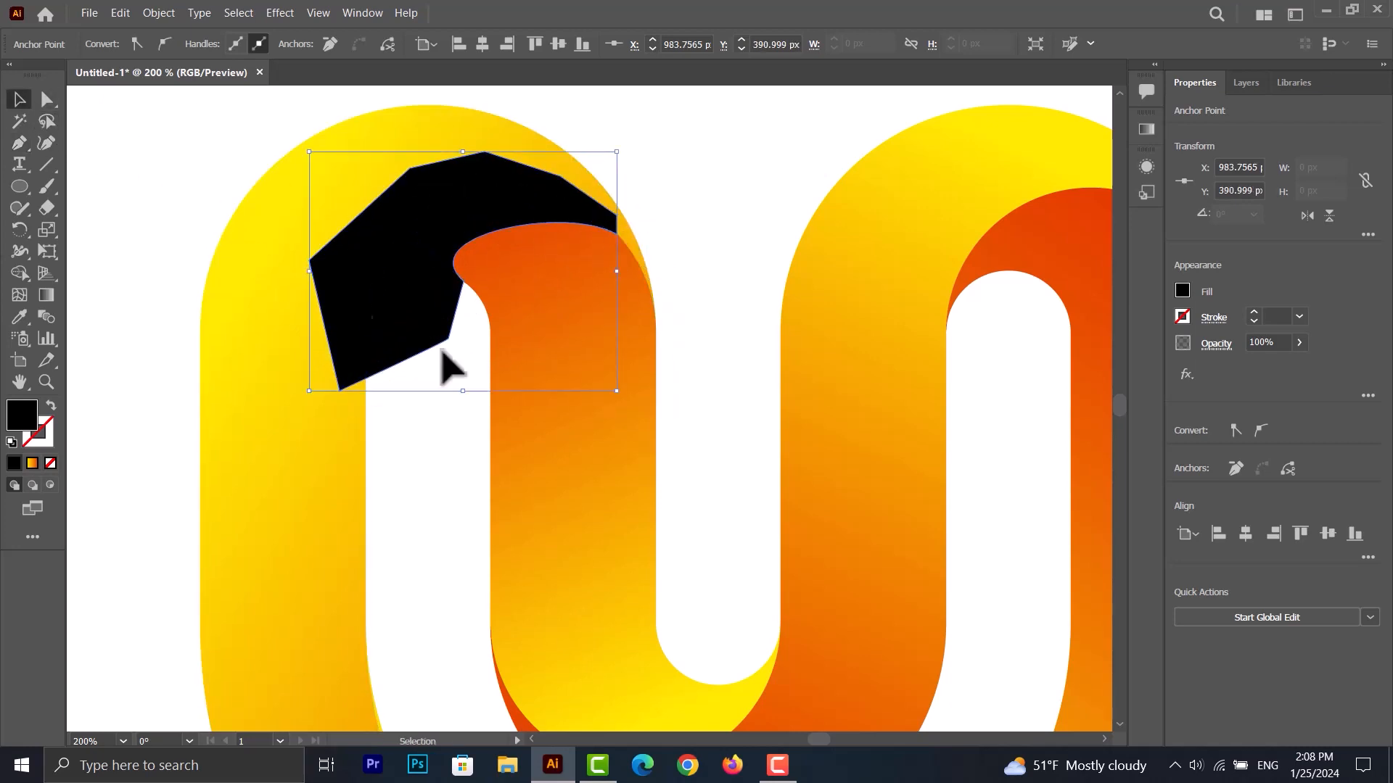
left_click(566, 499, "shift")
left_click(20, 273)
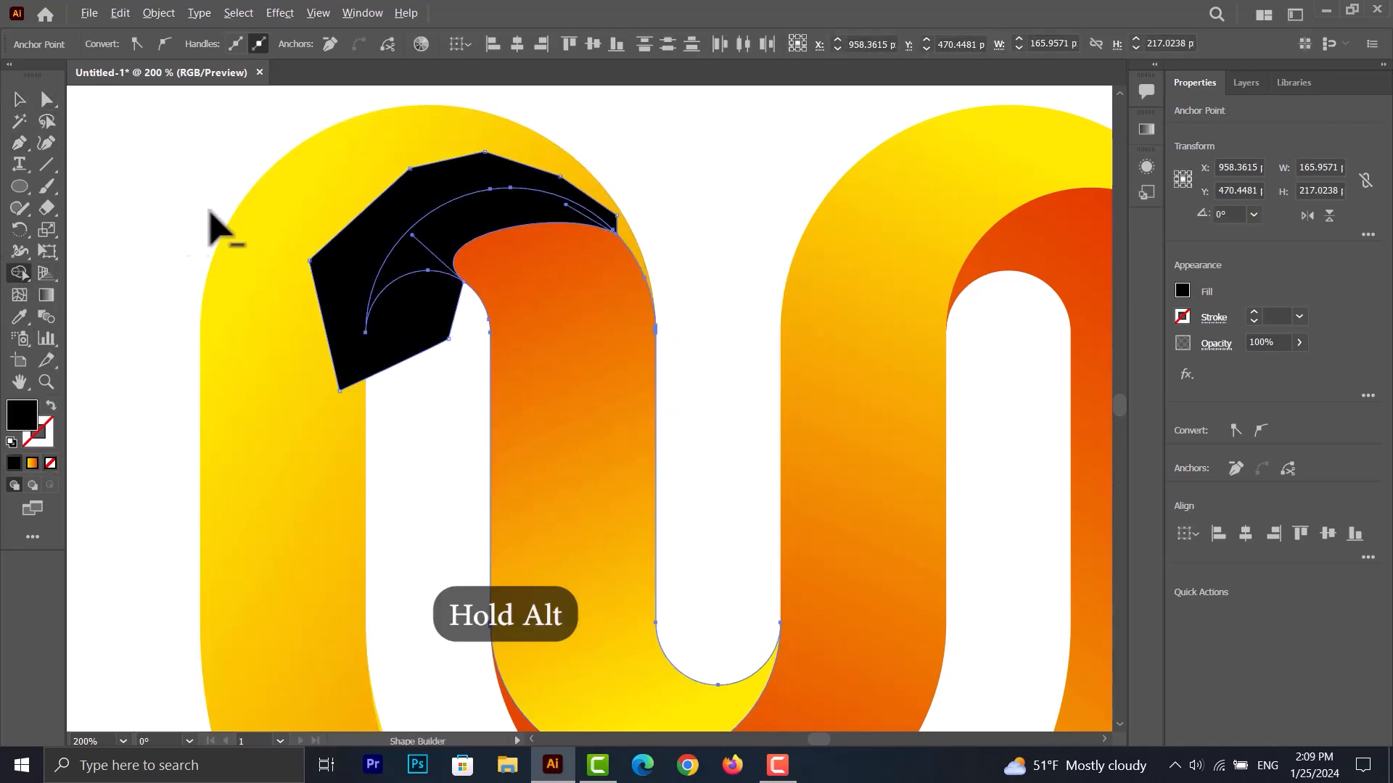
left_click(358, 280, "alt")
left_click(18, 102)
left_click(404, 326)
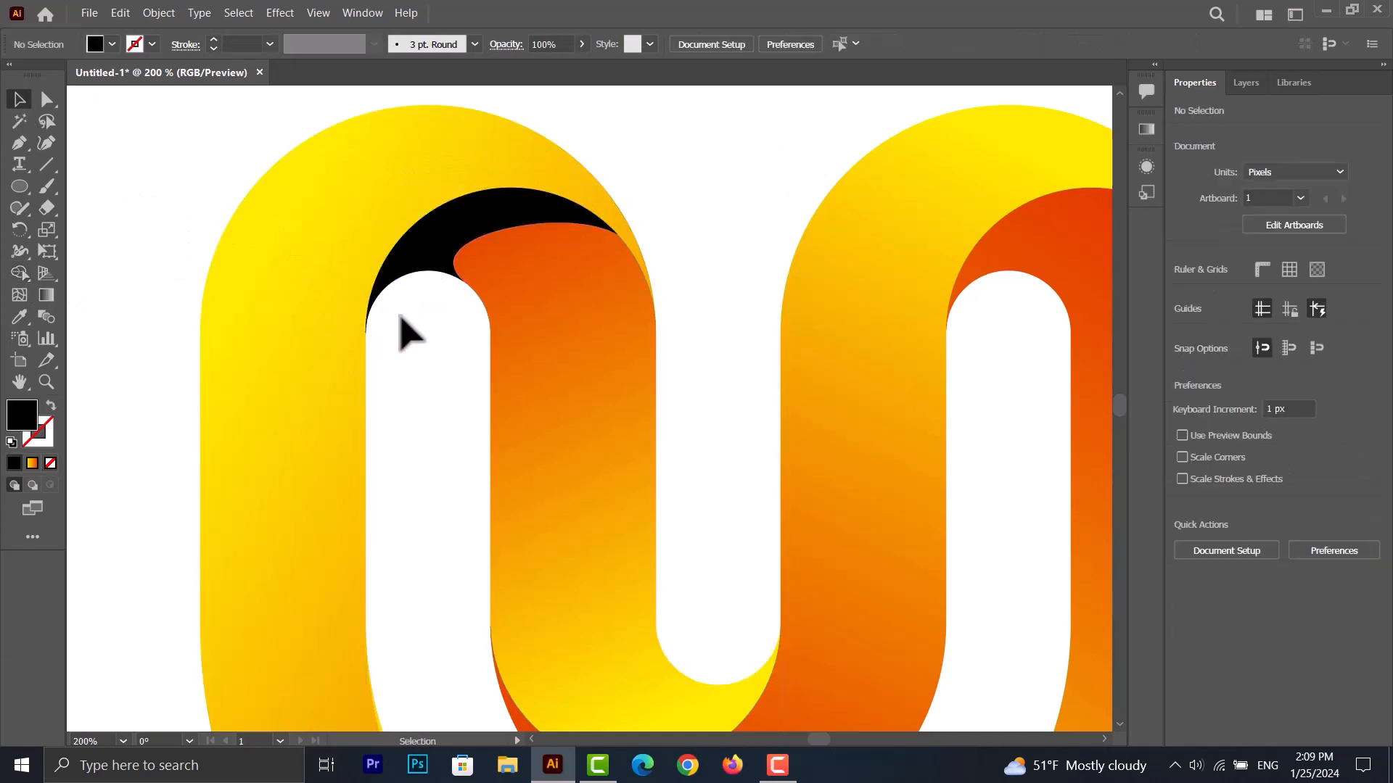
Reshape the black shadow's inner curve by adjusting the direction handles at both of its end anchors
left_click(417, 239)
left_click(46, 100)
scroll(513, 243, "up", 2)
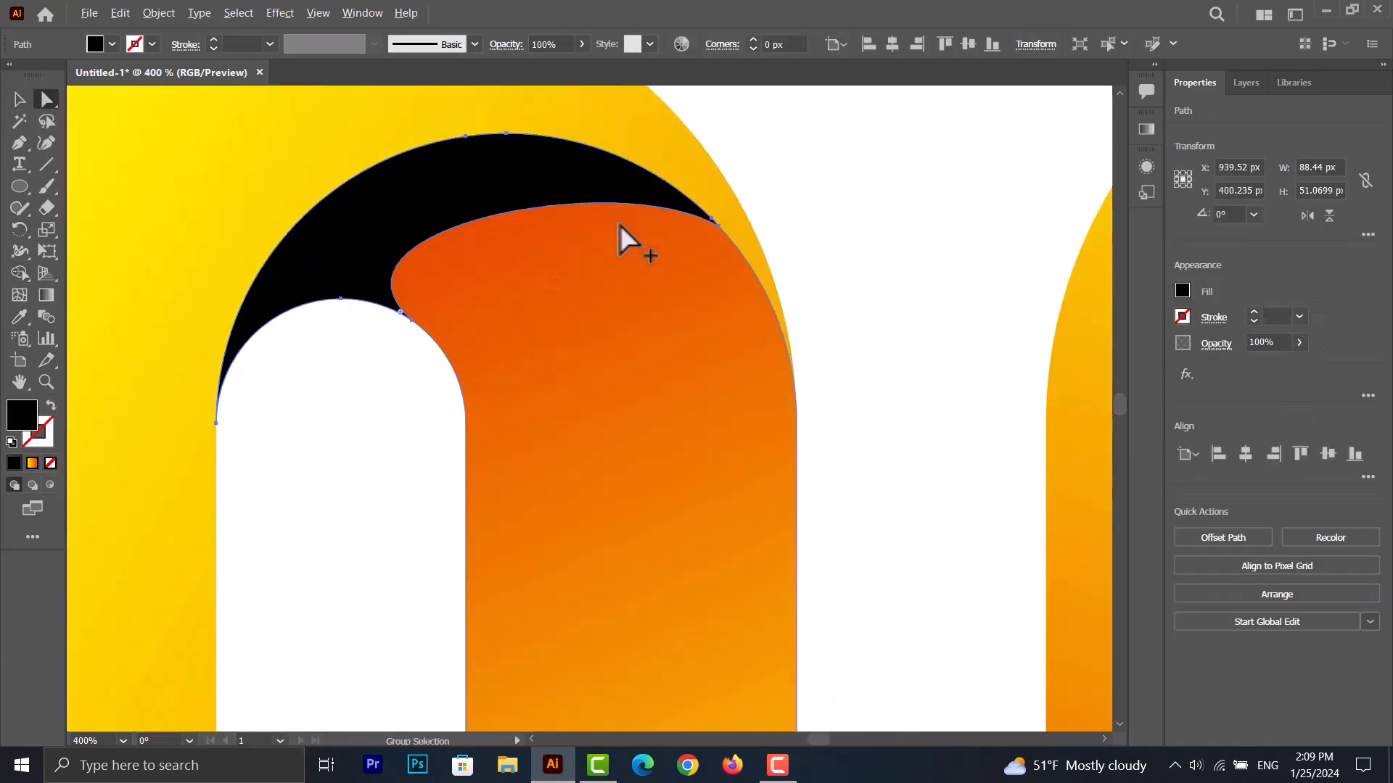
left_click(713, 221)
left_click_drag(616, 168, 573, 107)
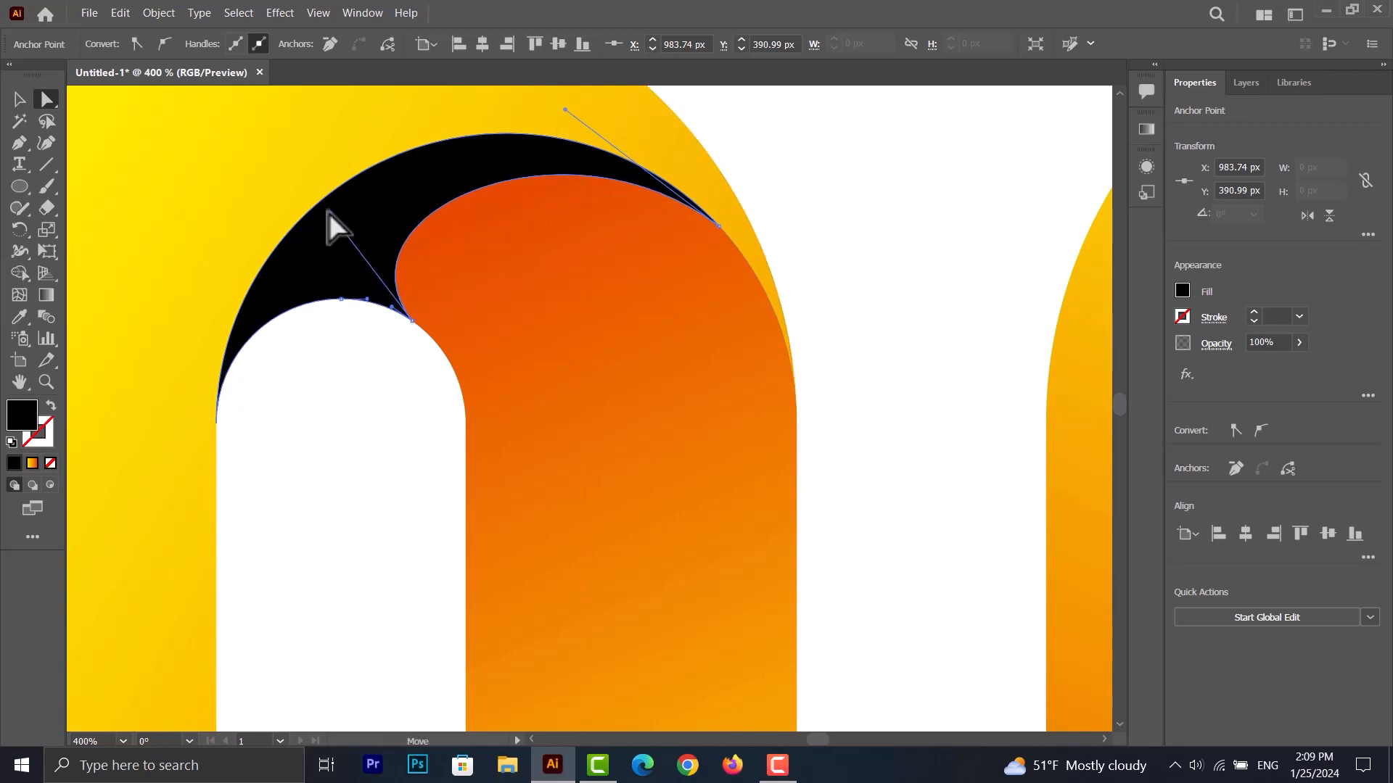
left_click_drag(331, 215, 358, 224)
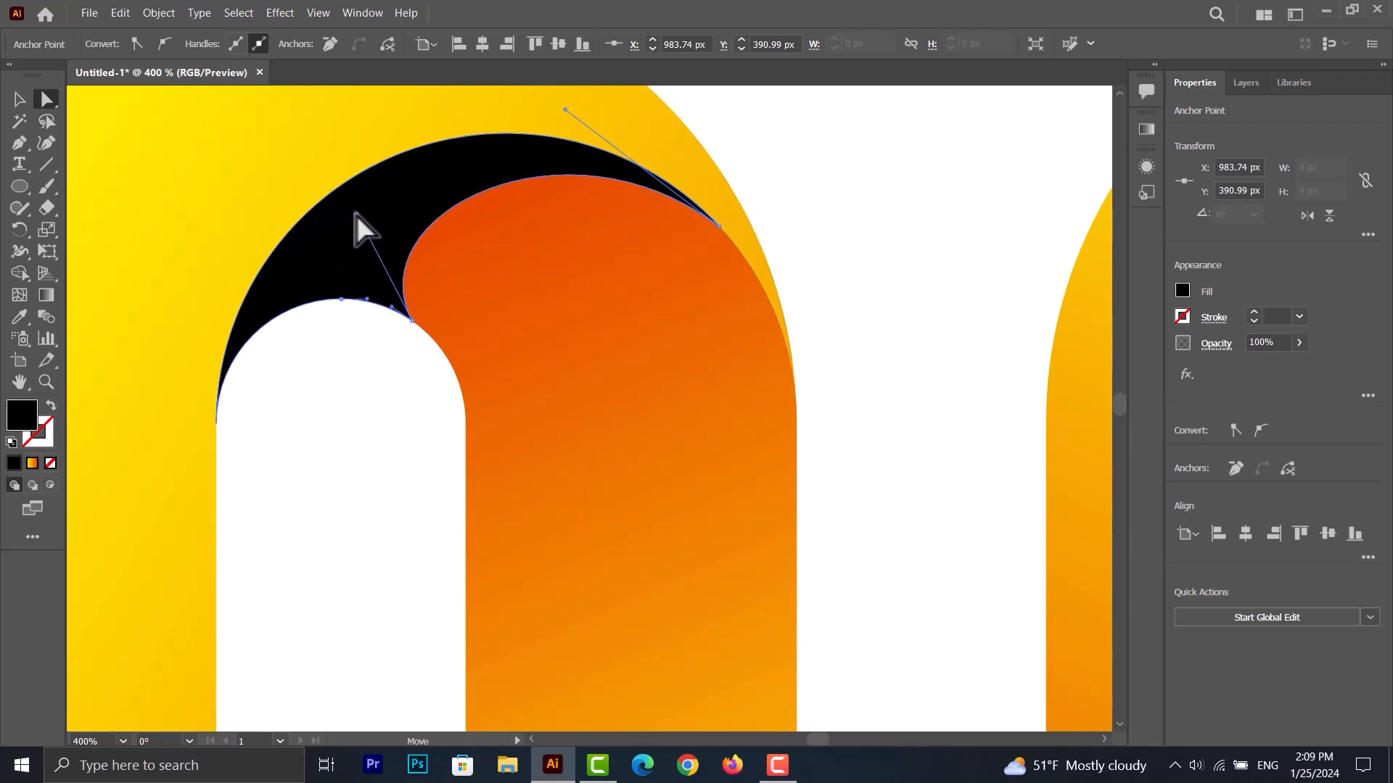
left_click(398, 423)
Set the black shadow's opacity to 22% and place a copy under the right arm's top fold
left_click(540, 339)
scroll(589, 412, "down", 1)
scroll(589, 412, "down", 3)
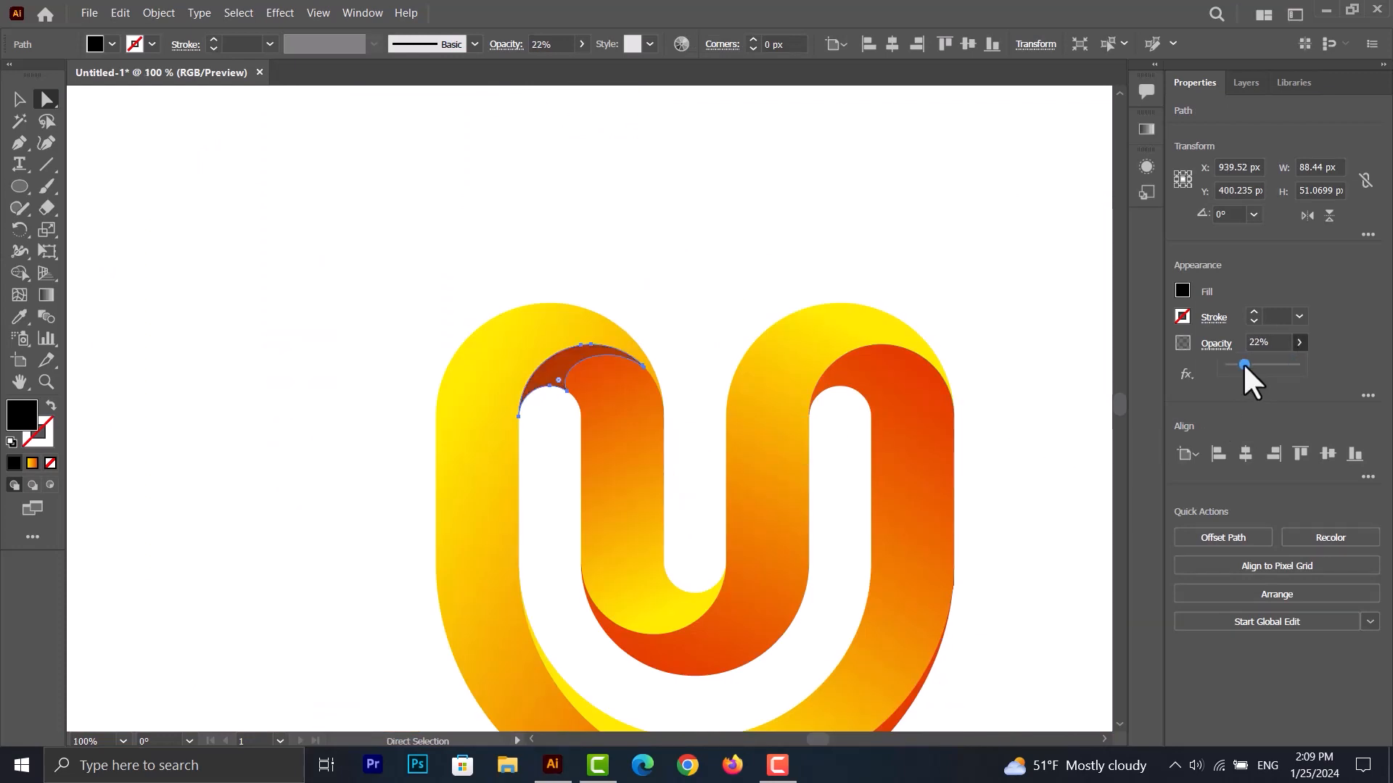
left_click(685, 308)
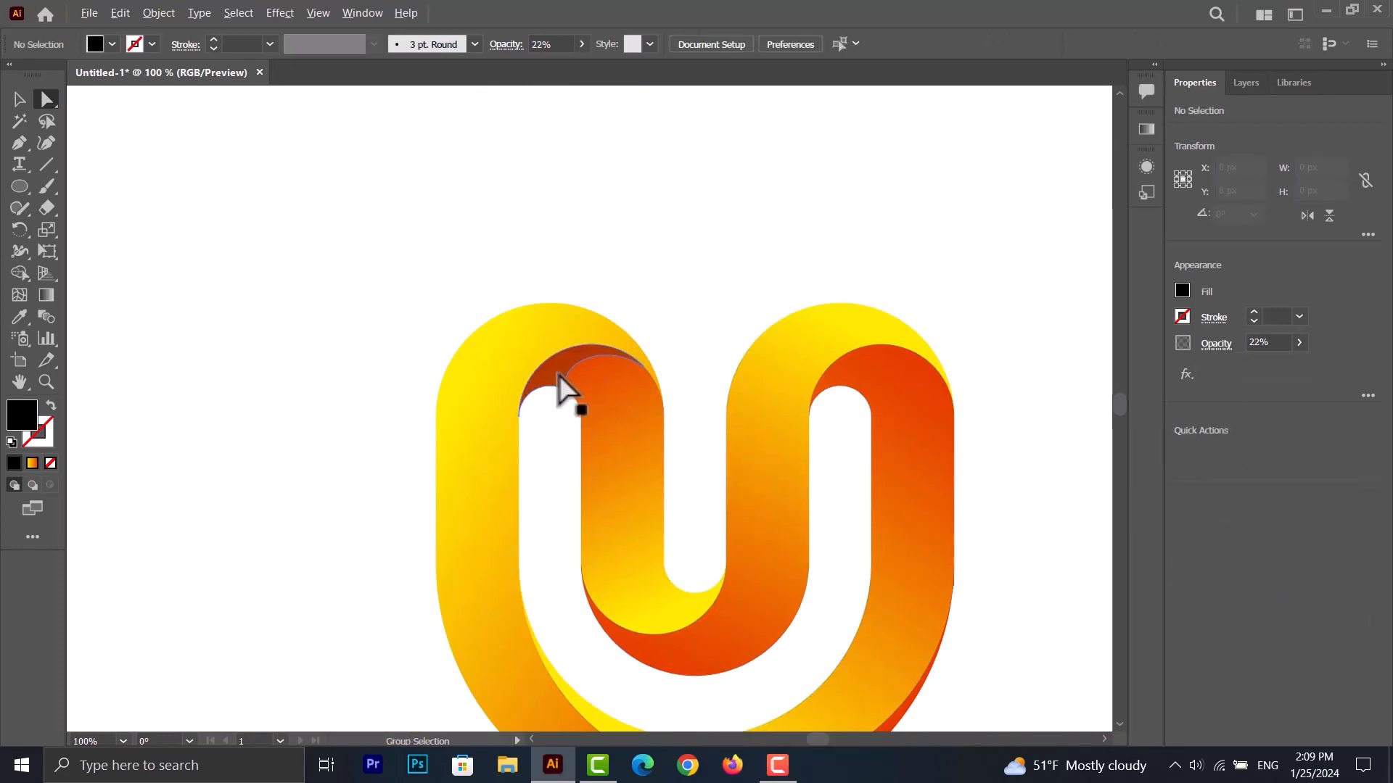
left_click_drag(608, 376, 850, 361)
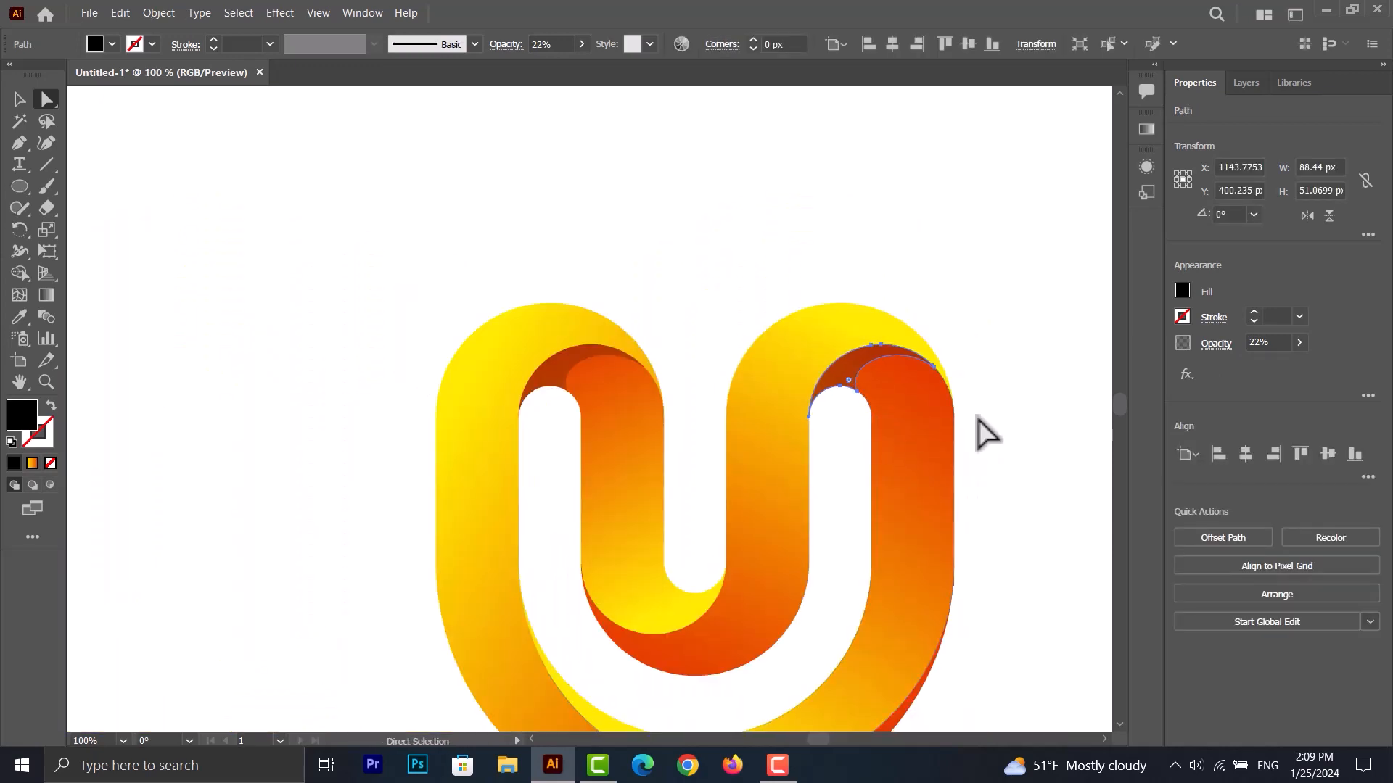
left_click(979, 419)
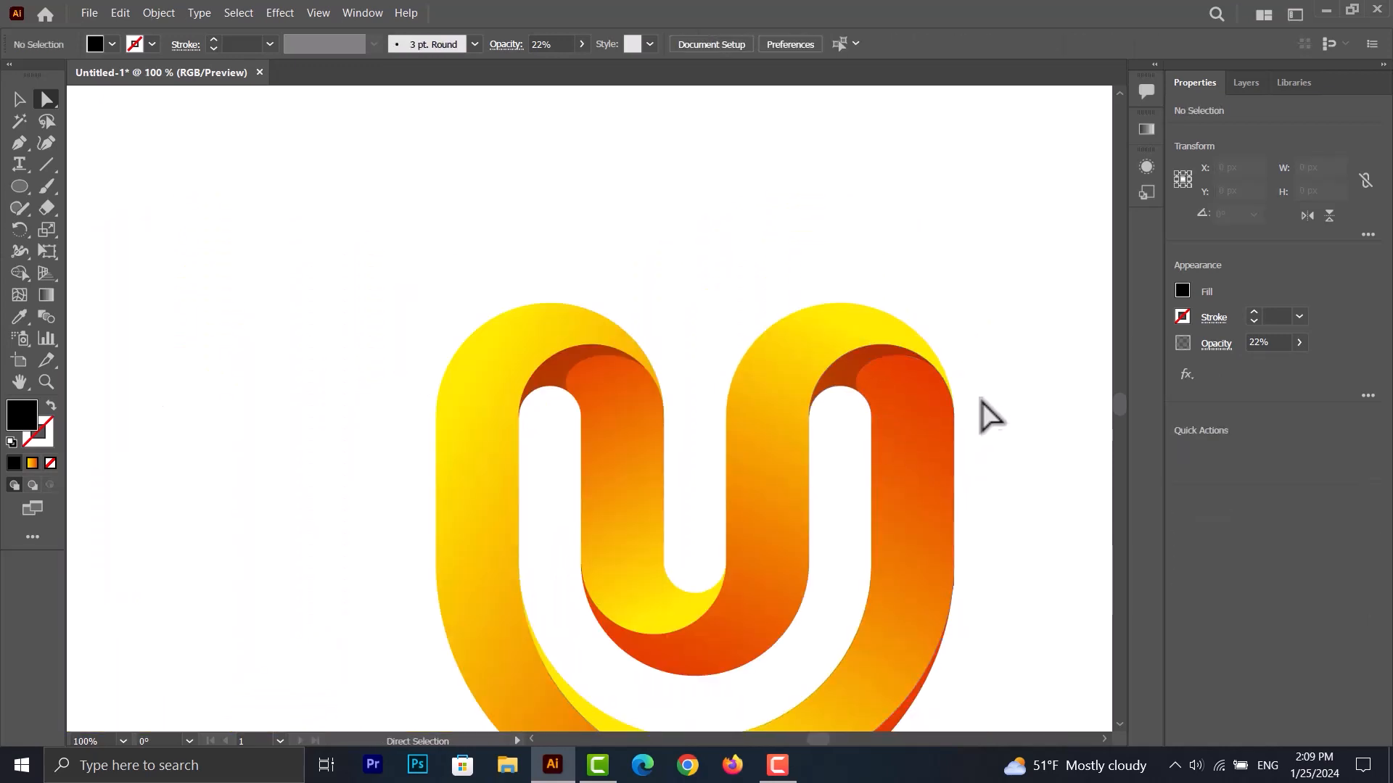
Start a curved Pen path on the lower edge of the inner left band, where it meets the inner right band
scroll(993, 415, "down", 3)
scroll(812, 569, "up", 3, "alt")
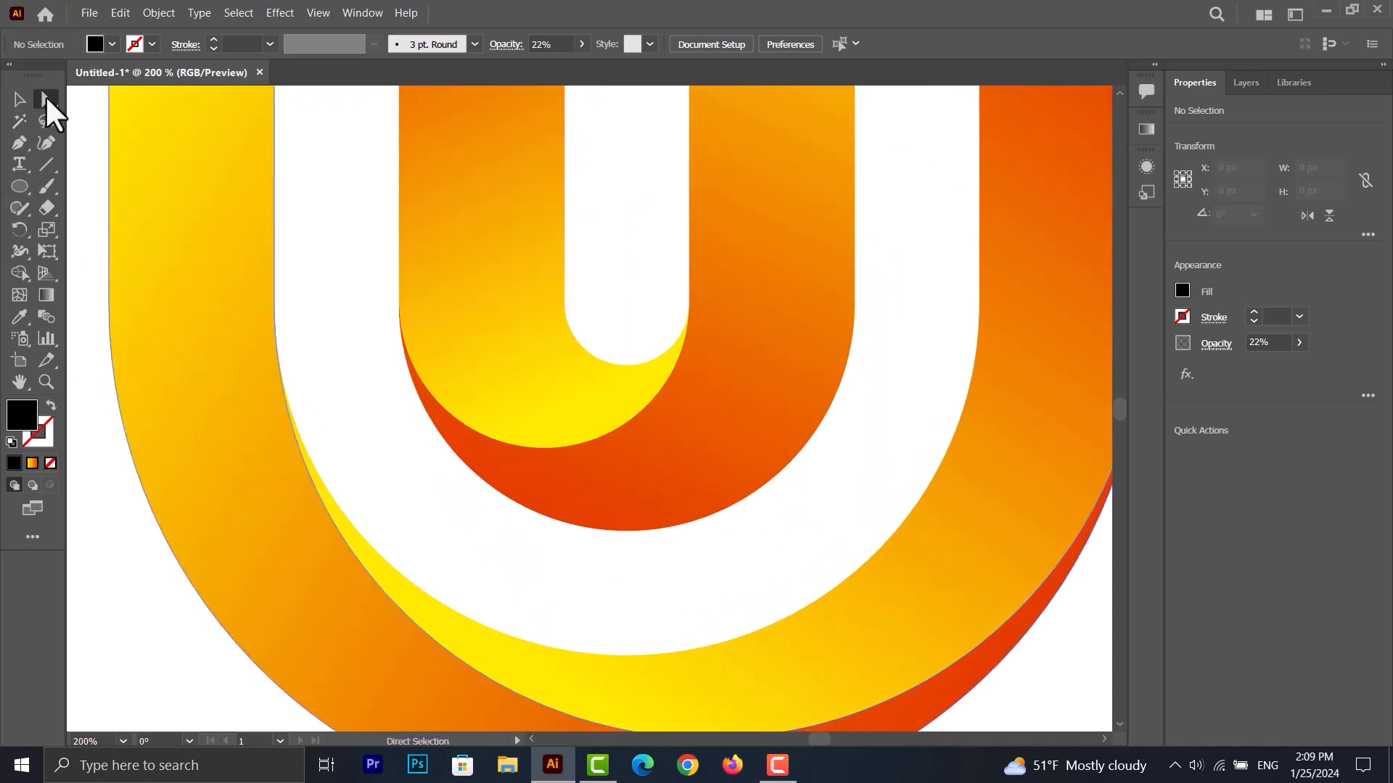
key("p")
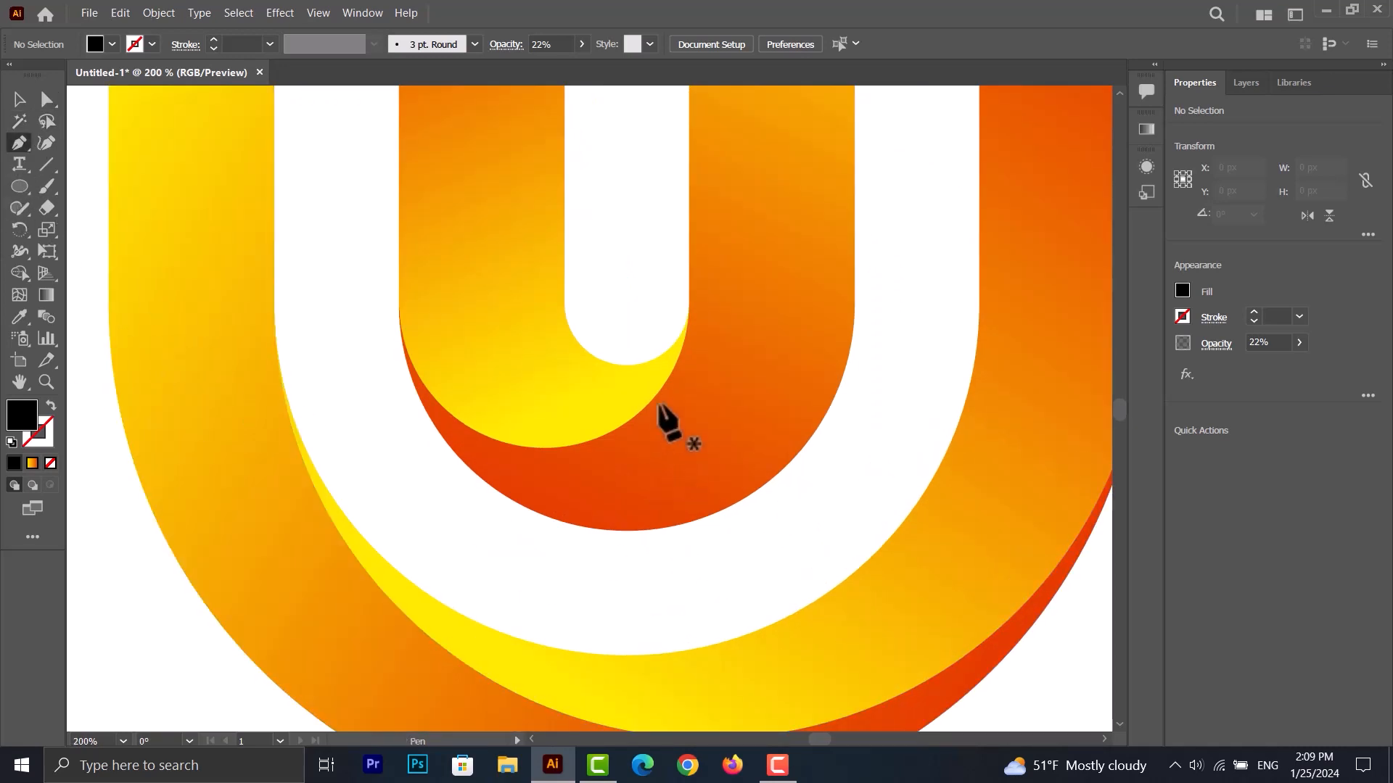
left_click_drag(660, 388, 633, 444)
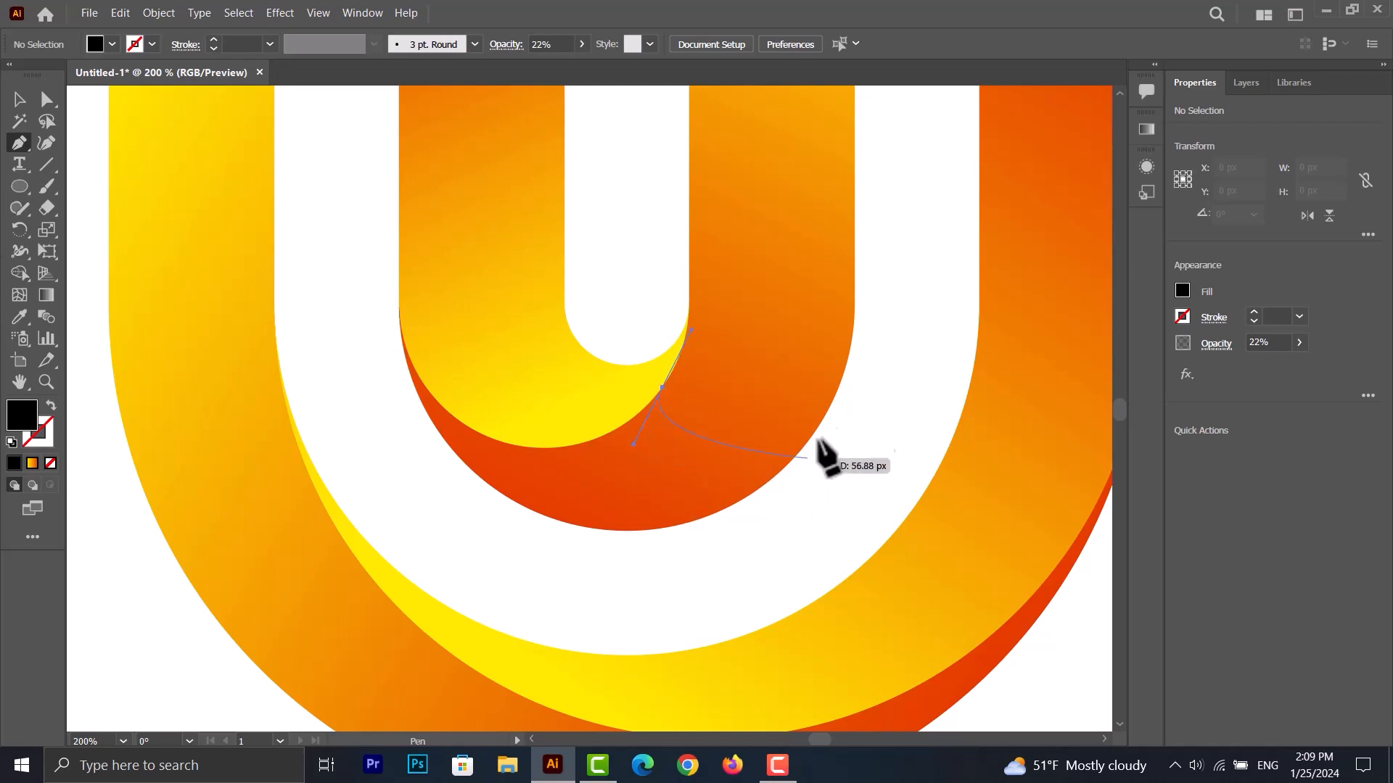
left_click_drag(848, 357, 874, 305)
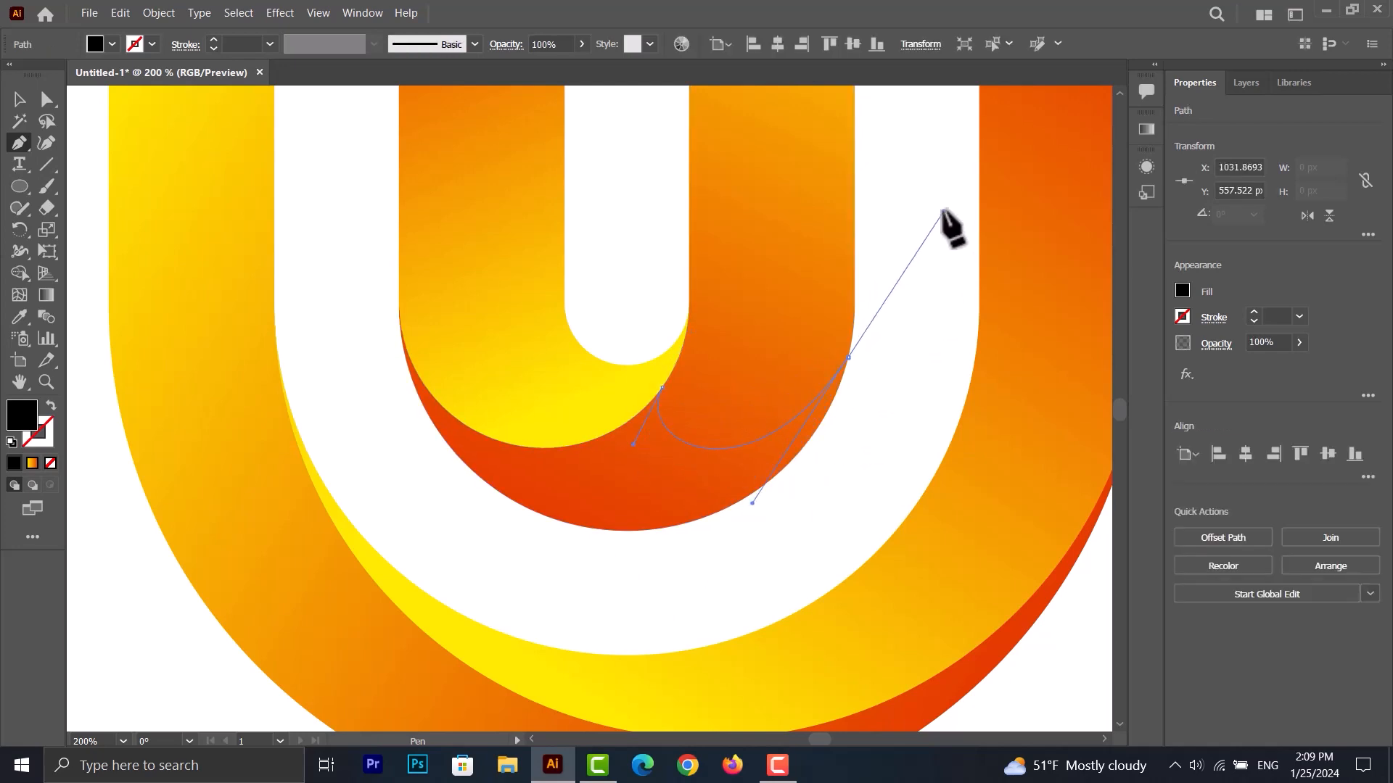
left_click_drag(944, 210, 943, 211)
key("ctrl+z")
Finish the curved Pen edge at the inner right band's outer side and close the black shape around the inner bottom bend
left_click_drag(854, 304, 888, 351)
scroll(888, 355, "down", 5)
left_click(854, 471)
left_click(867, 615)
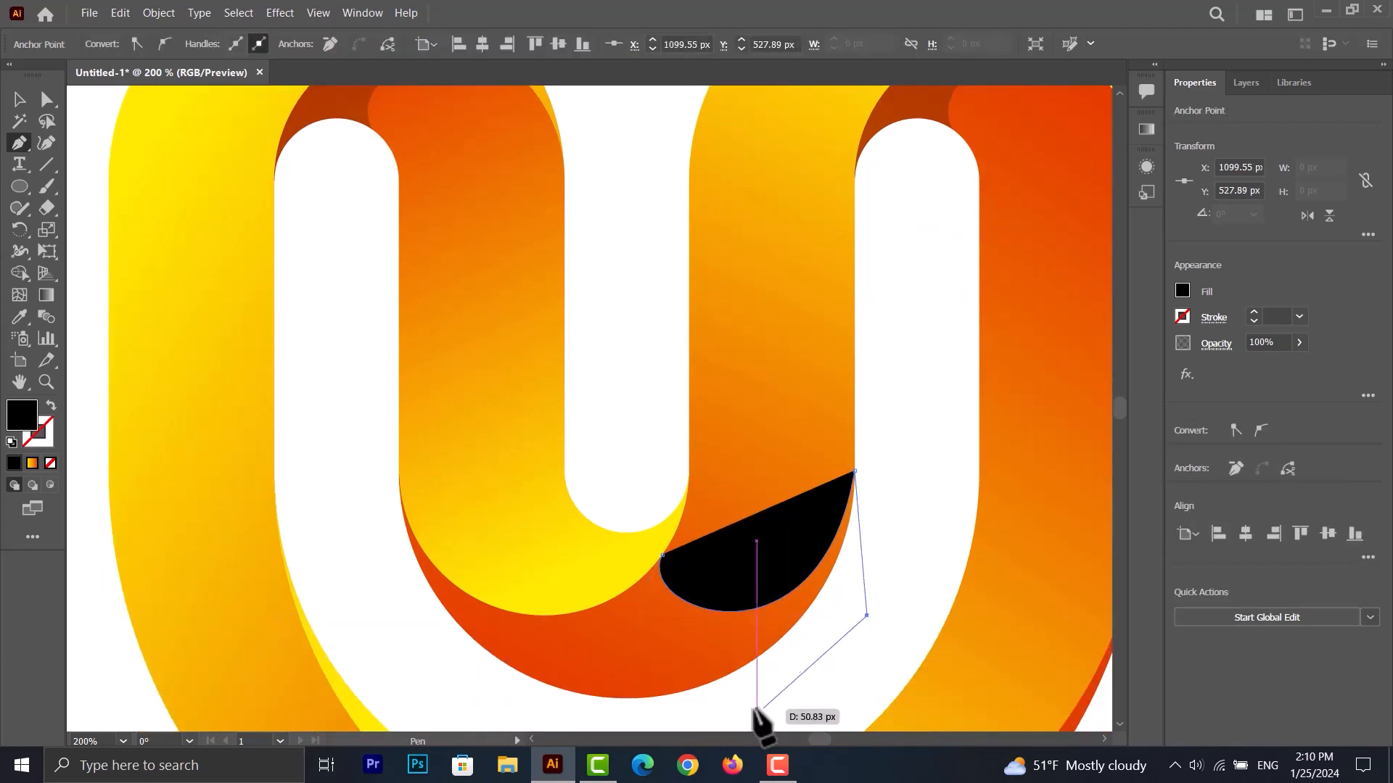
left_click(756, 710)
left_click(500, 718)
left_click(358, 522)
left_click(351, 425)
left_click(447, 409)
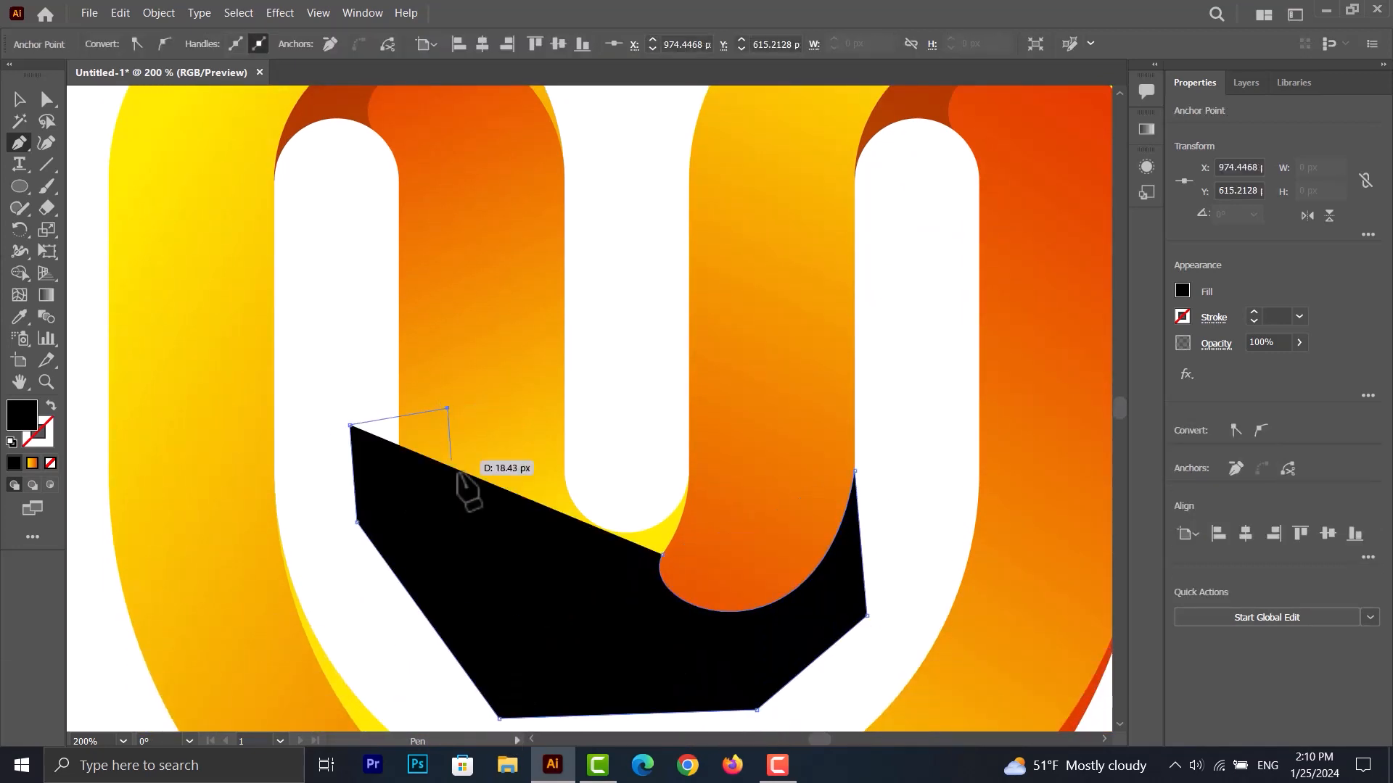
left_click(661, 555)
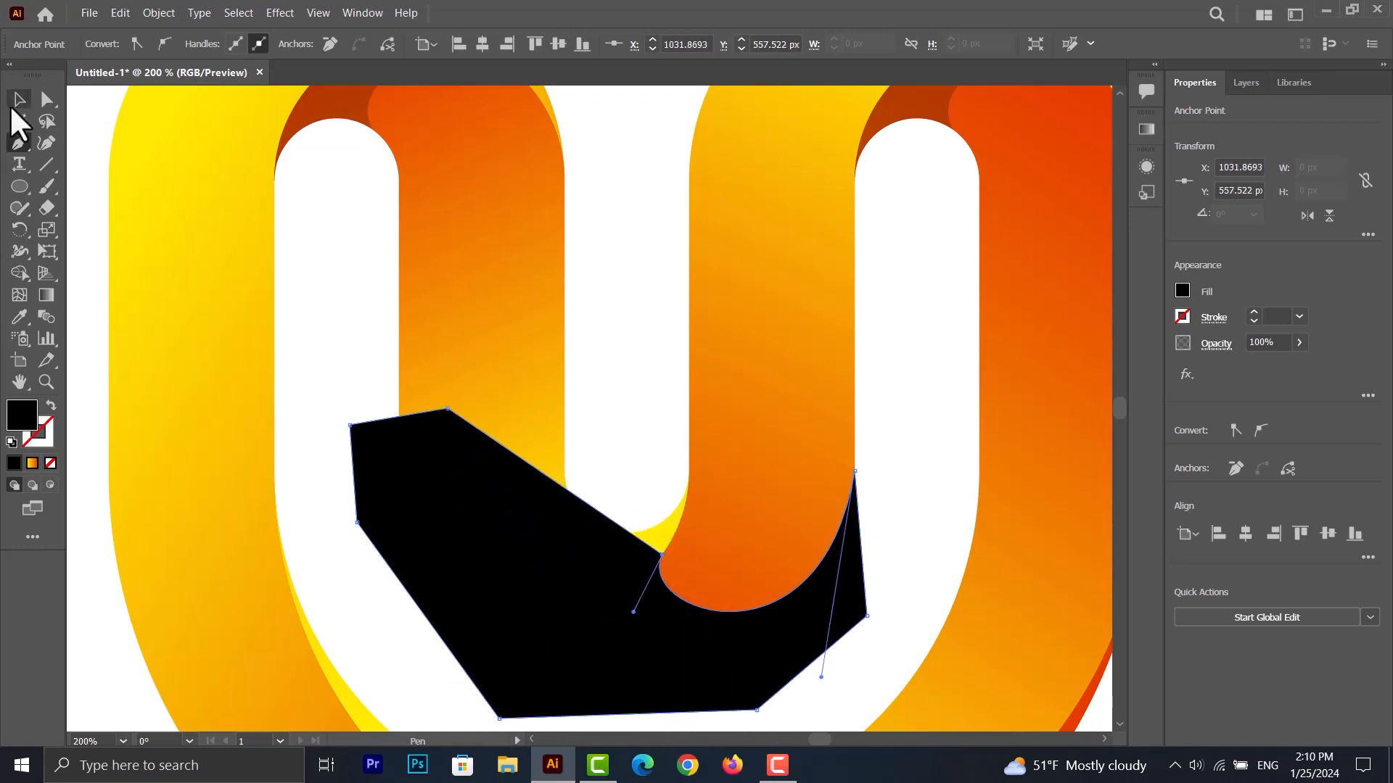
Trim the black shape to the bottom of the inner right band by removing its outside region with Shape Builder
left_click(19, 100)
left_click(788, 355, "shift")
left_click(20, 273)
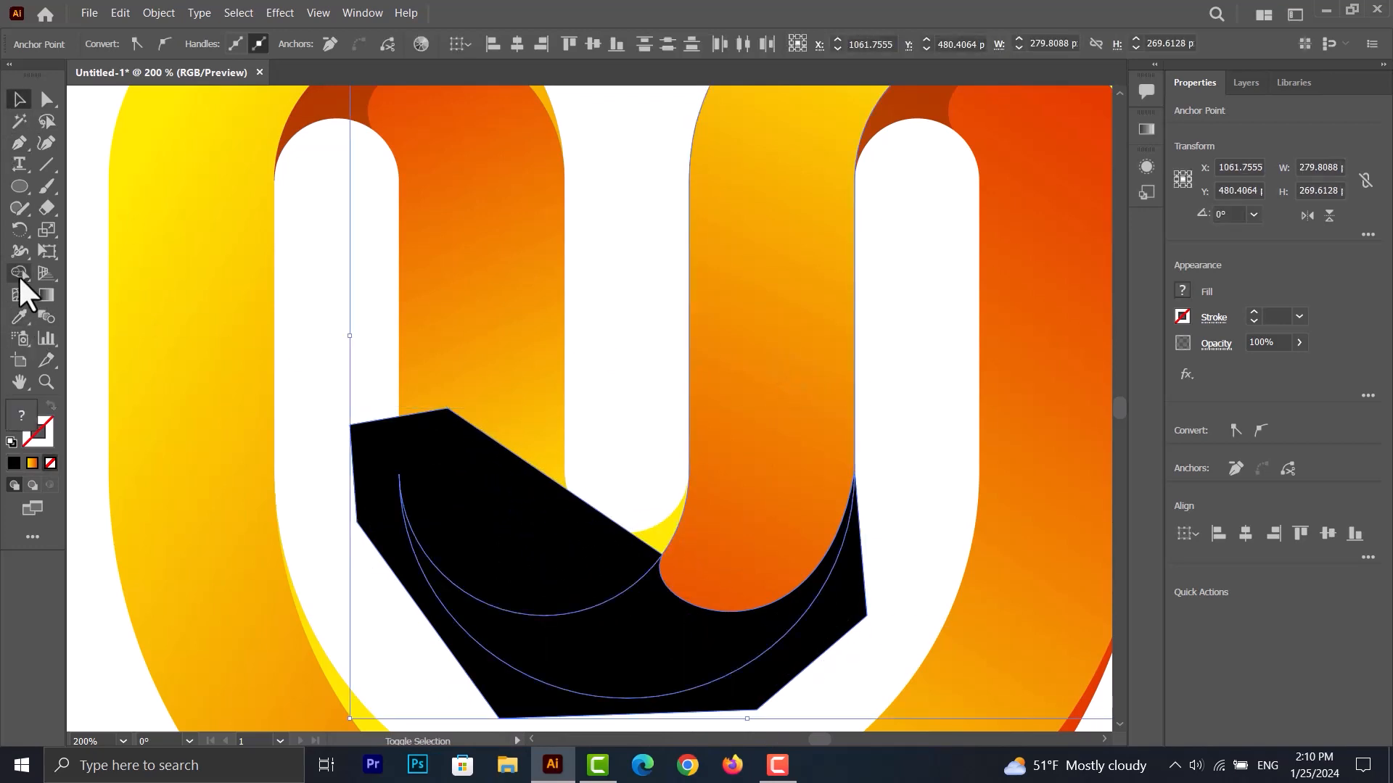
left_click(494, 507, "alt")
left_click(20, 99)
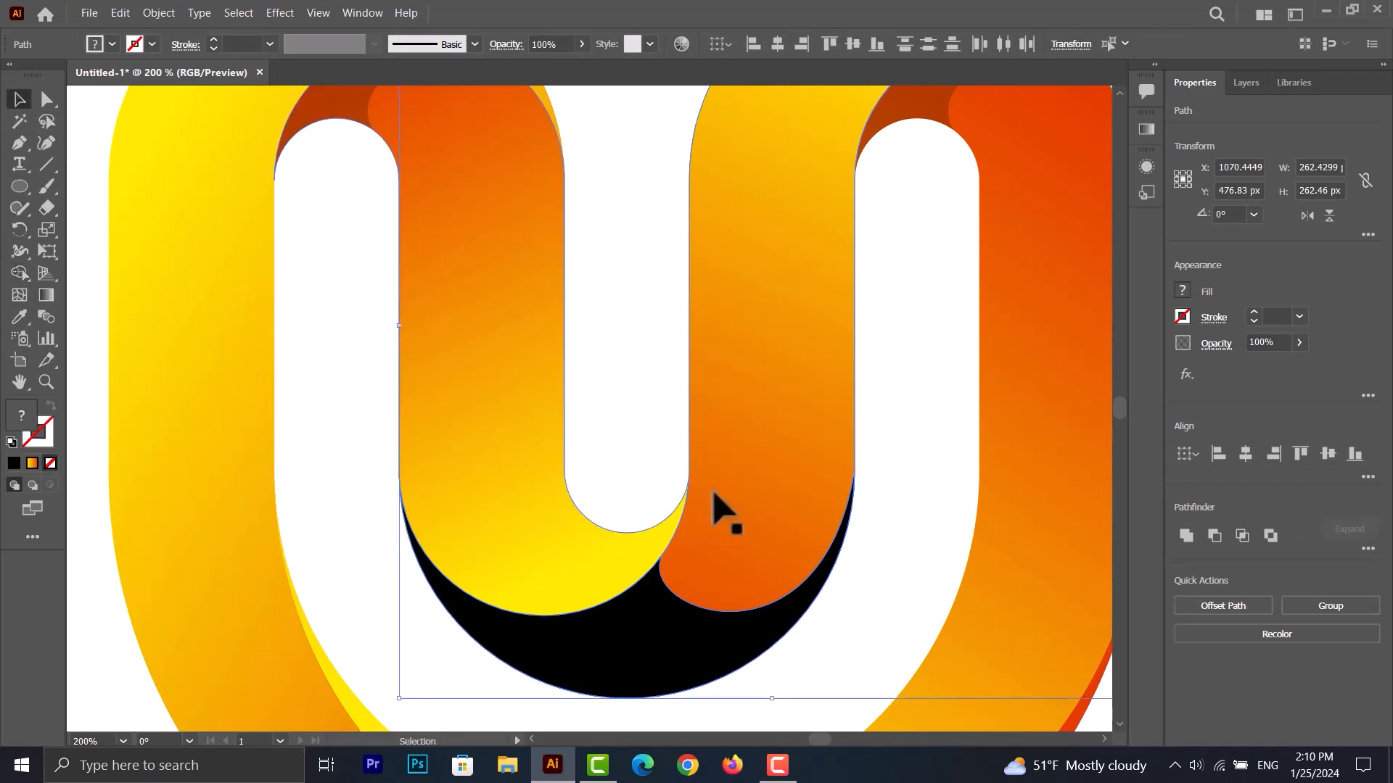
Reshape the curved upper edge of the inner bottom shadow by adjusting the direction handles at both of its end anchors
left_click(662, 668)
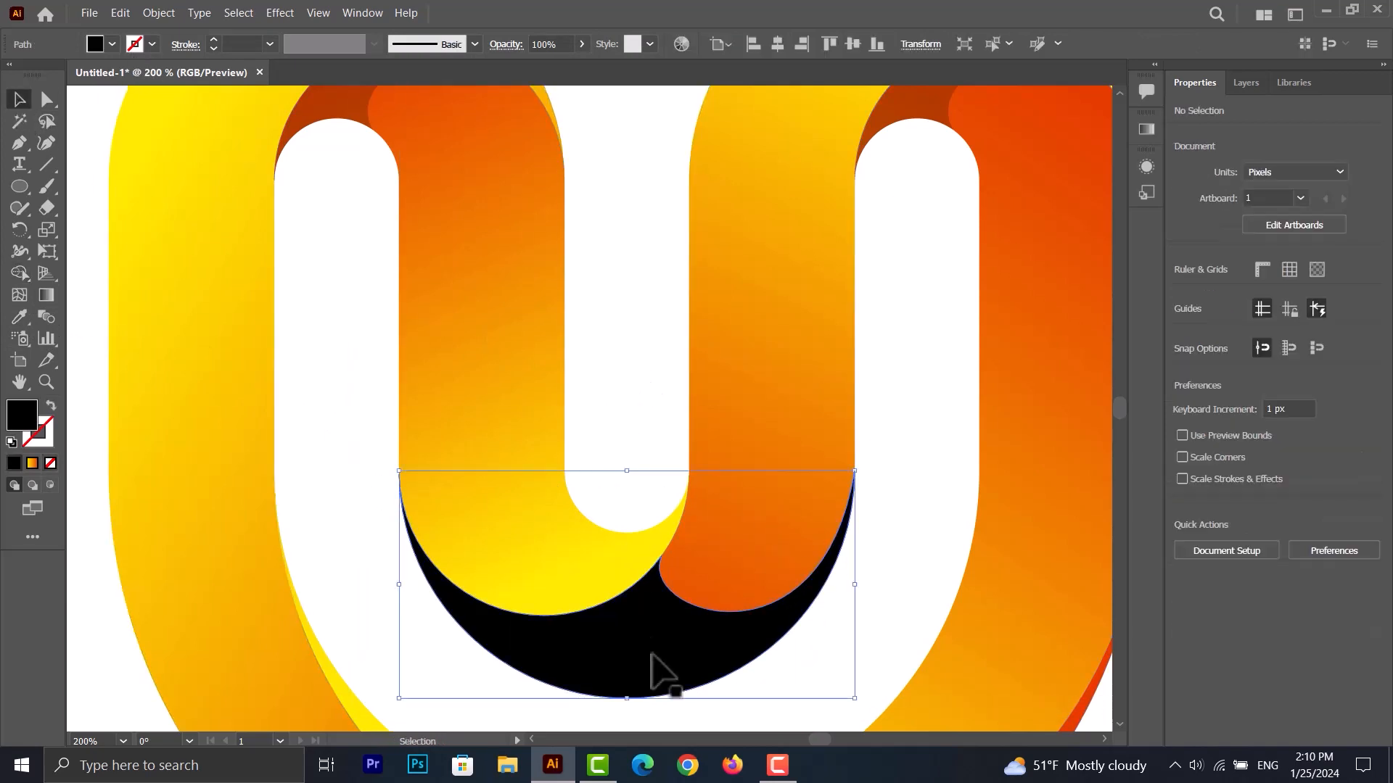
left_click(46, 99)
left_click(854, 482)
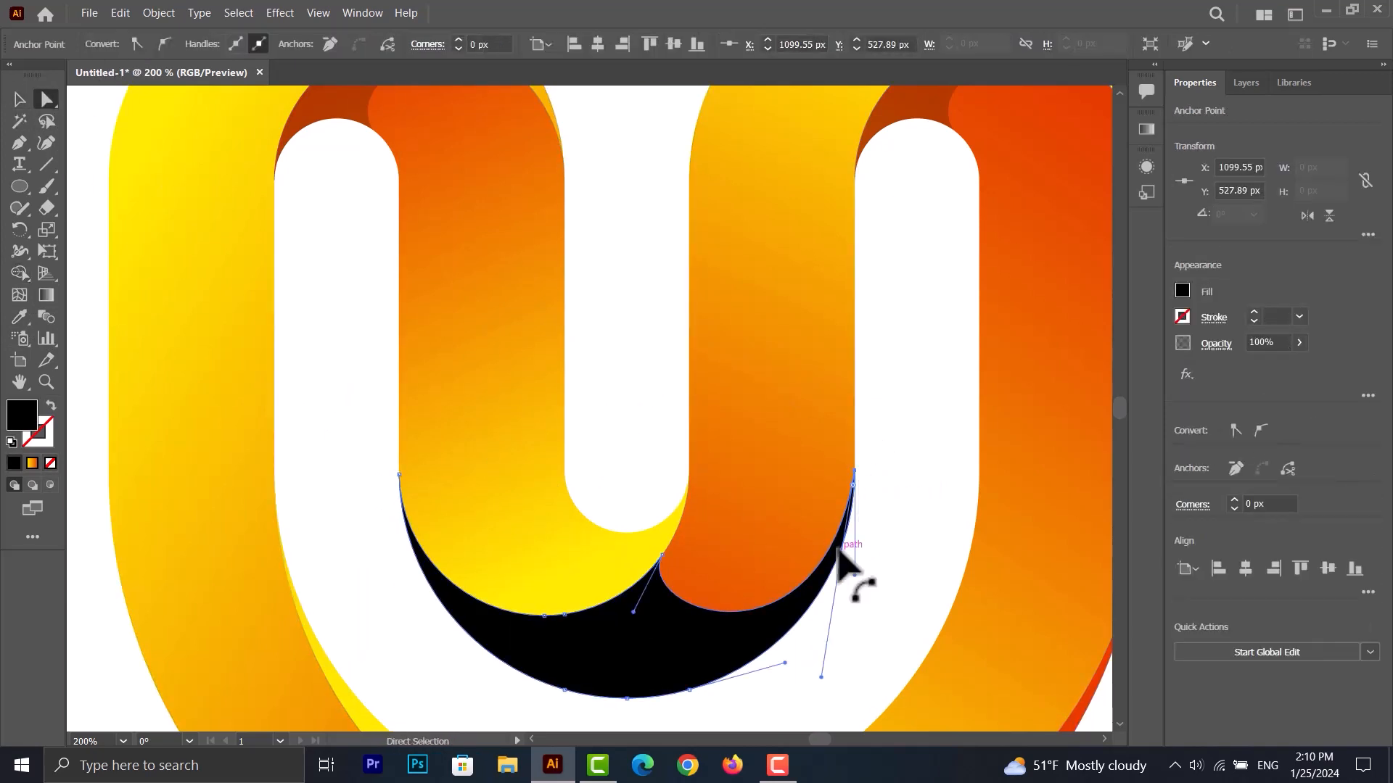
left_click_drag(820, 677, 798, 703)
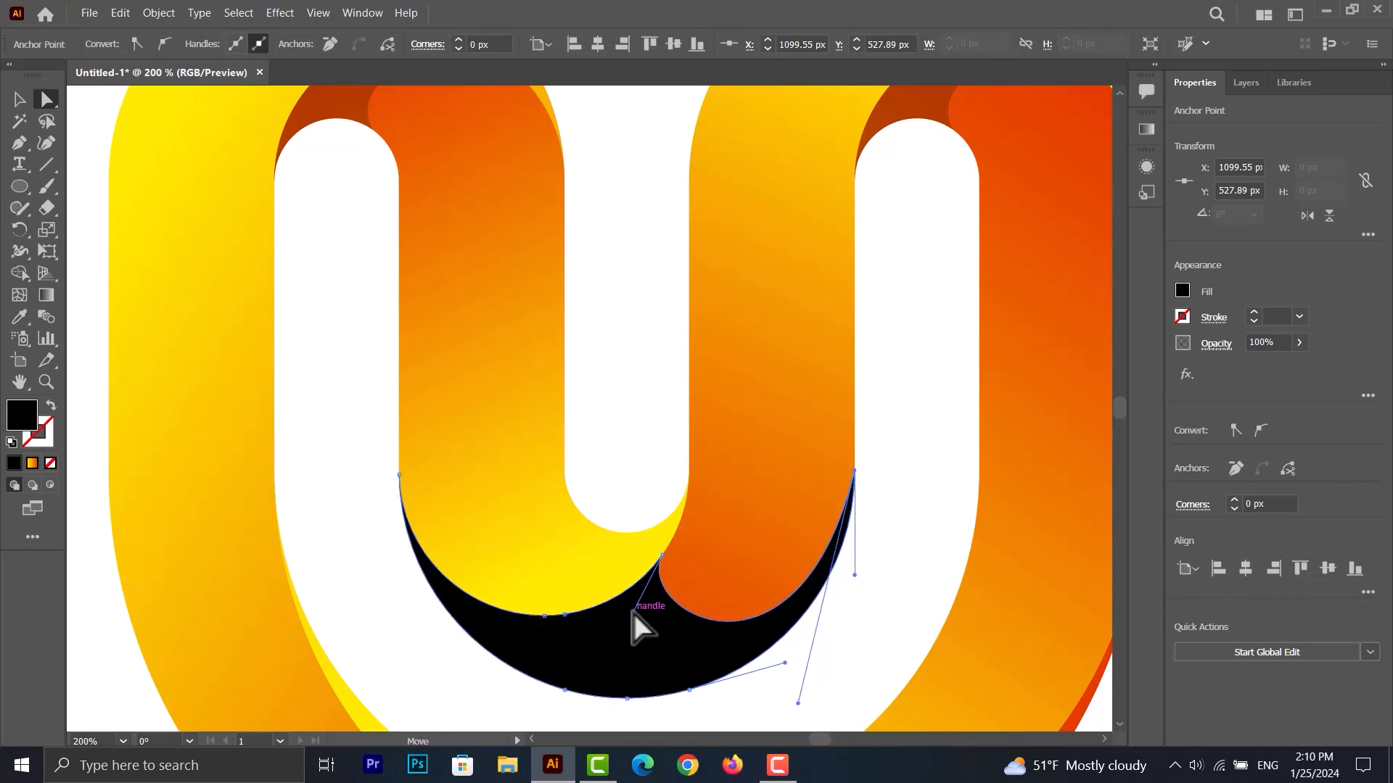
mouse_move(633, 611)
left_mouse_down()
mouse_move(626, 592)
mouse_move(600, 633)
mouse_move(619, 611)
left_mouse_up()
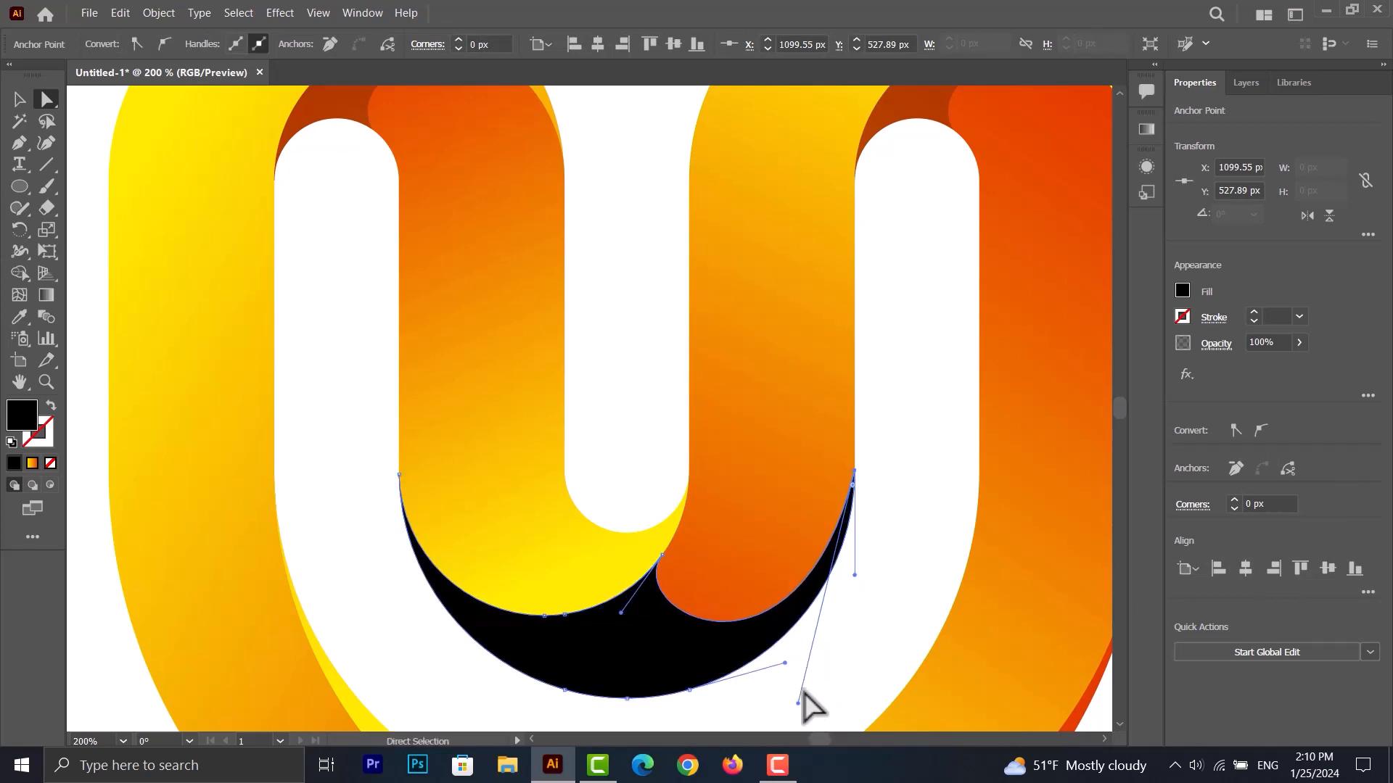
left_click_drag(798, 703, 820, 666)
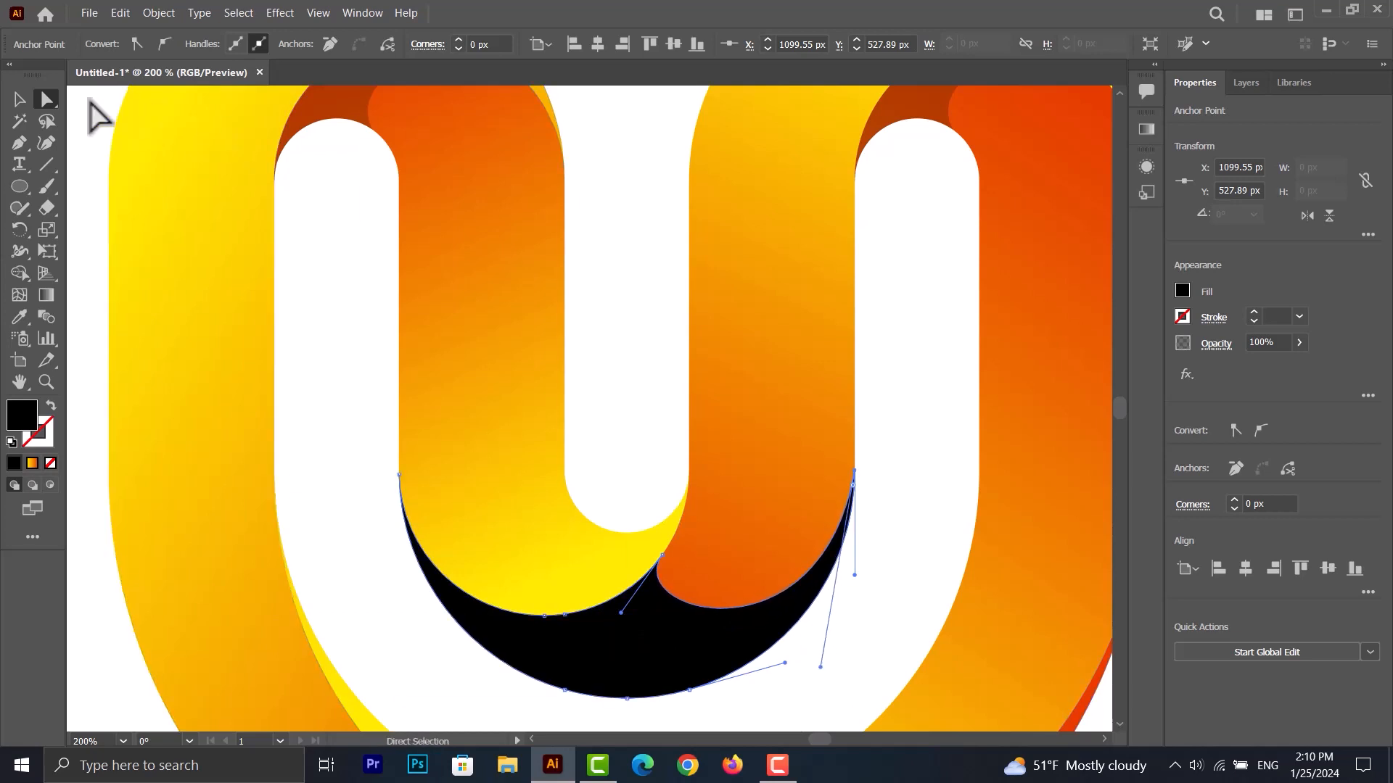
Set the inner bottom shadow's opacity to 16% and deselect it
left_click(19, 100)
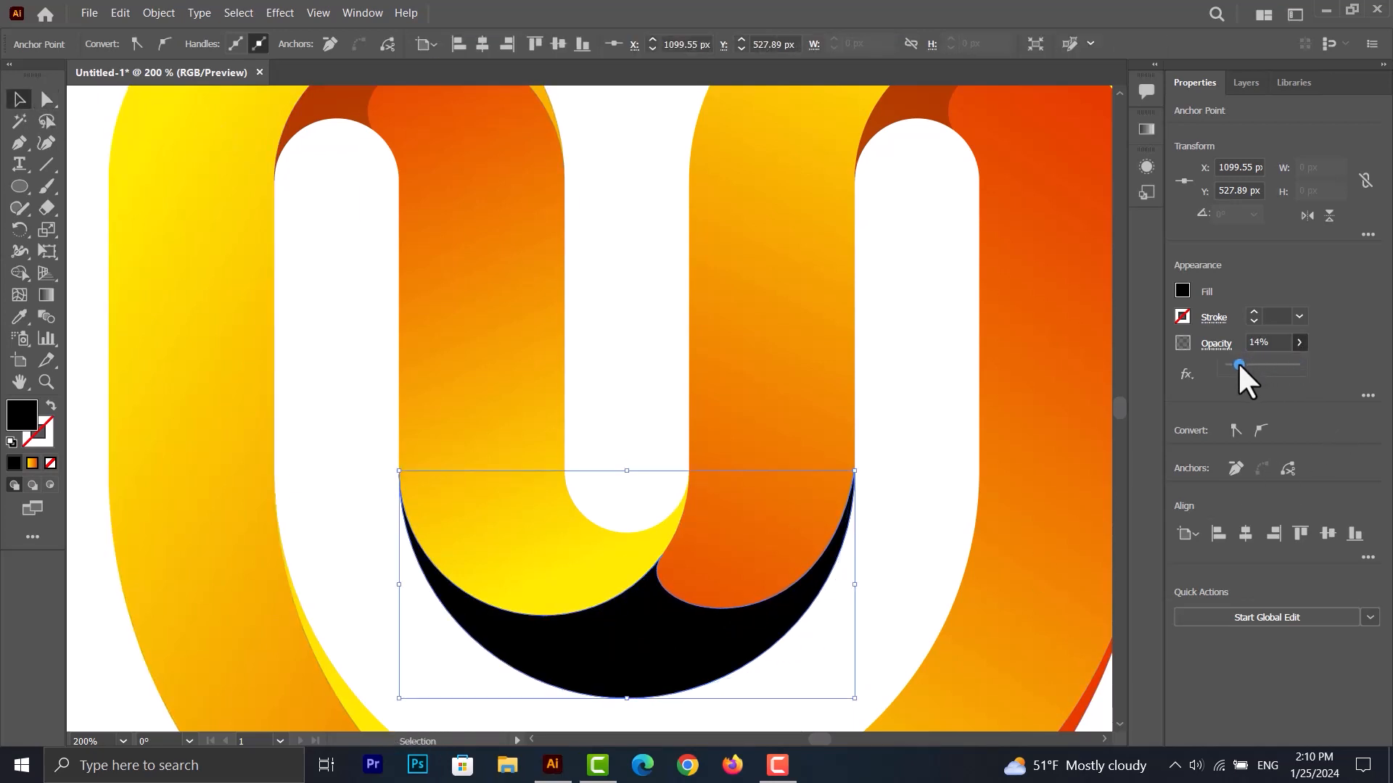
left_click_drag(1239, 367, 1238, 363)
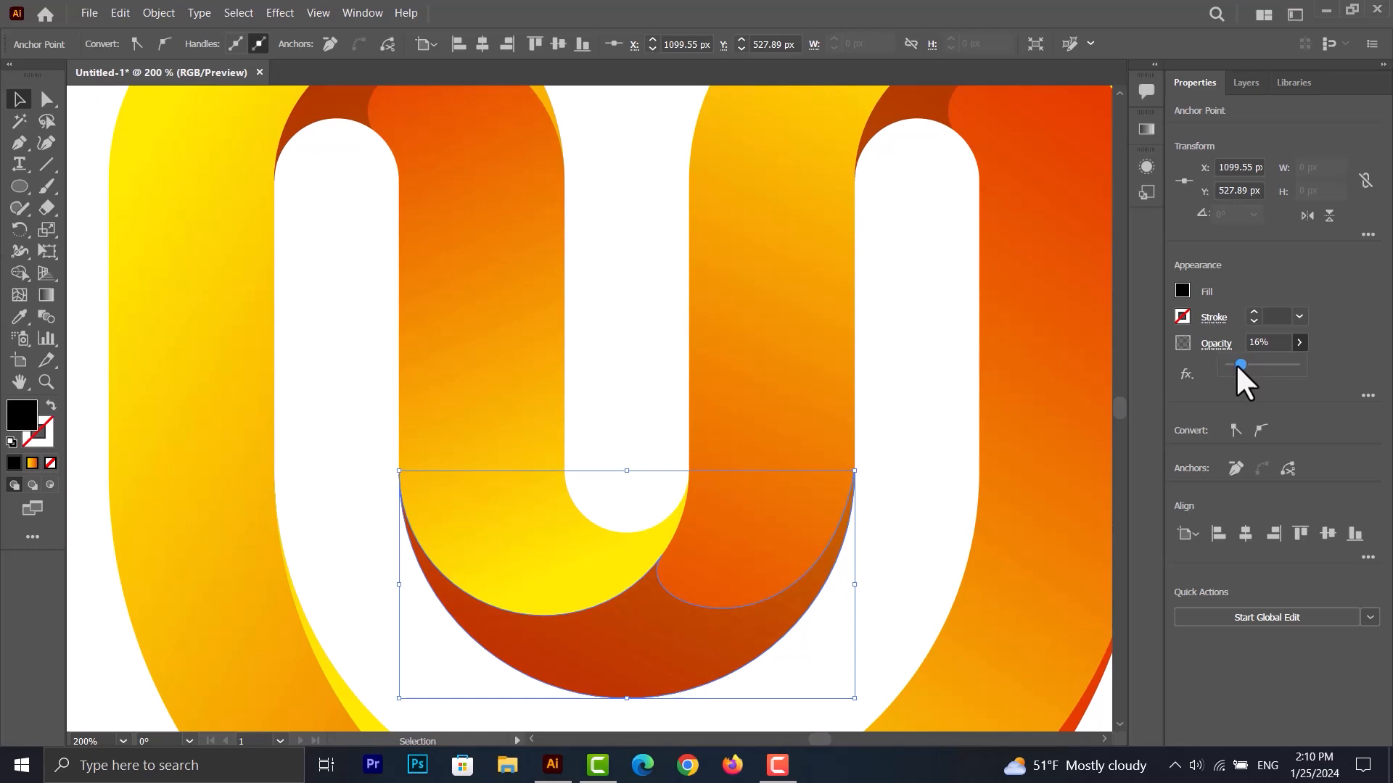
left_click(927, 379)
Set the fill color to black with no artwork selected, ready for drawing a shadow on the outer bottom band
key("ctrl+0")
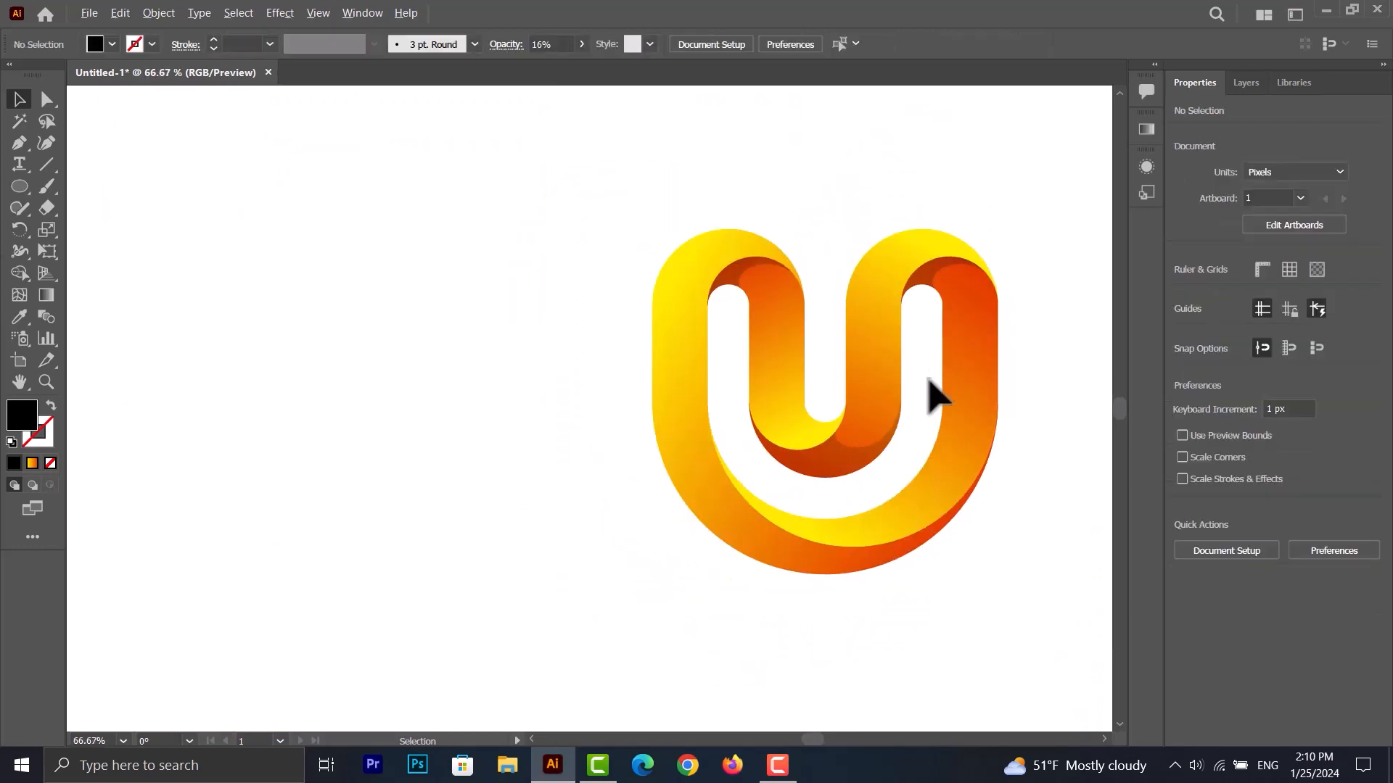
key("ctrl+plus")
scroll(820, 616, "up", 1)
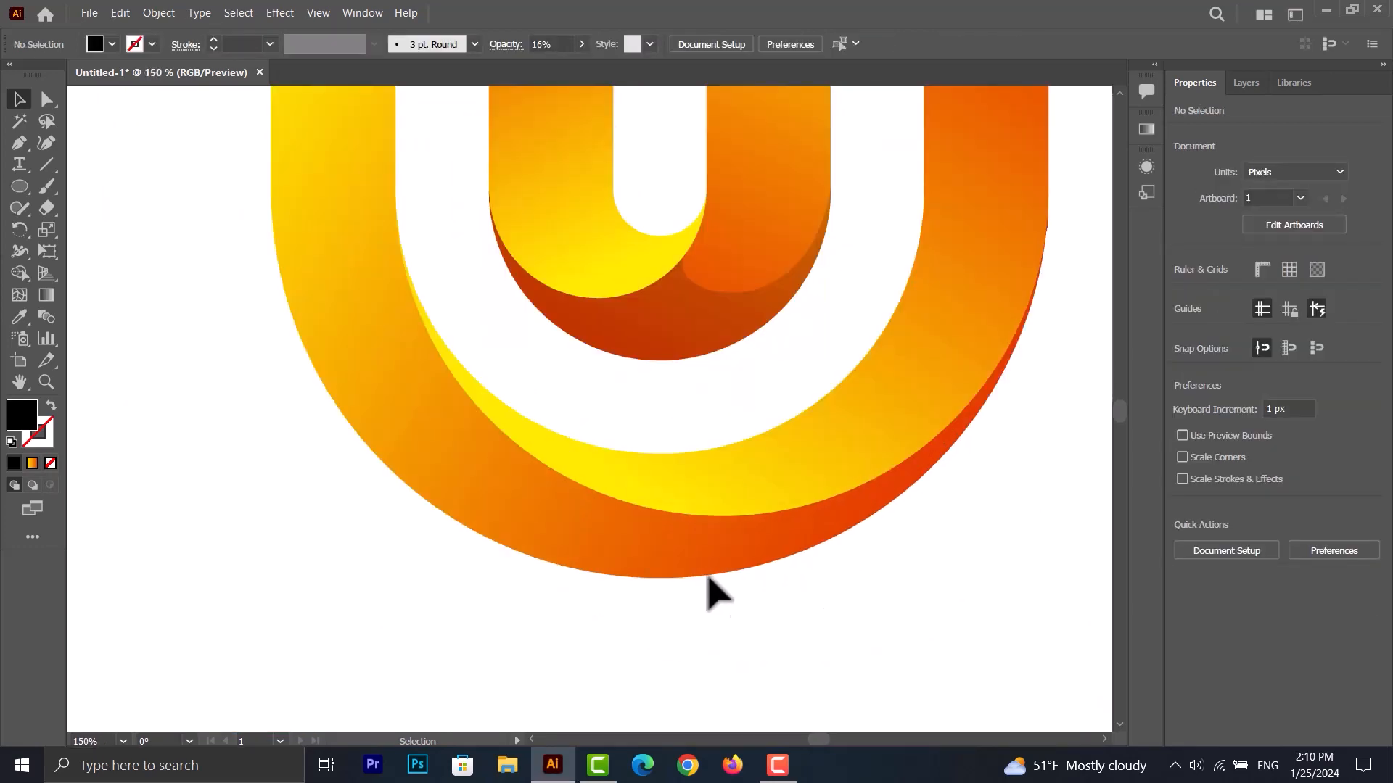
left_click(530, 549)
left_click(20, 145)
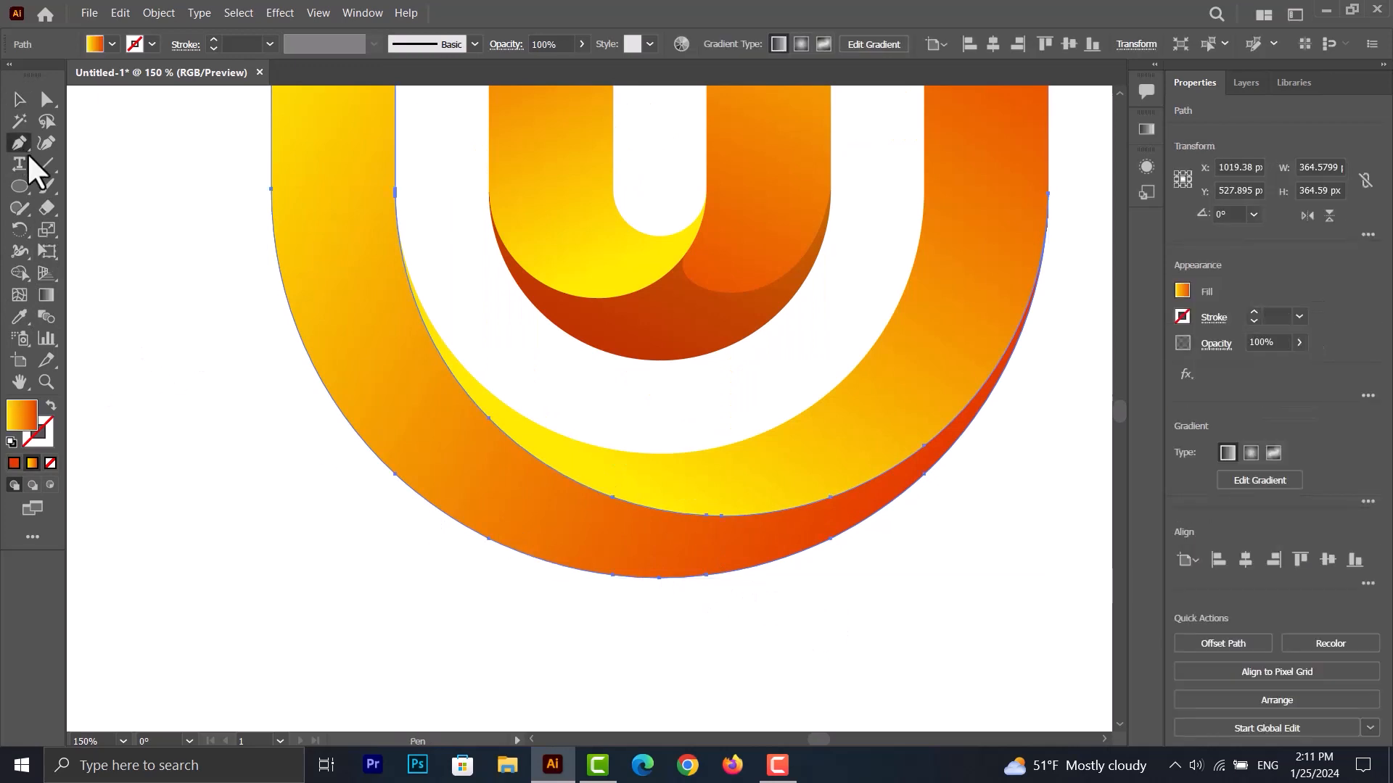
left_click(20, 100)
left_click(155, 258)
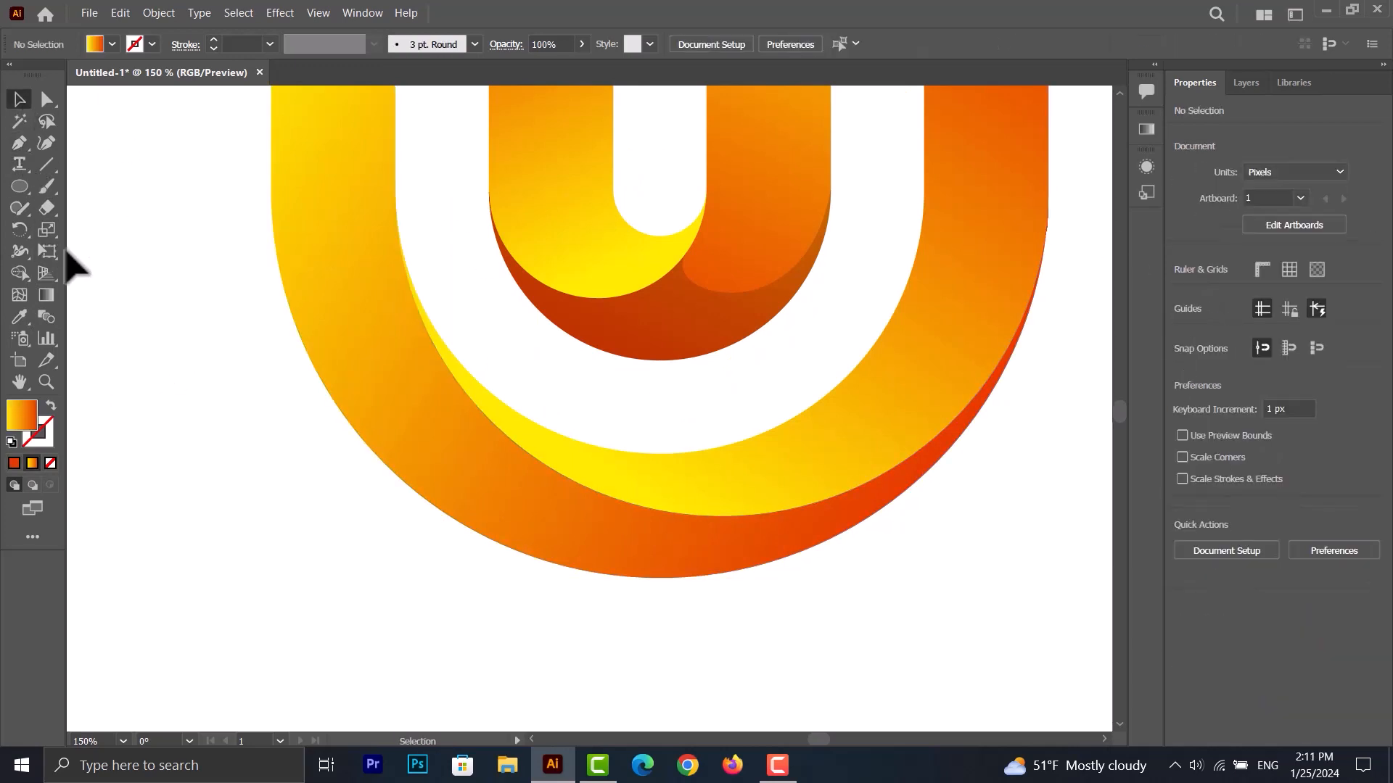
left_click(1181, 290)
left_click(1021, 355)
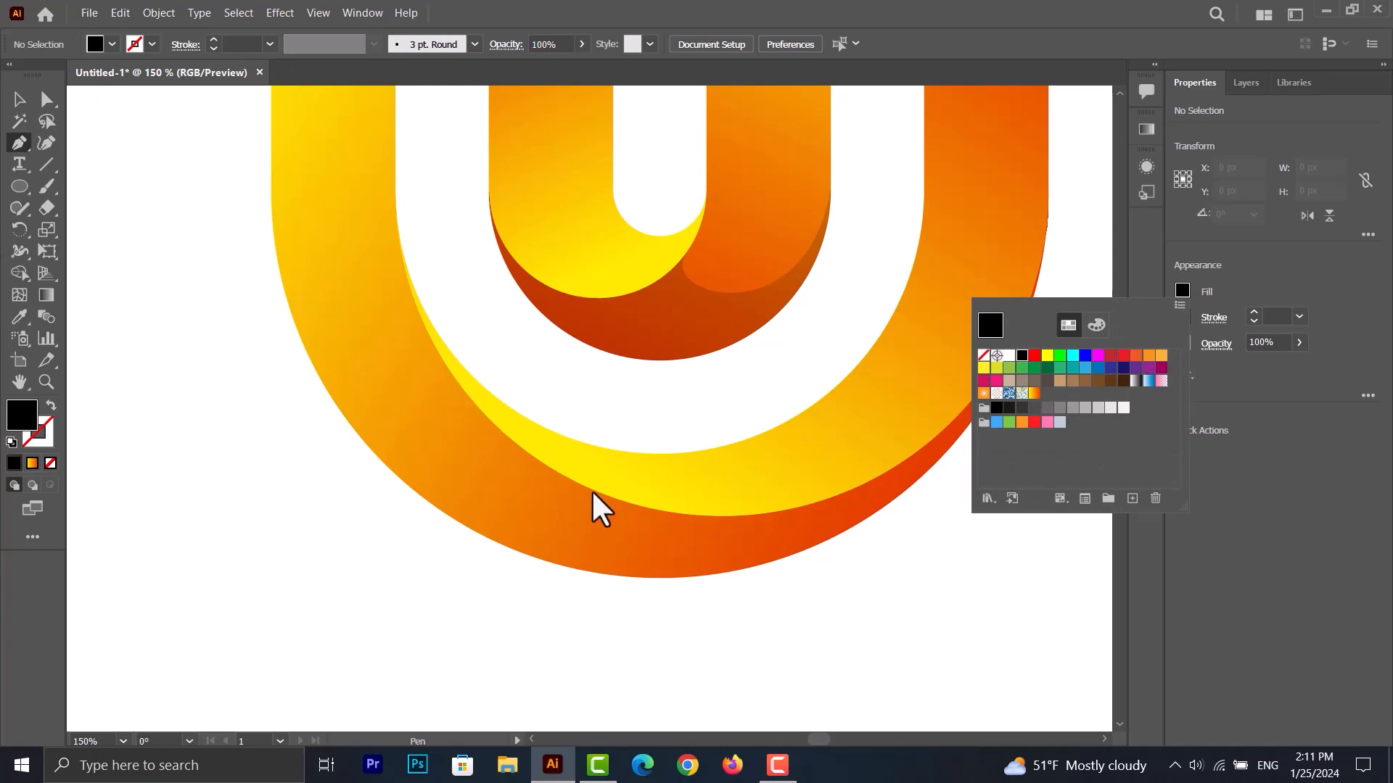
Draw a curved Pen edge across the outer bottom band, from the yellow fold's lower edge to the band's outer edge
left_click(546, 465)
left_click_drag(718, 618, 740, 688)
key("ctrl+z")
left_click_drag(718, 573, 799, 566)
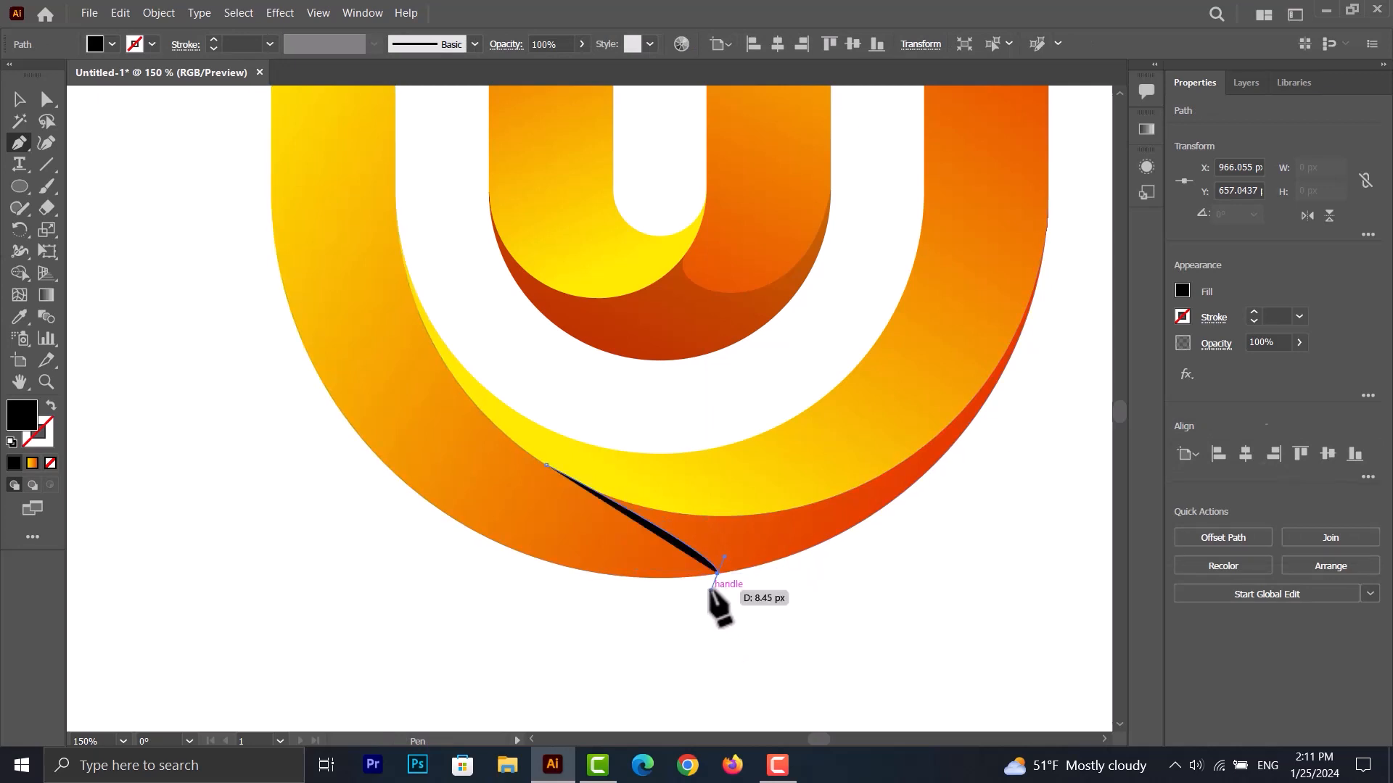
key("ctrl+z")
left_click_drag(625, 577, 583, 601)
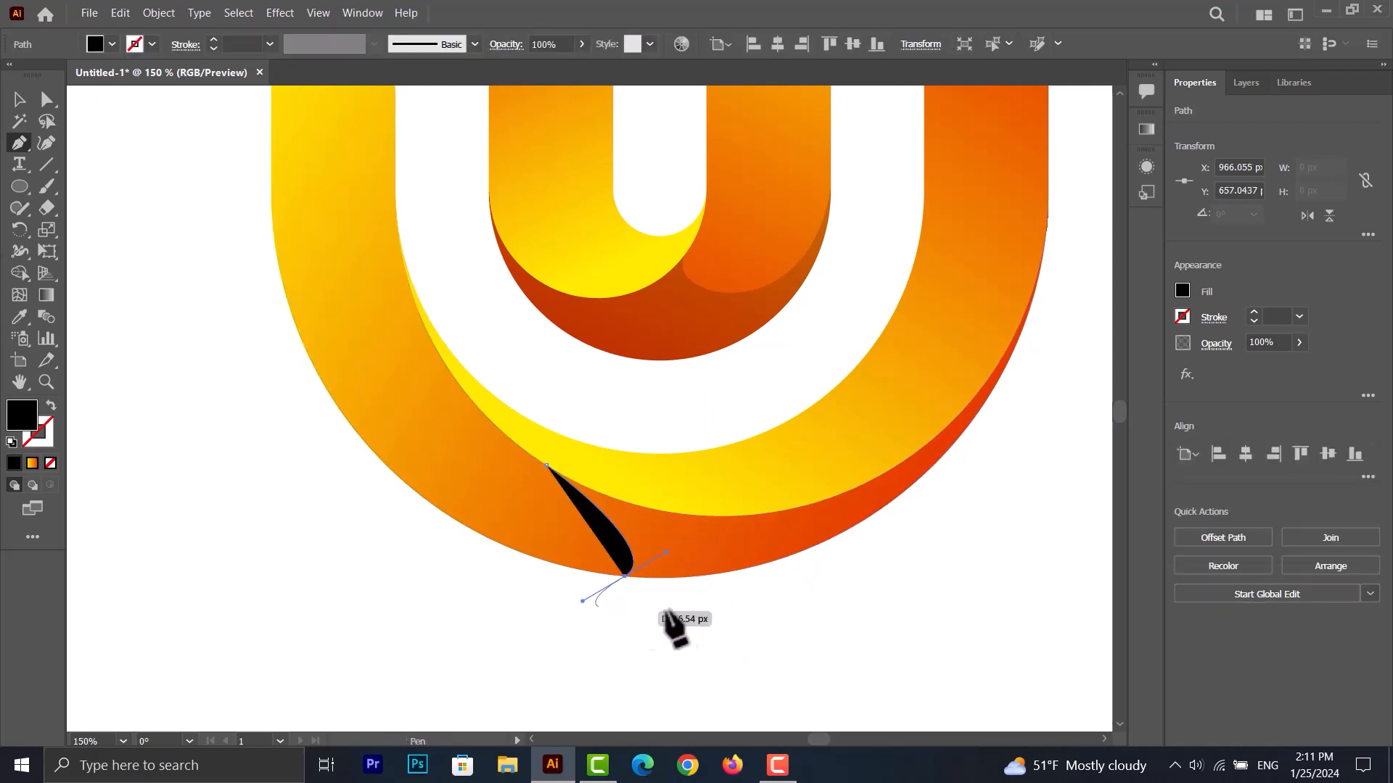
Close the black Pen shape so it encloses the lower right stretch of the outer band
left_click(947, 585)
left_click(1062, 355)
left_click(1086, 156)
left_click(1010, 165)
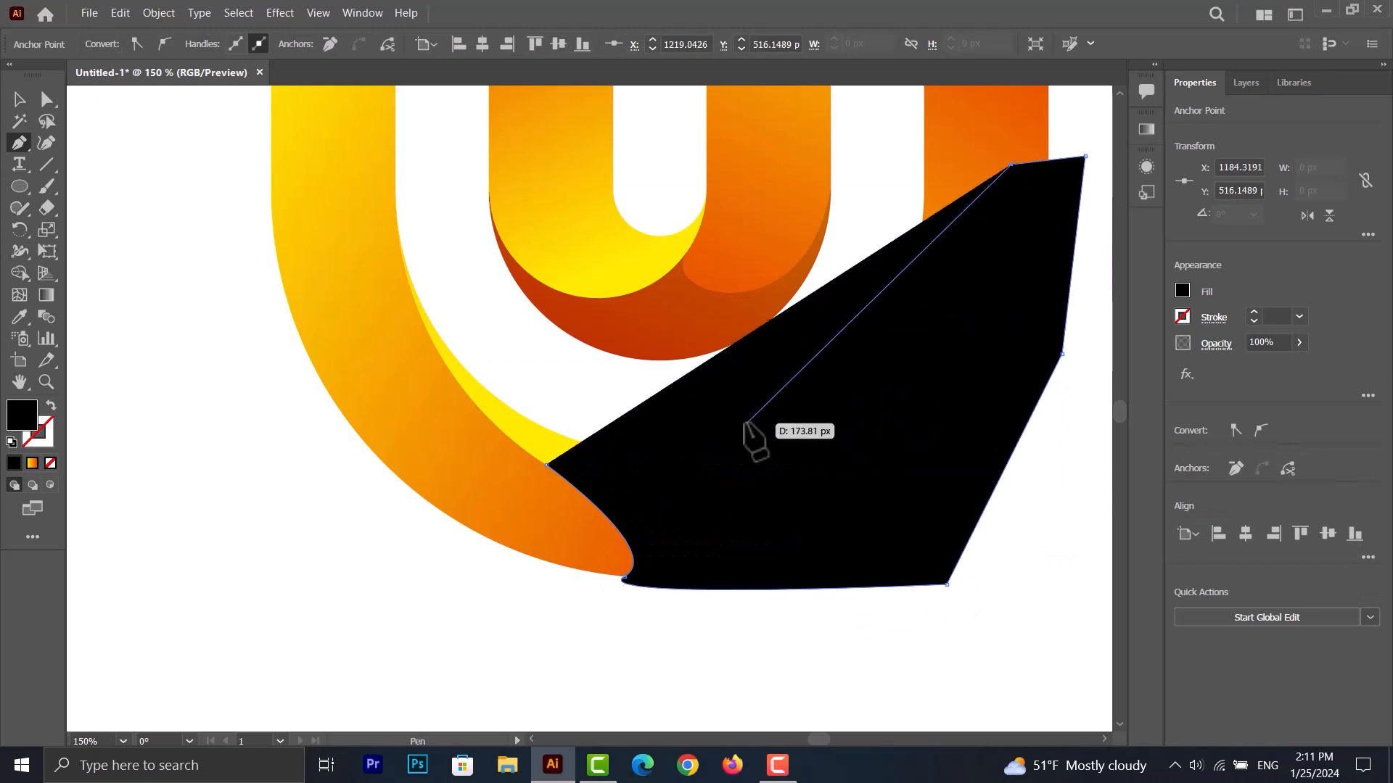
left_click(748, 425)
left_click(547, 464)
Trim the black shape to the outer bottom band with Shape Builder and set the resulting shadow's opacity to 12%
left_click(19, 99)
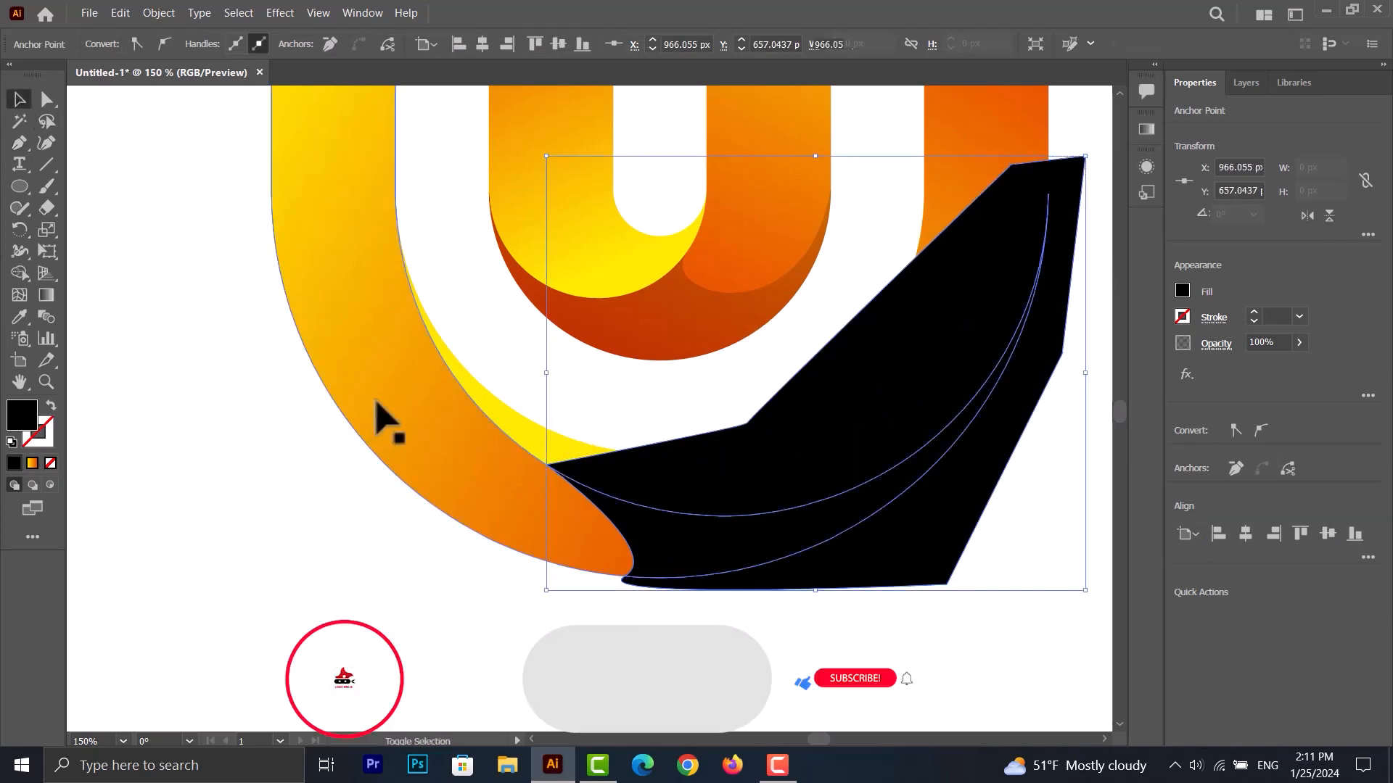
left_click(376, 401, "shift")
left_click(22, 274)
left_click(820, 399, "alt")
left_click(19, 100)
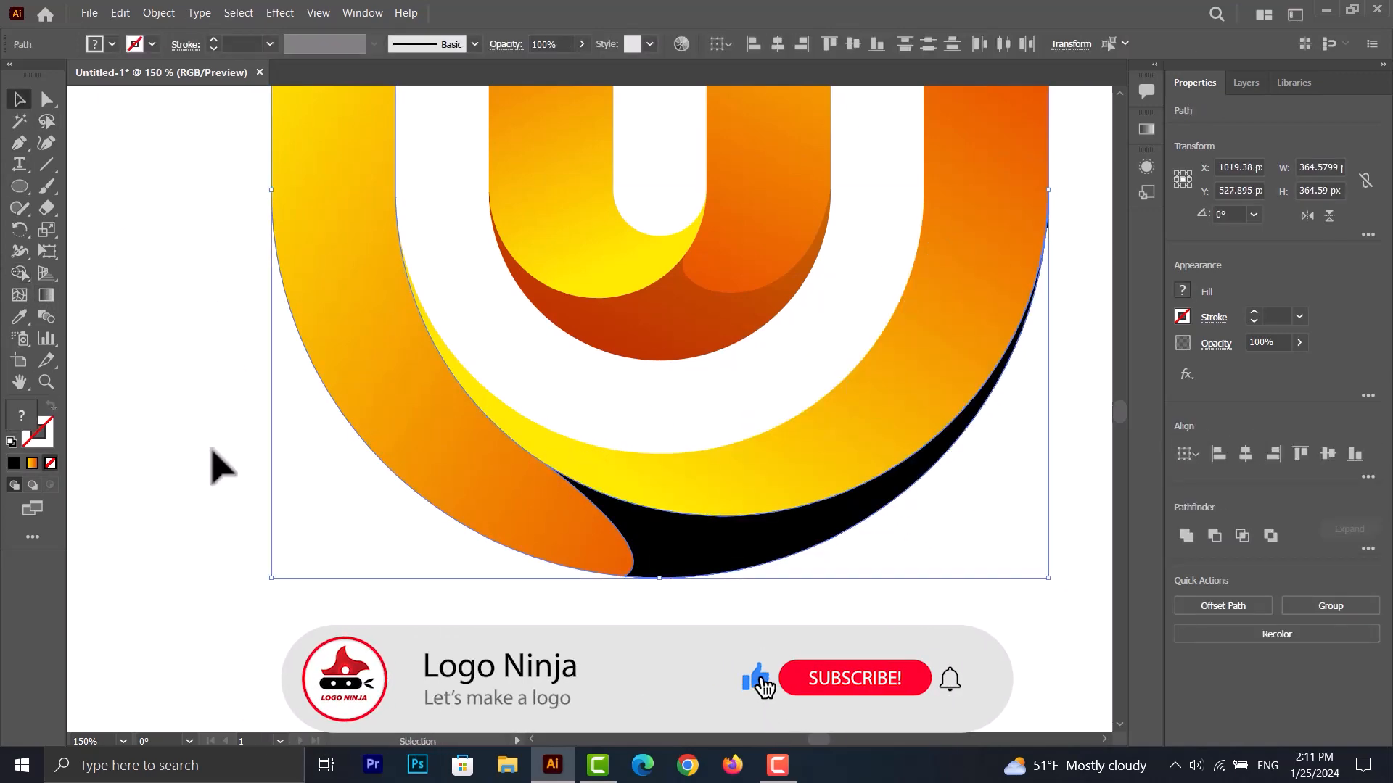
left_click(678, 569)
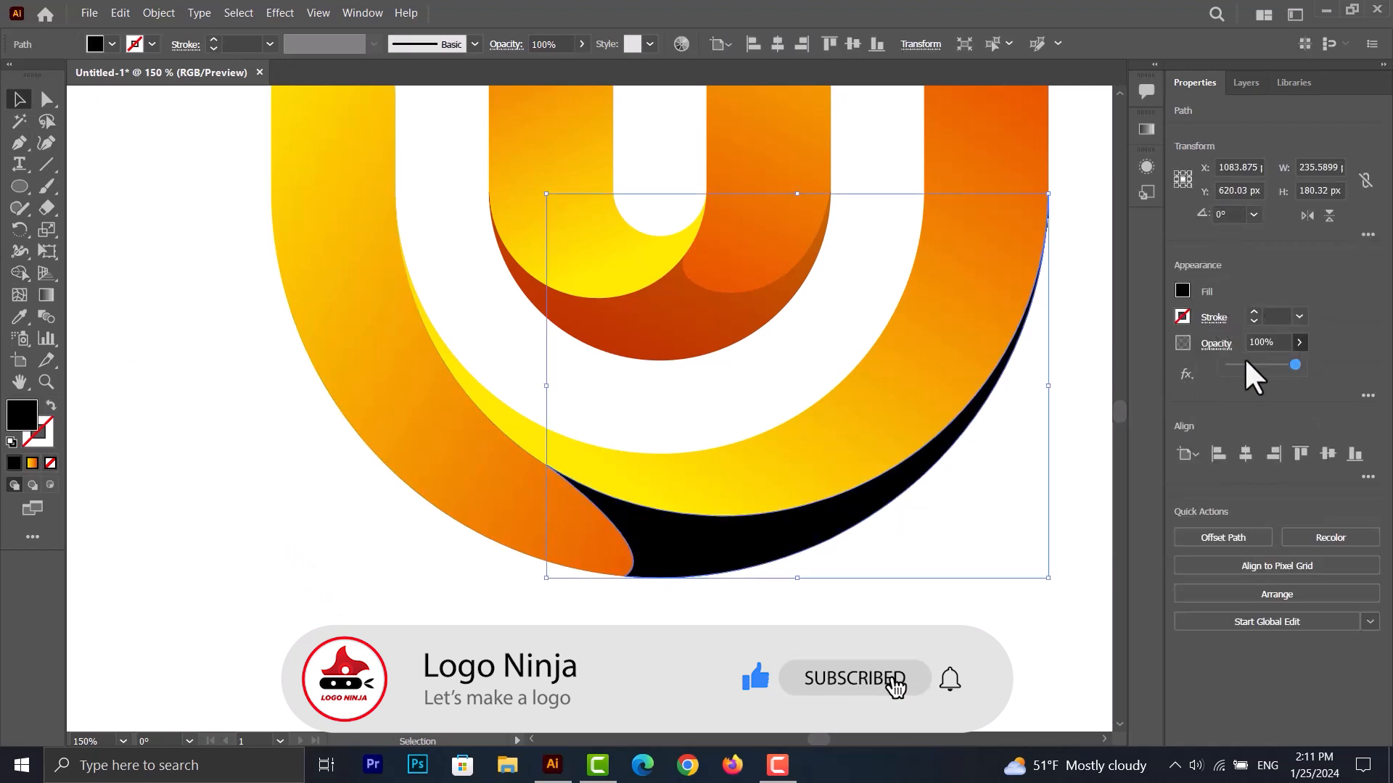
left_click(1235, 363)
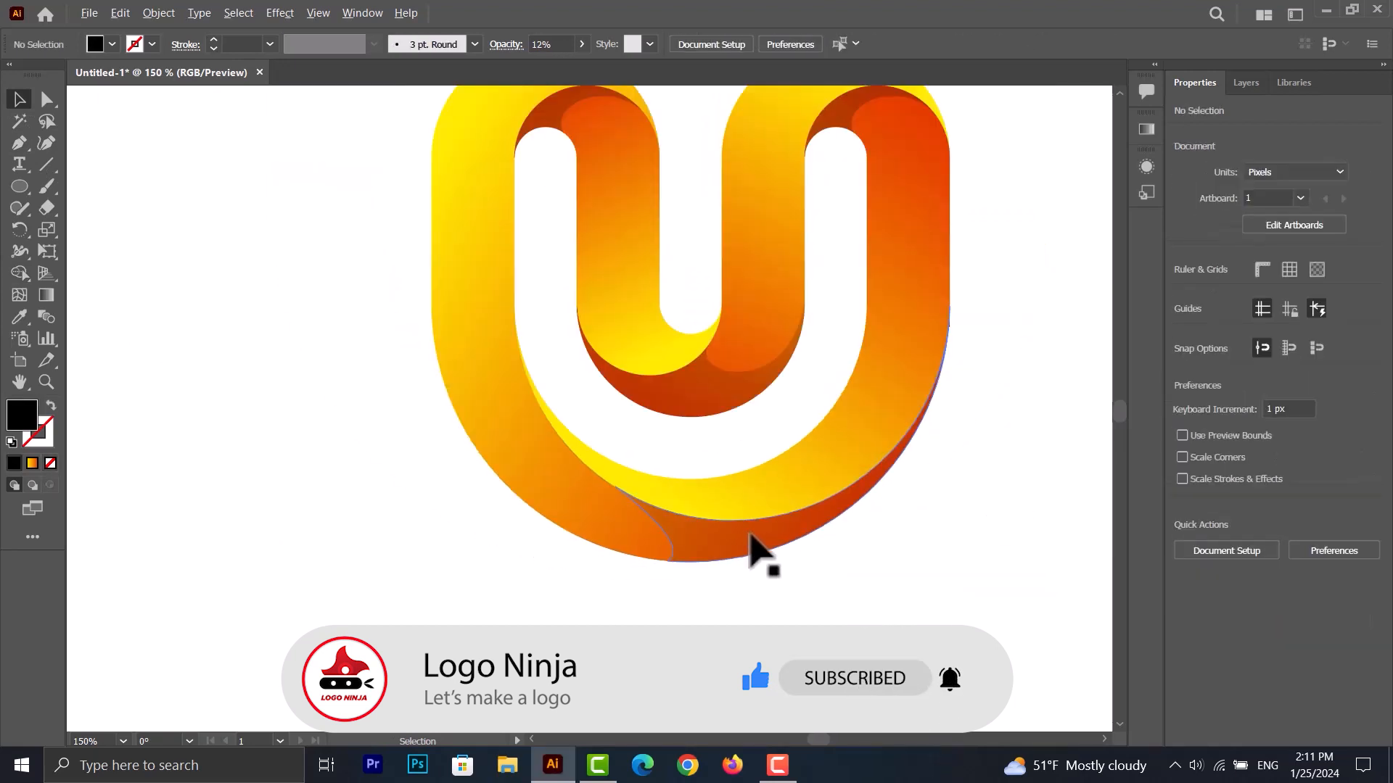
Select the complete U logo and move it to the horizontal center of the artboard
scroll(755, 551, "down", 2)
scroll(667, 373, "up", 1)
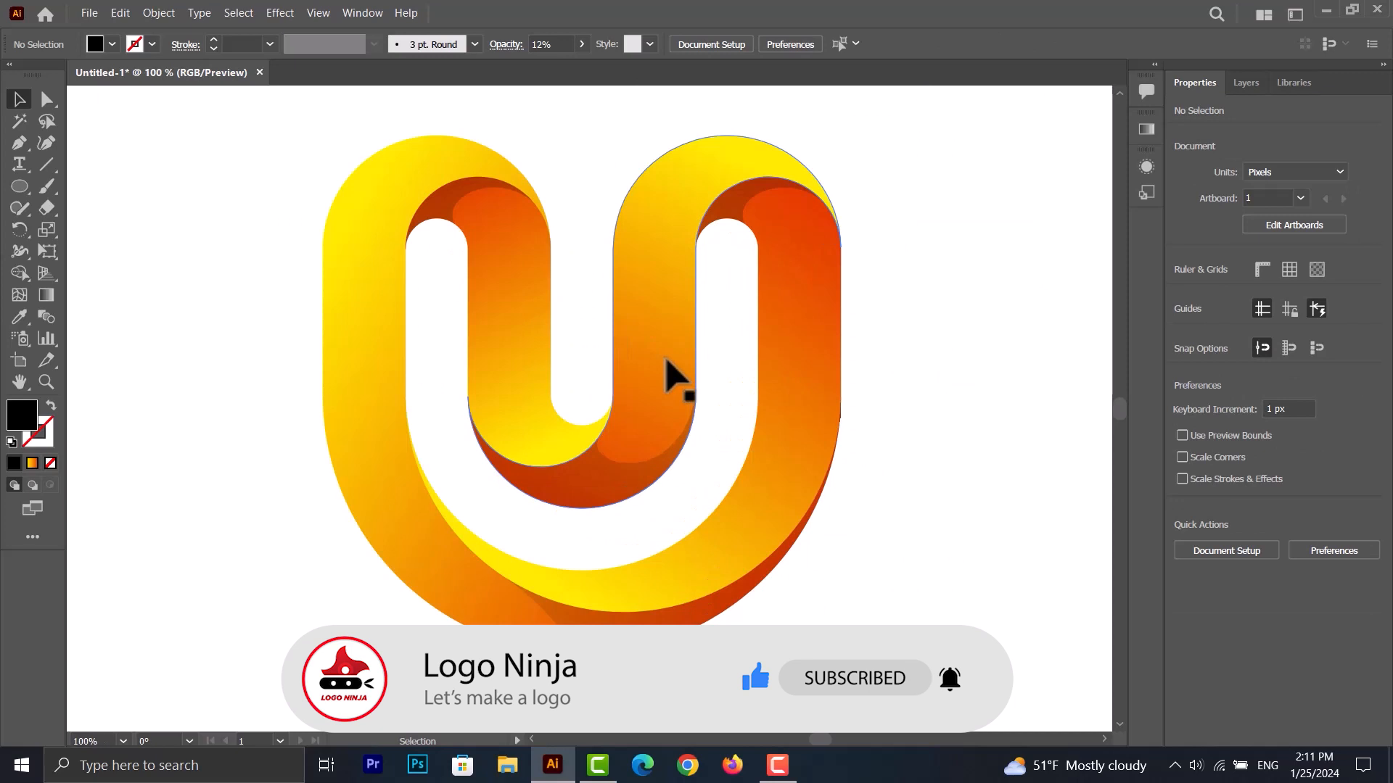
scroll(791, 445, "down", 1)
left_click_drag(905, 196, 355, 624)
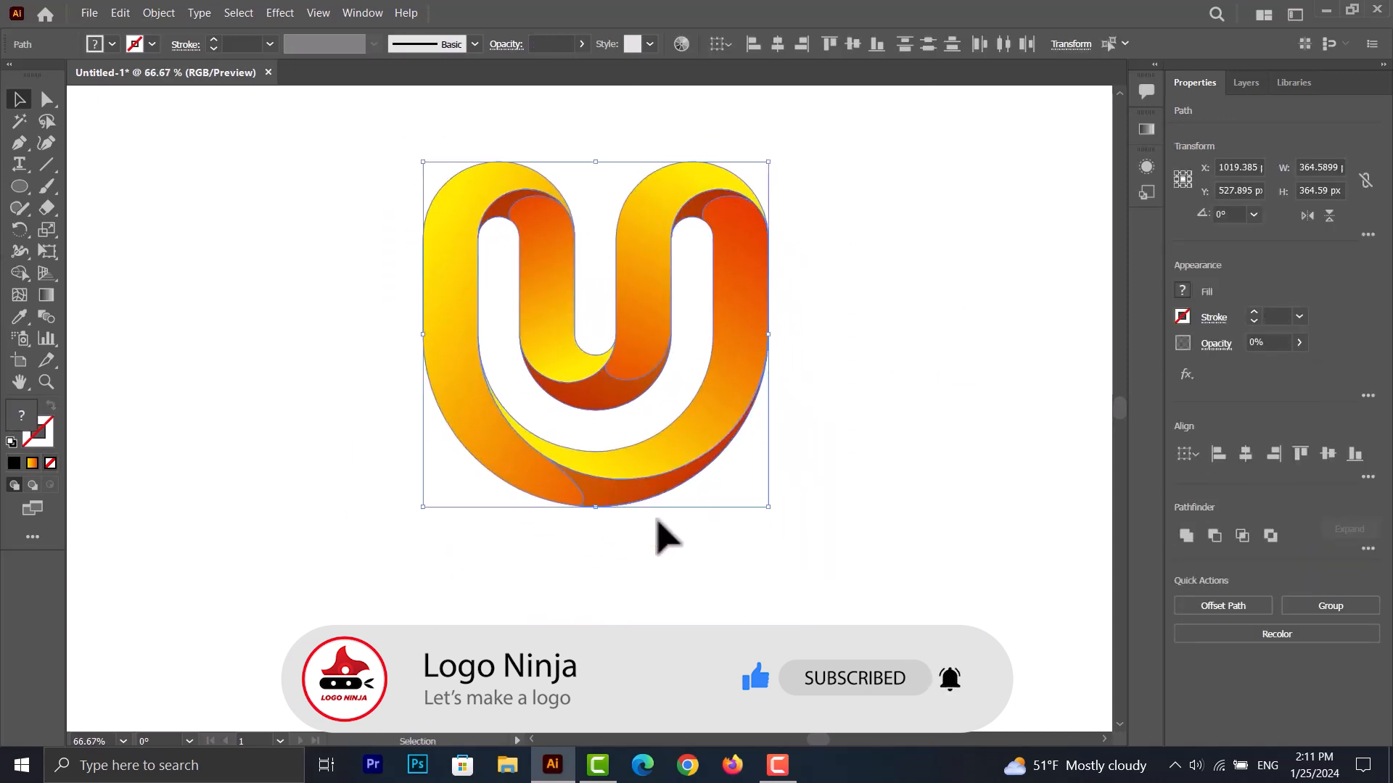
left_click(203, 345)
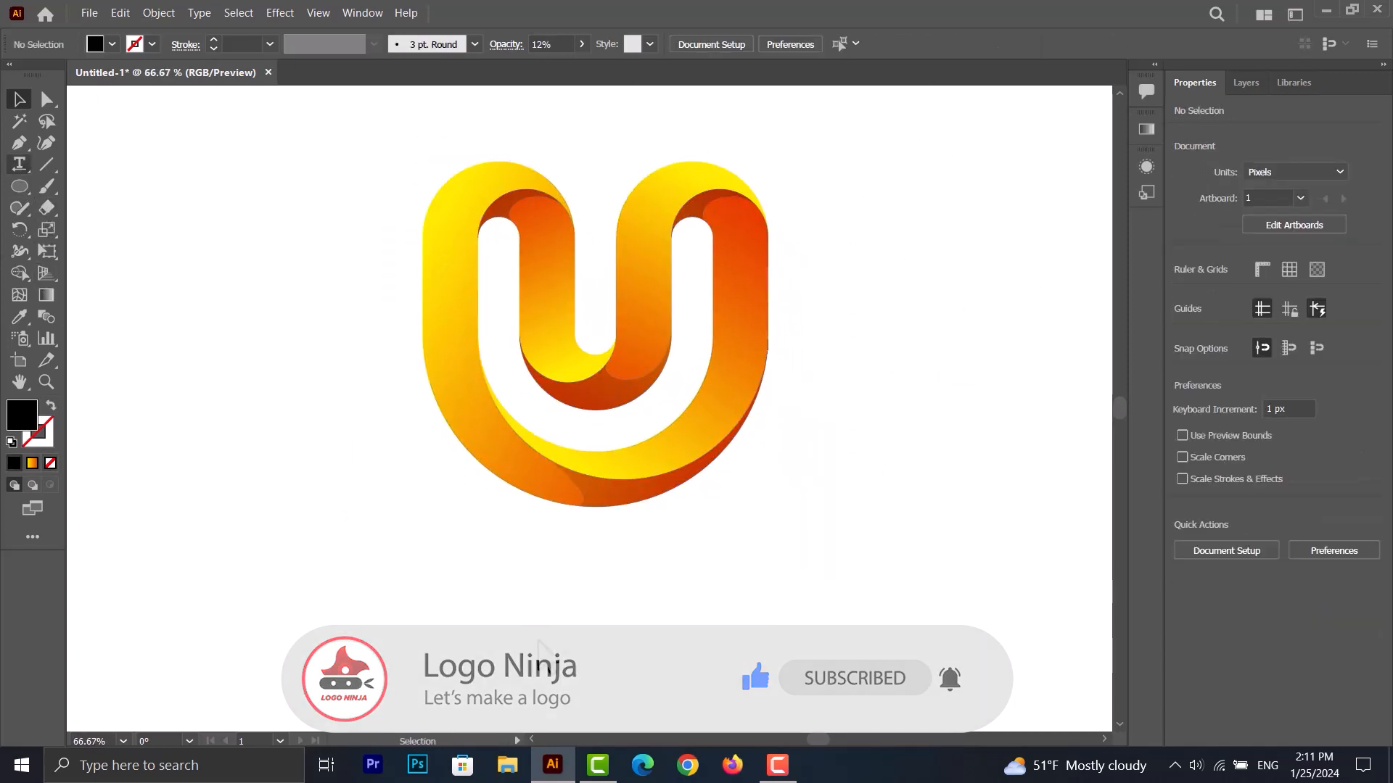
Add the text BrandName below the logo and set its font to Gotham-Black
left_click(521, 602)
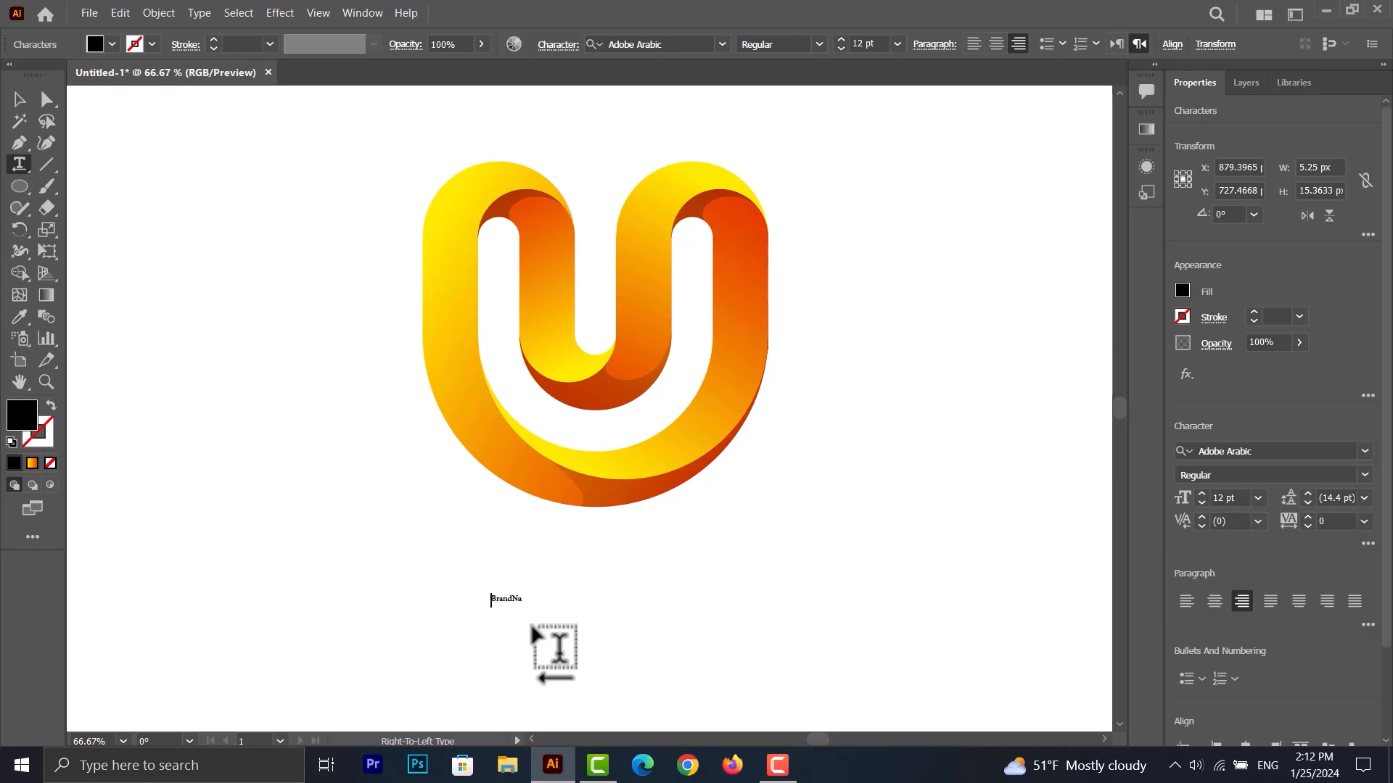
key("ctrl+a")
left_click(1367, 448)
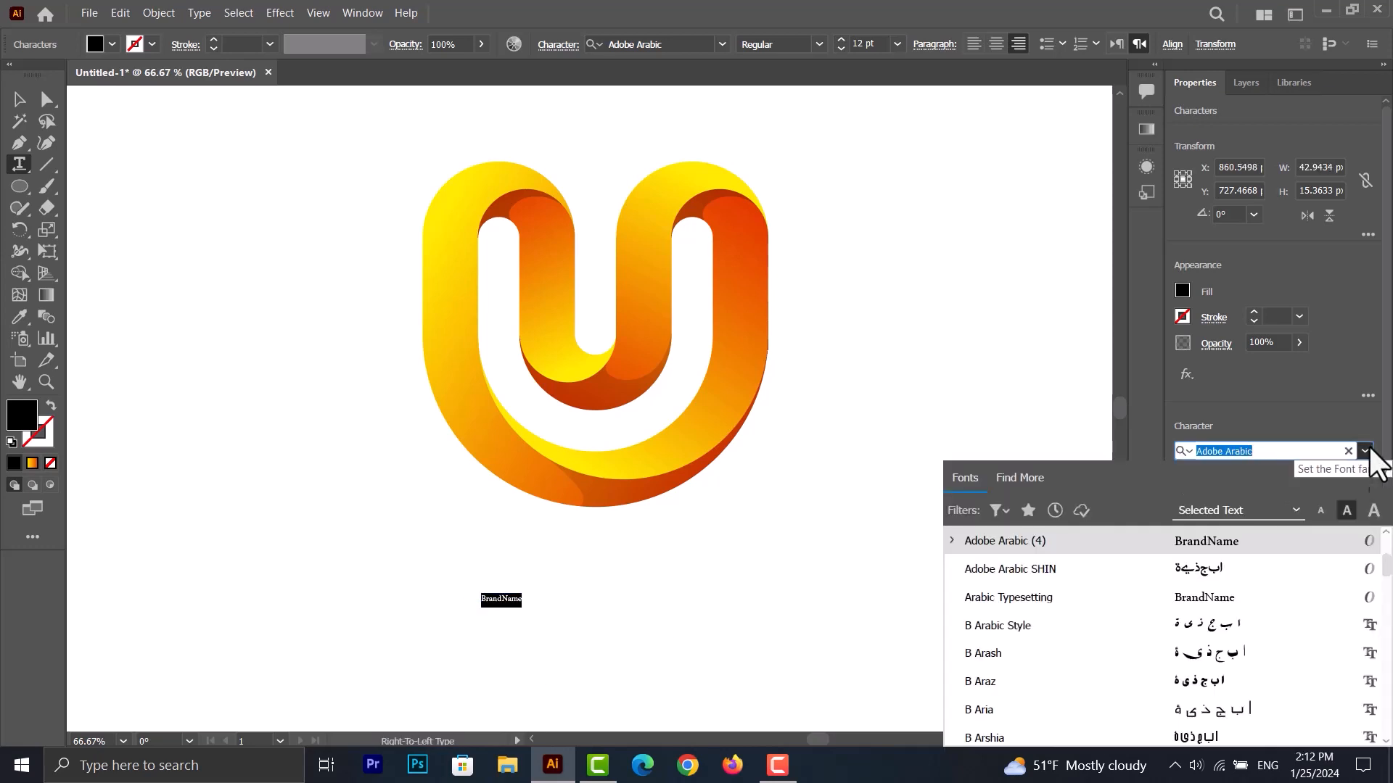
scroll(1385, 580, "up", 2)
scroll(1386, 580, "up", 5)
left_click(1255, 601)
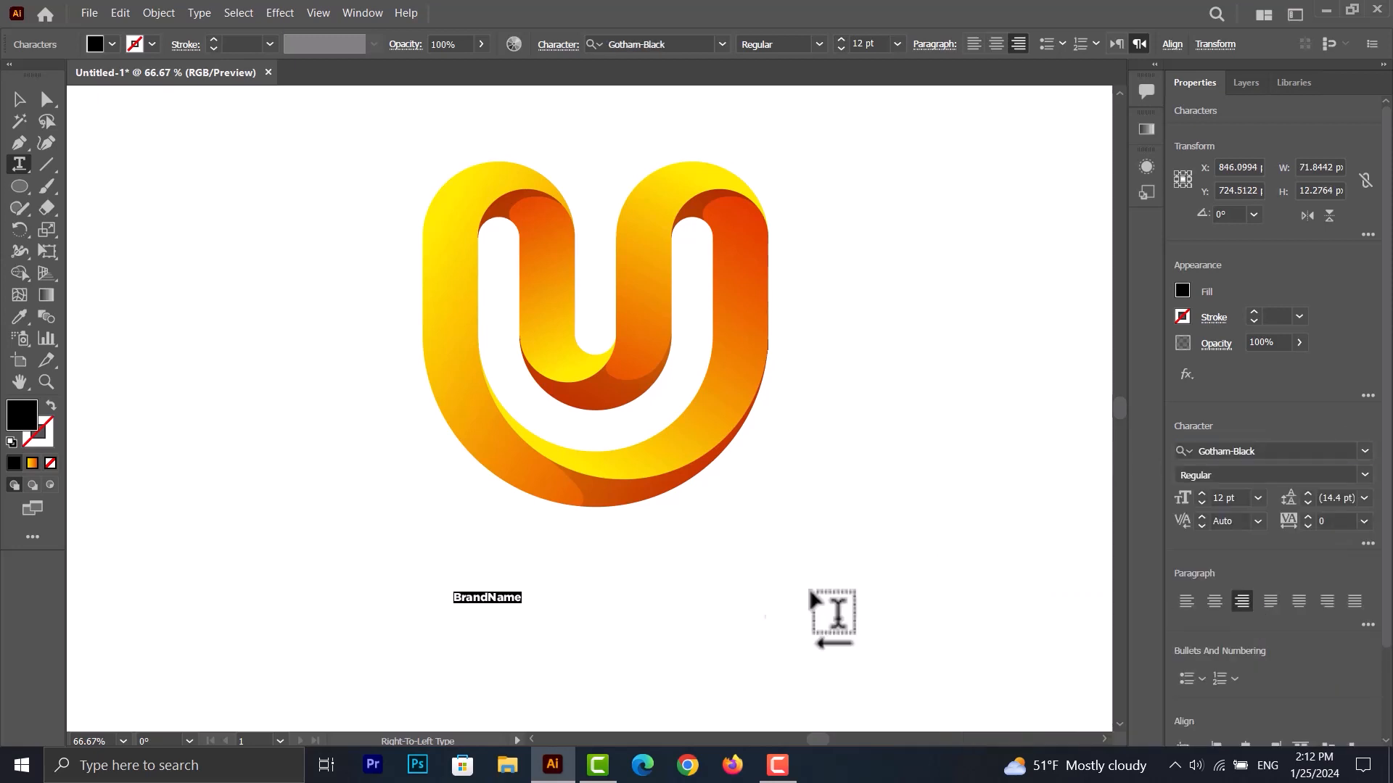
Enlarge the BrandName text until it is wider than the logo and place it beneath the logo
left_click(20, 101)
left_click_drag(522, 603, 911, 715)
left_click_drag(819, 643, 879, 631)
left_click_drag(689, 602, 671, 624)
Group all the shapes of the U logo
left_click_drag(834, 127, 494, 363)
right_click(493, 363)
left_click(525, 515)
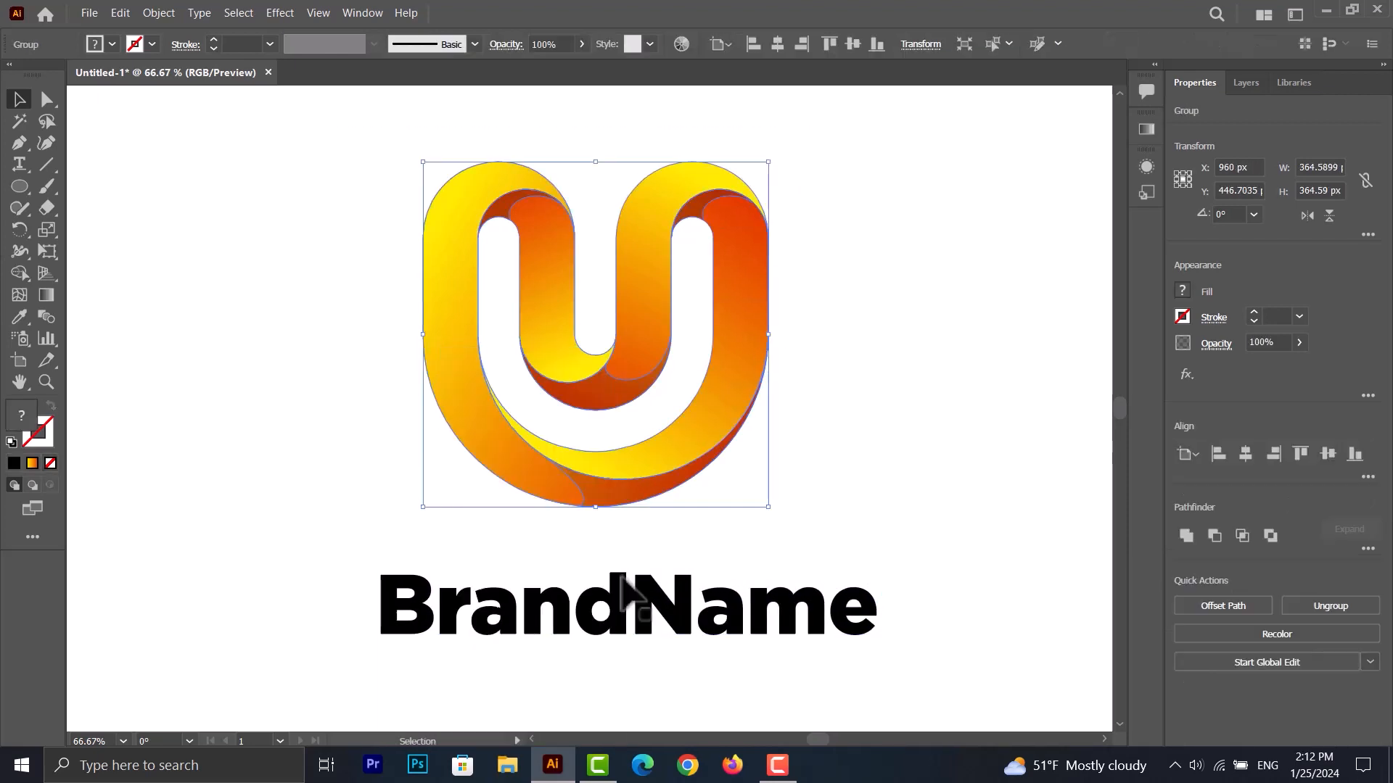
Add the text TAGLINE beneath BrandName and set its font to Gotham Light
left_click(19, 163)
left_click(595, 682)
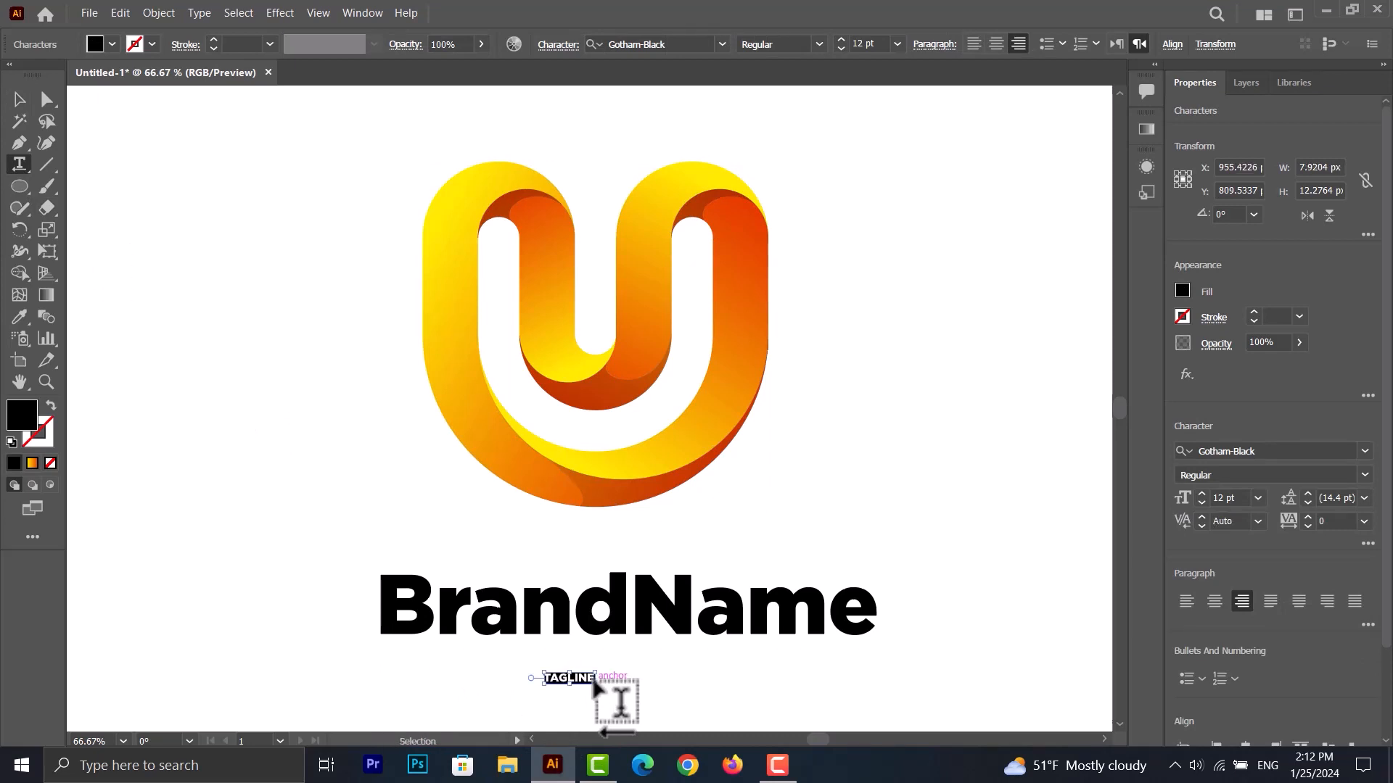
left_click(1363, 449)
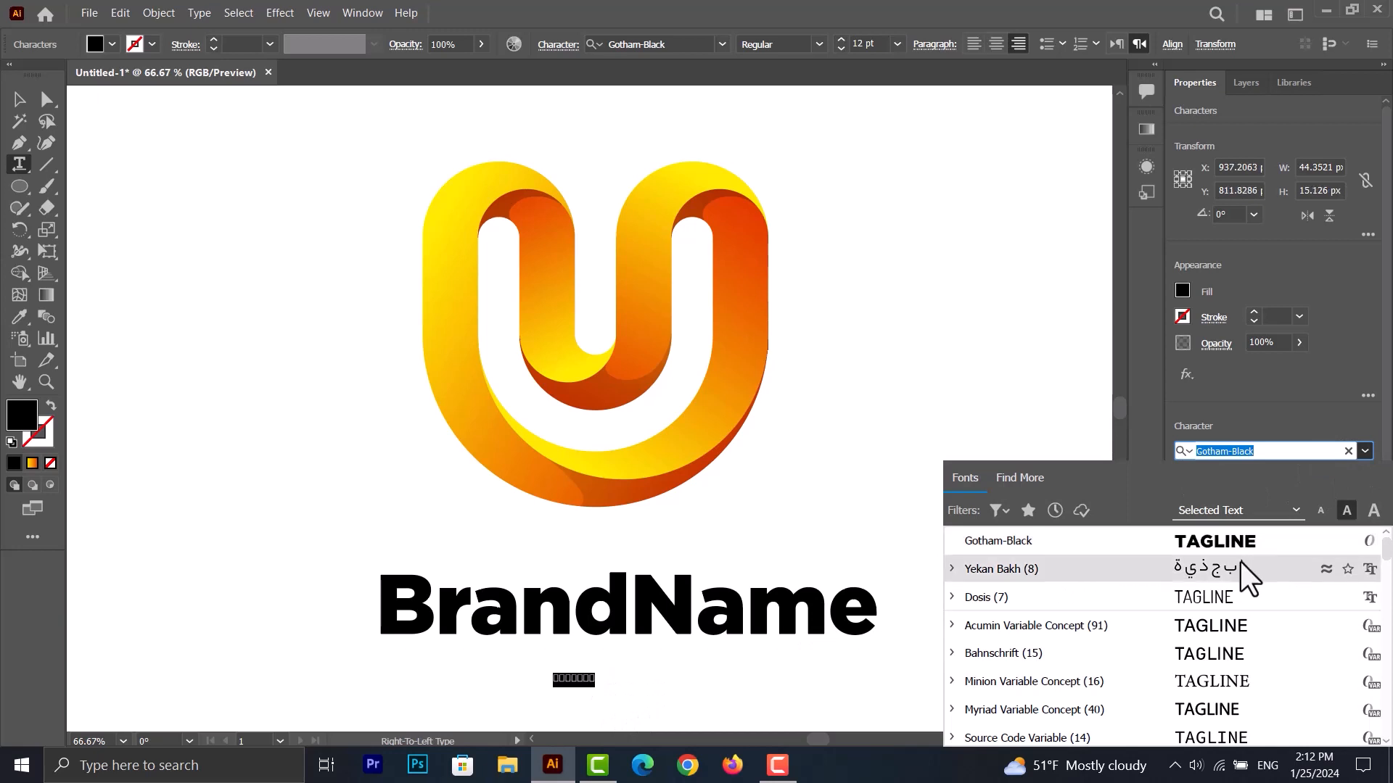
key("Escape")
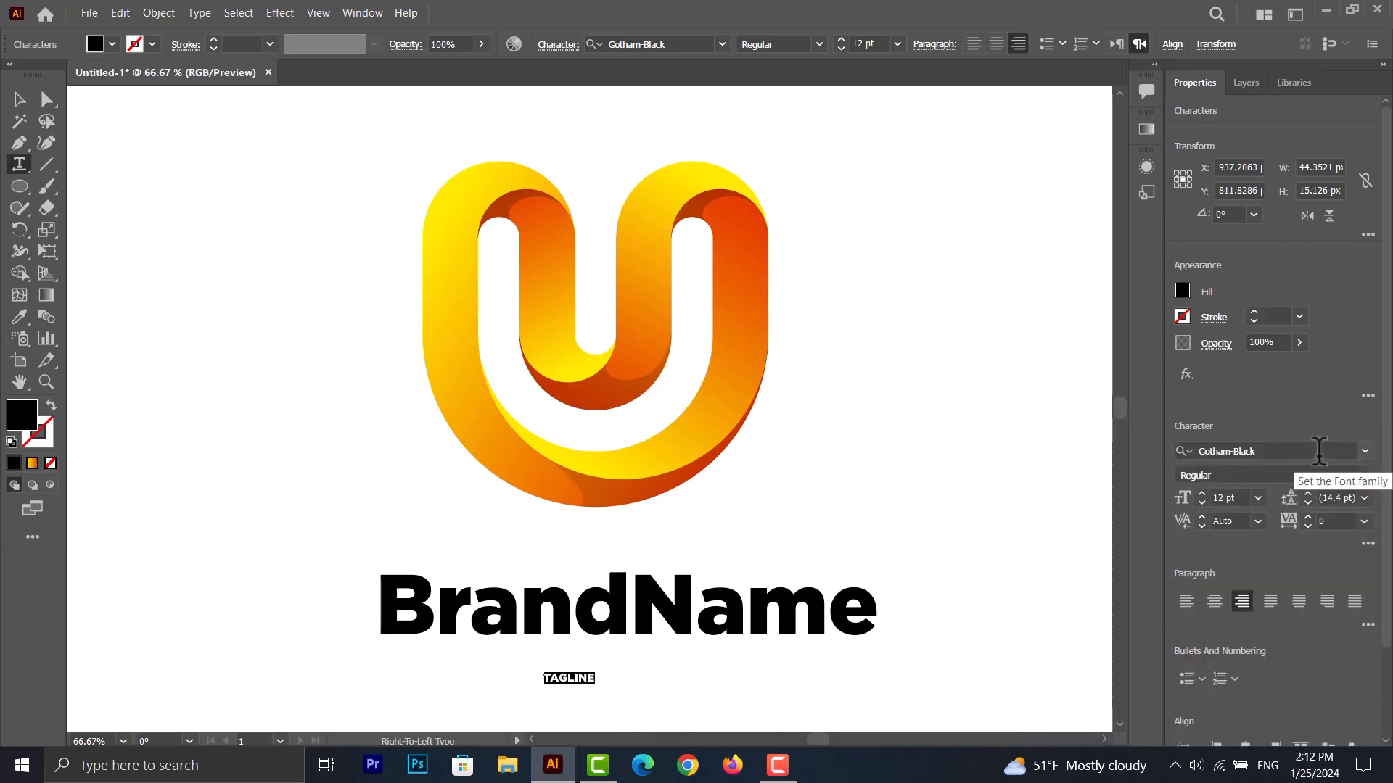
left_click(1319, 451)
type("got")
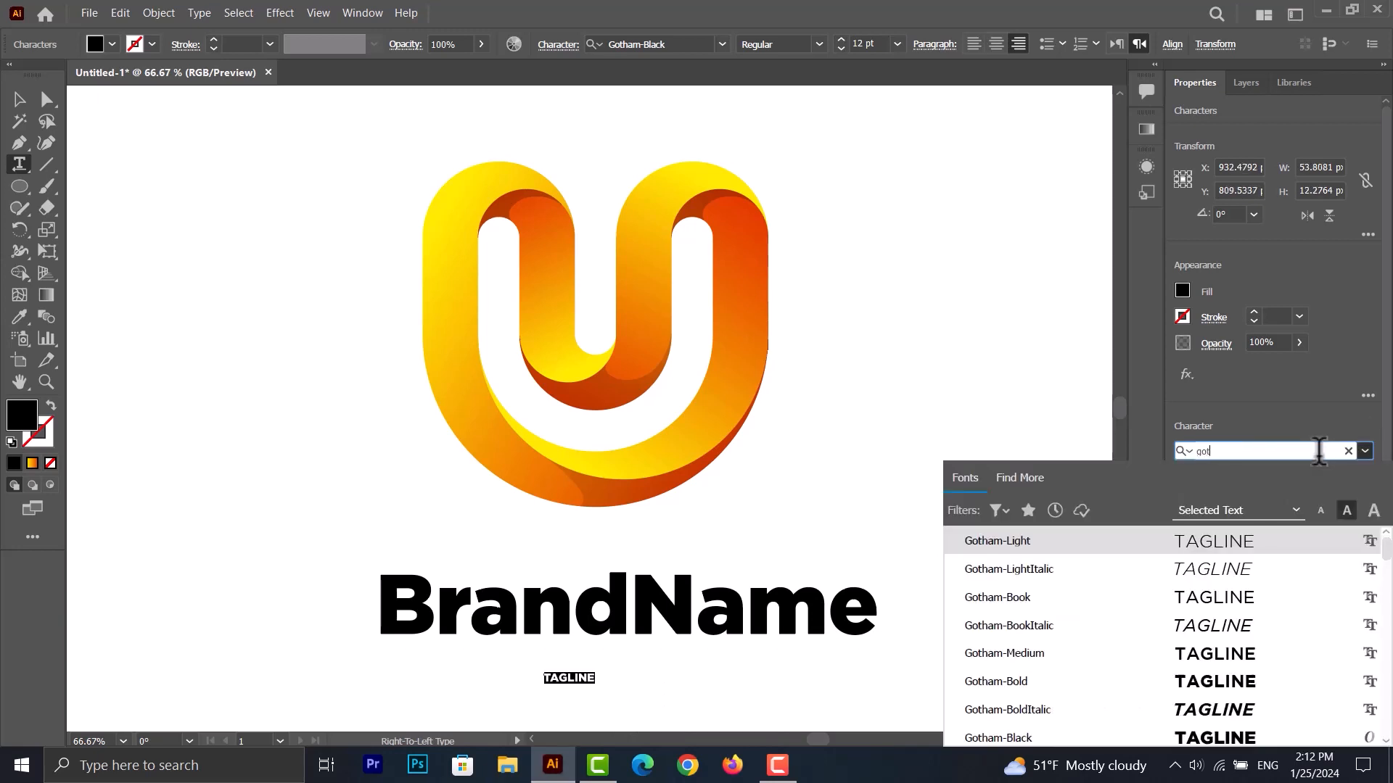
left_click(1212, 555)
Set the TAGLINE text's tracking to 1000 and enlarge it beneath BrandName, keeping it narrower than the brand name
type("1000")
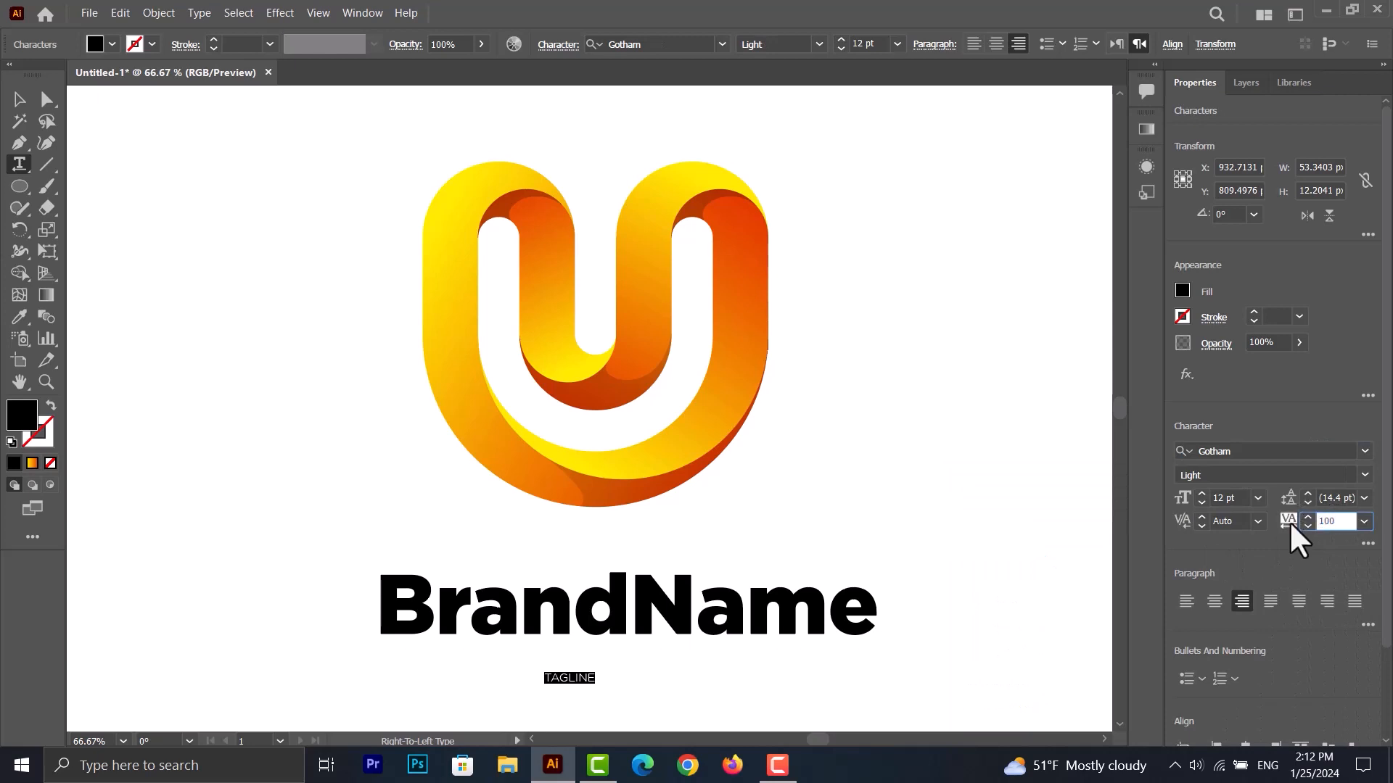
key("Return")
left_click(19, 99)
left_click_drag(595, 684, 721, 666)
Align the U logo, BrandName and TAGLINE to a common horizontal center
key("ctrl+a")
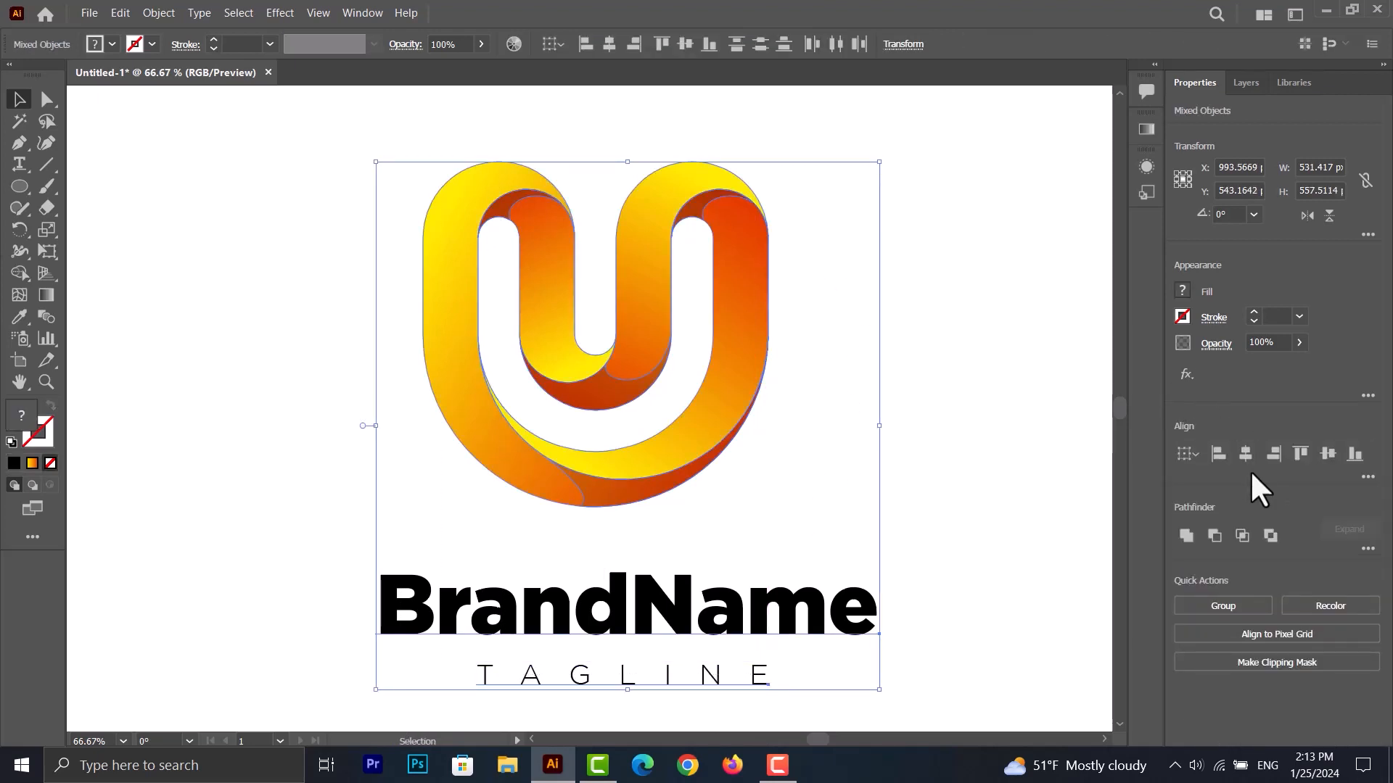
left_click(956, 428)
scroll(871, 426, "down", 1)
scroll(246, 422, "down", 1)
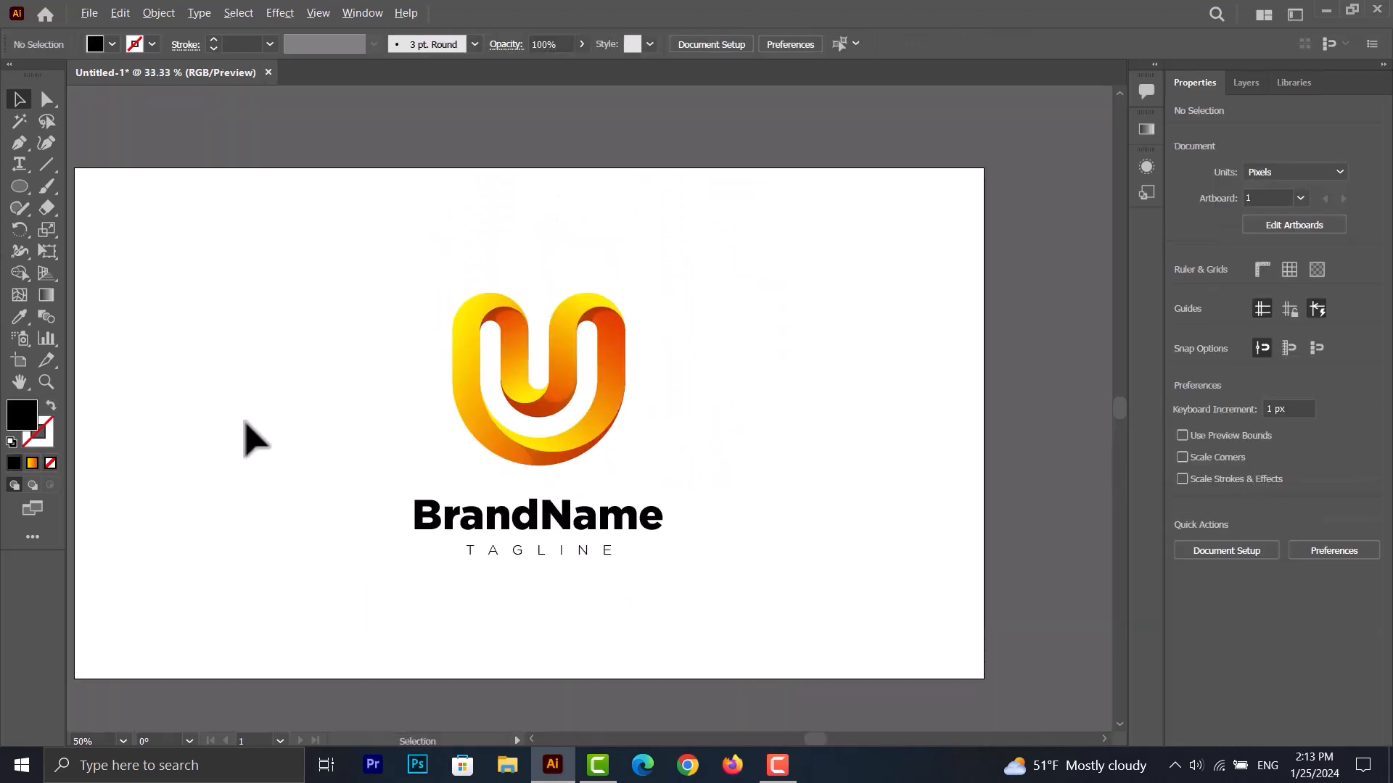
Cover the artboard with a 1920 × 1080 px dark gray rectangle and send it behind the logo and text
left_click(22, 189)
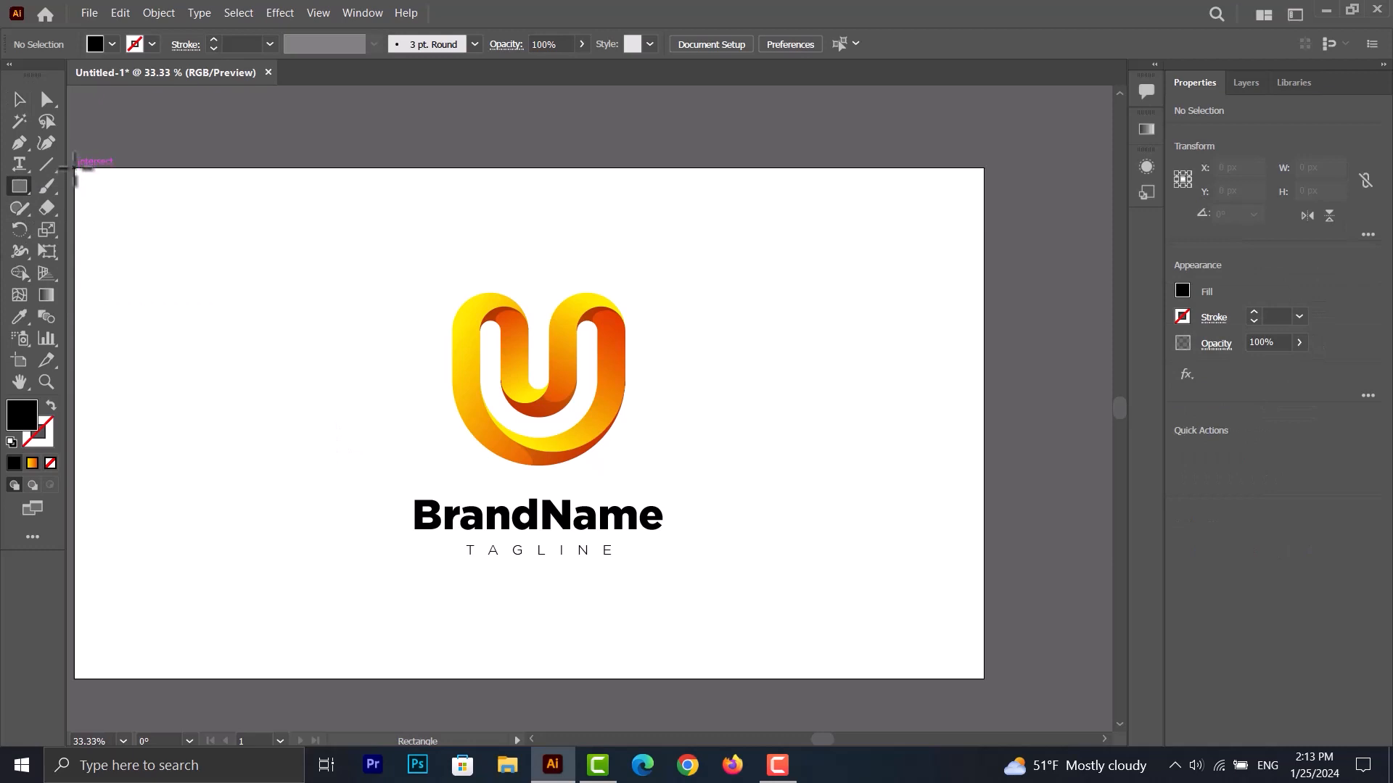
left_click_drag(75, 169, 983, 677)
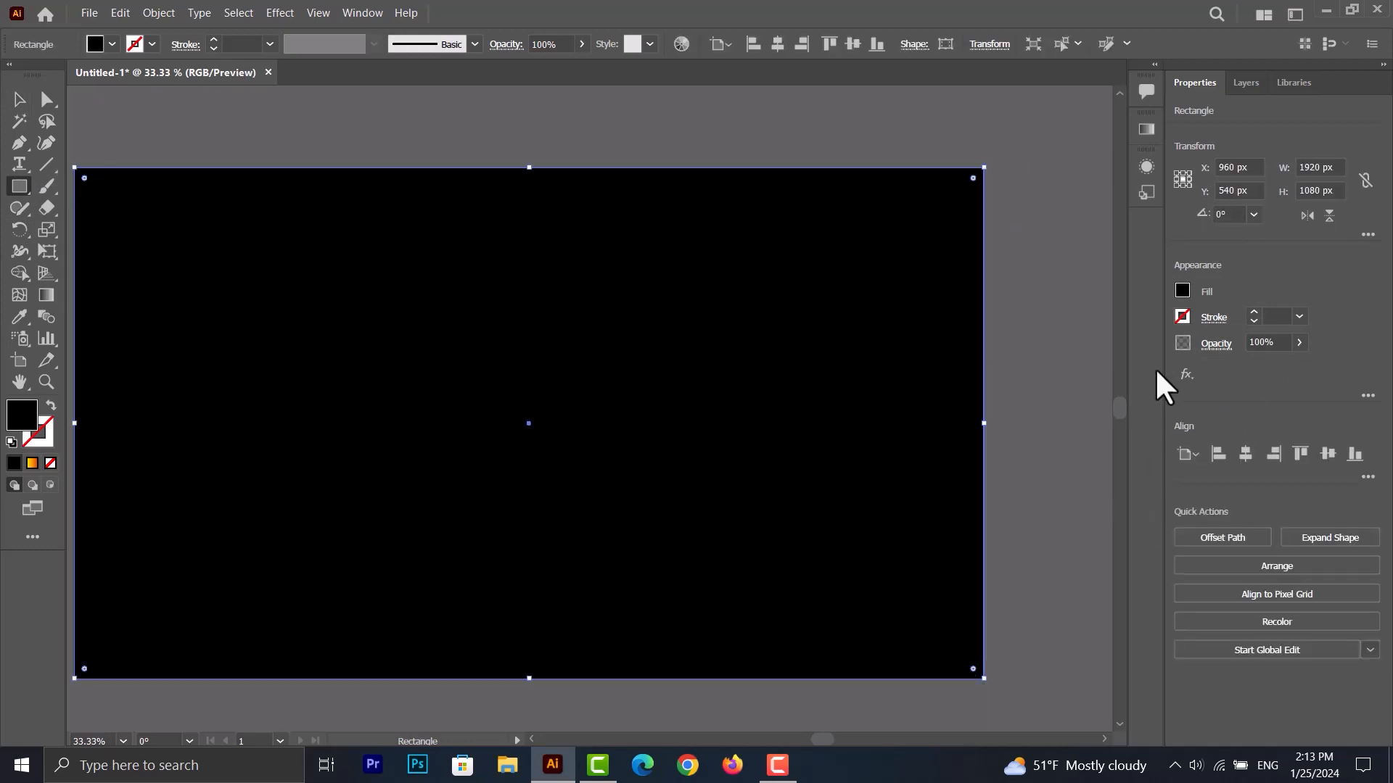
left_click(1184, 291)
left_click(1034, 409)
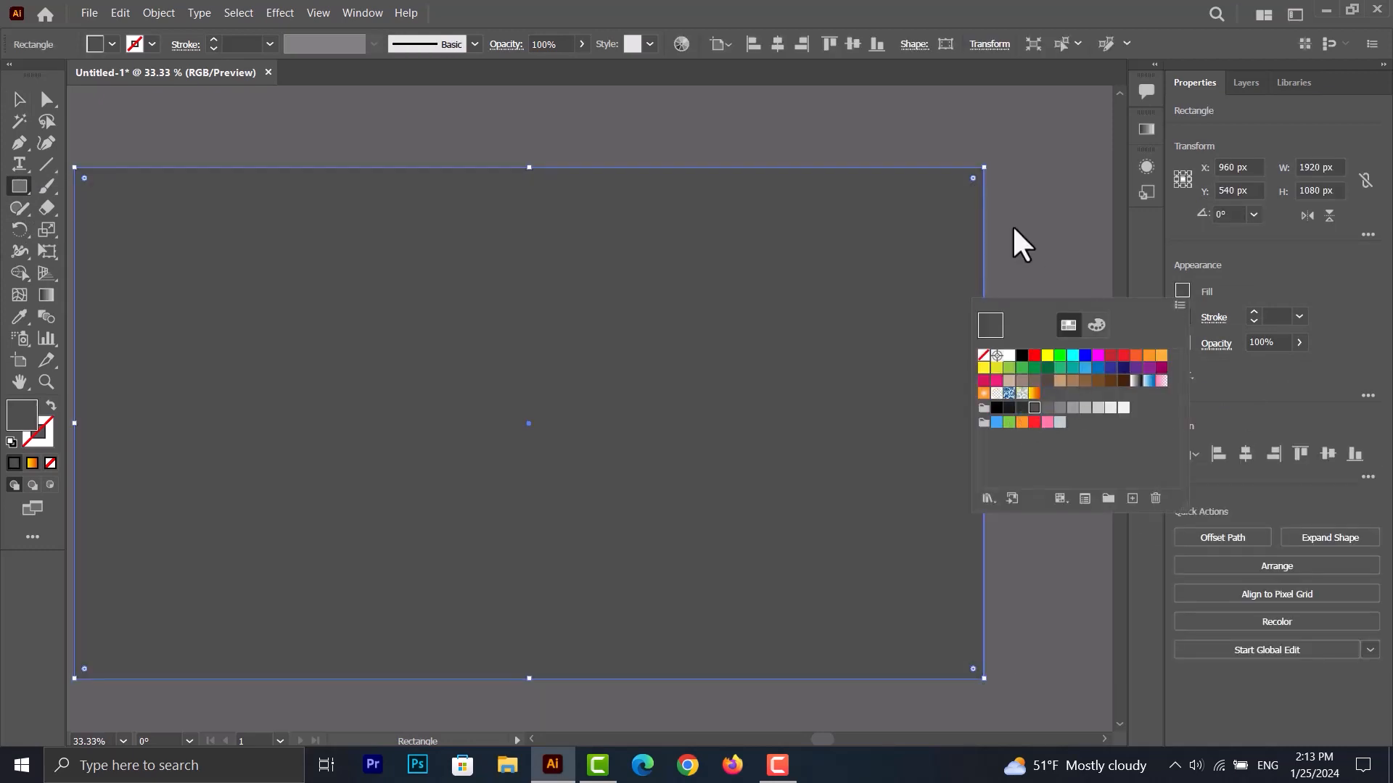
left_click(1030, 232)
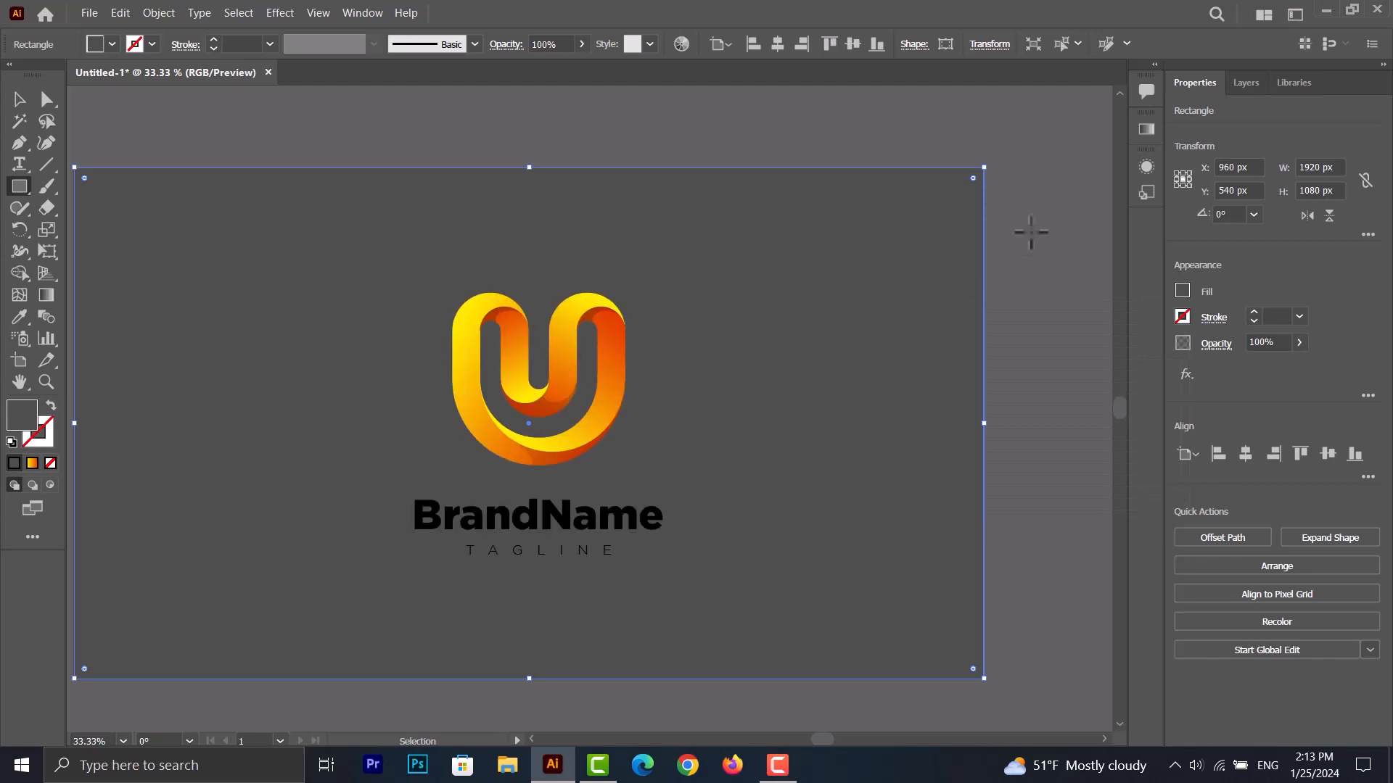
left_click(19, 100)
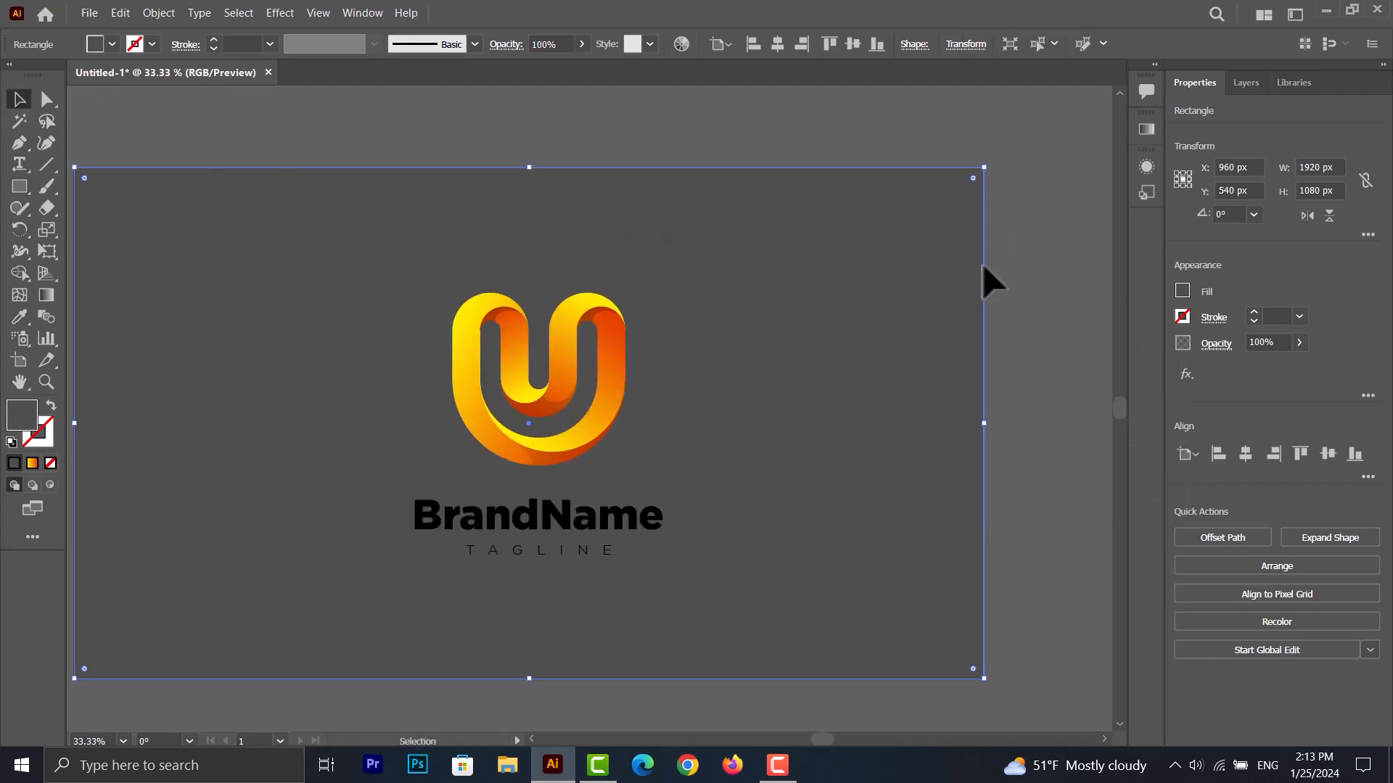
left_click(973, 302)
Apply a Drop Shadow to the U logo in Multiply mode with 75% opacity, 7 px X and Y offsets and 5 px blur
left_click(625, 357)
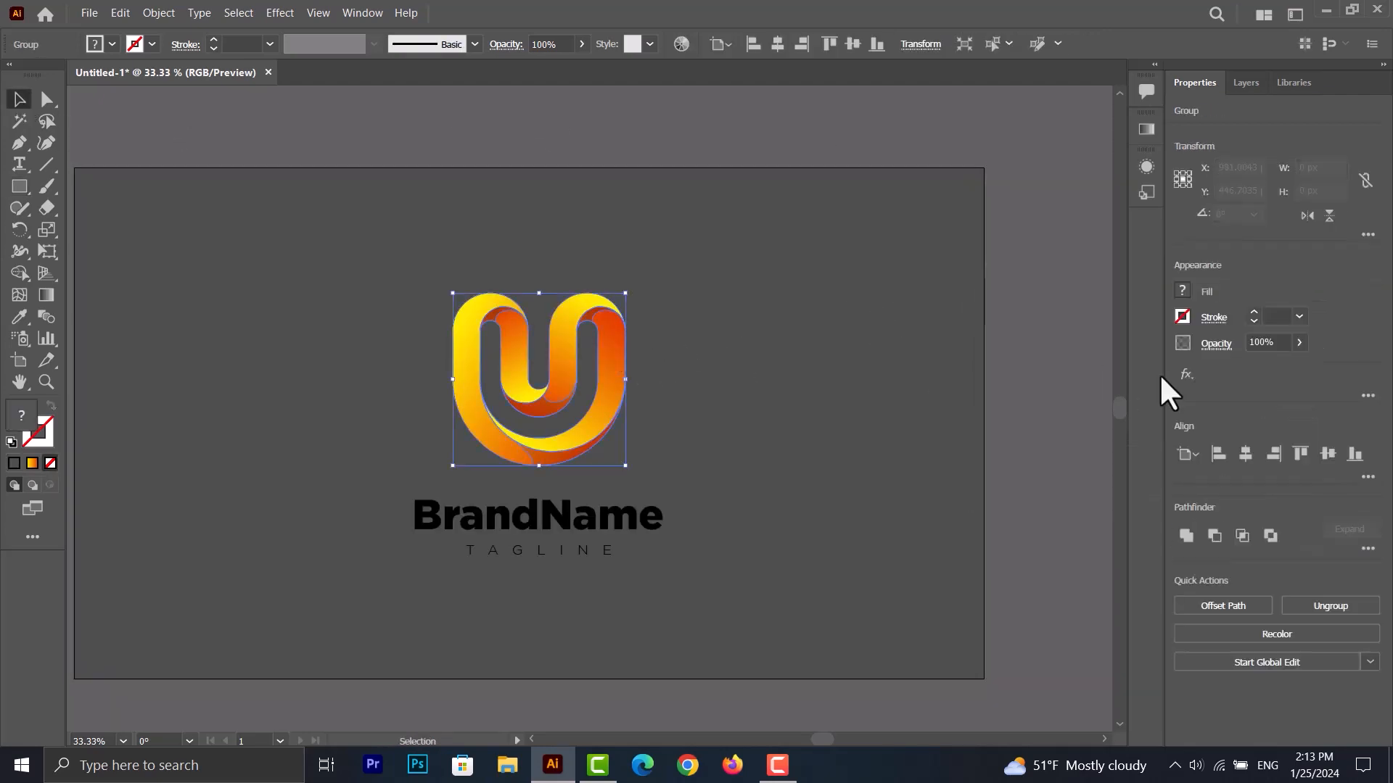
left_click(1186, 374)
mouse_move(1268, 506)
left_click(1150, 522)
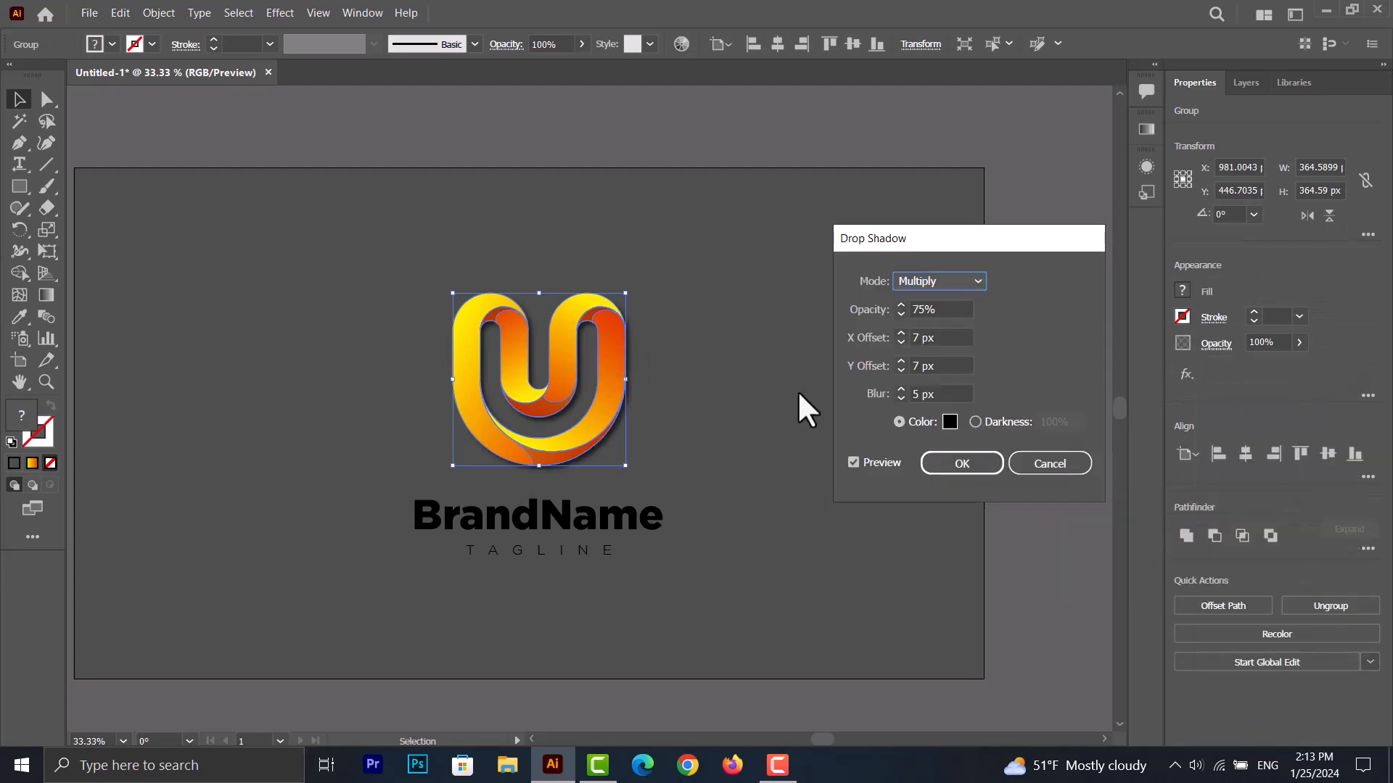
left_click(935, 460)
Expand the BrandName and TAGLINE texts into shapes
left_click(633, 524)
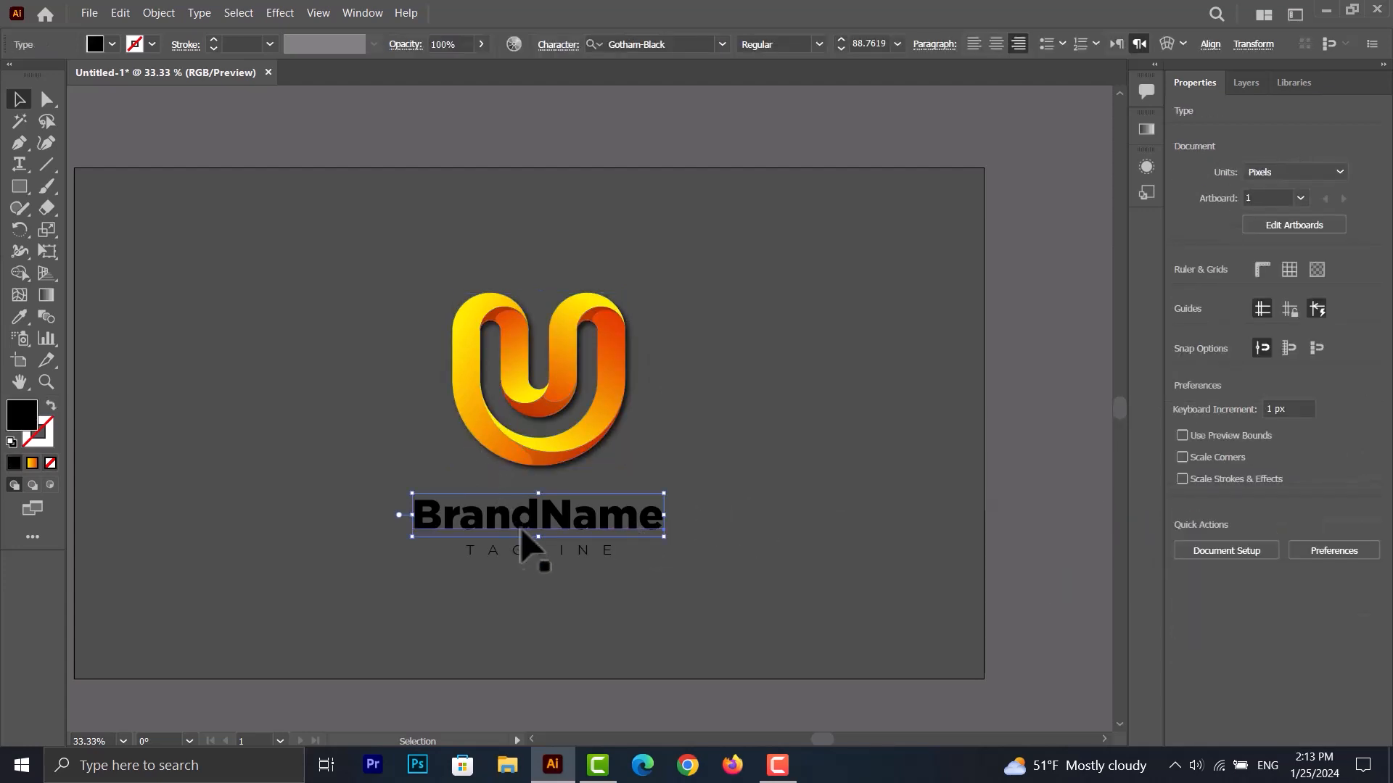
left_click(535, 555, "shift")
left_click(159, 12)
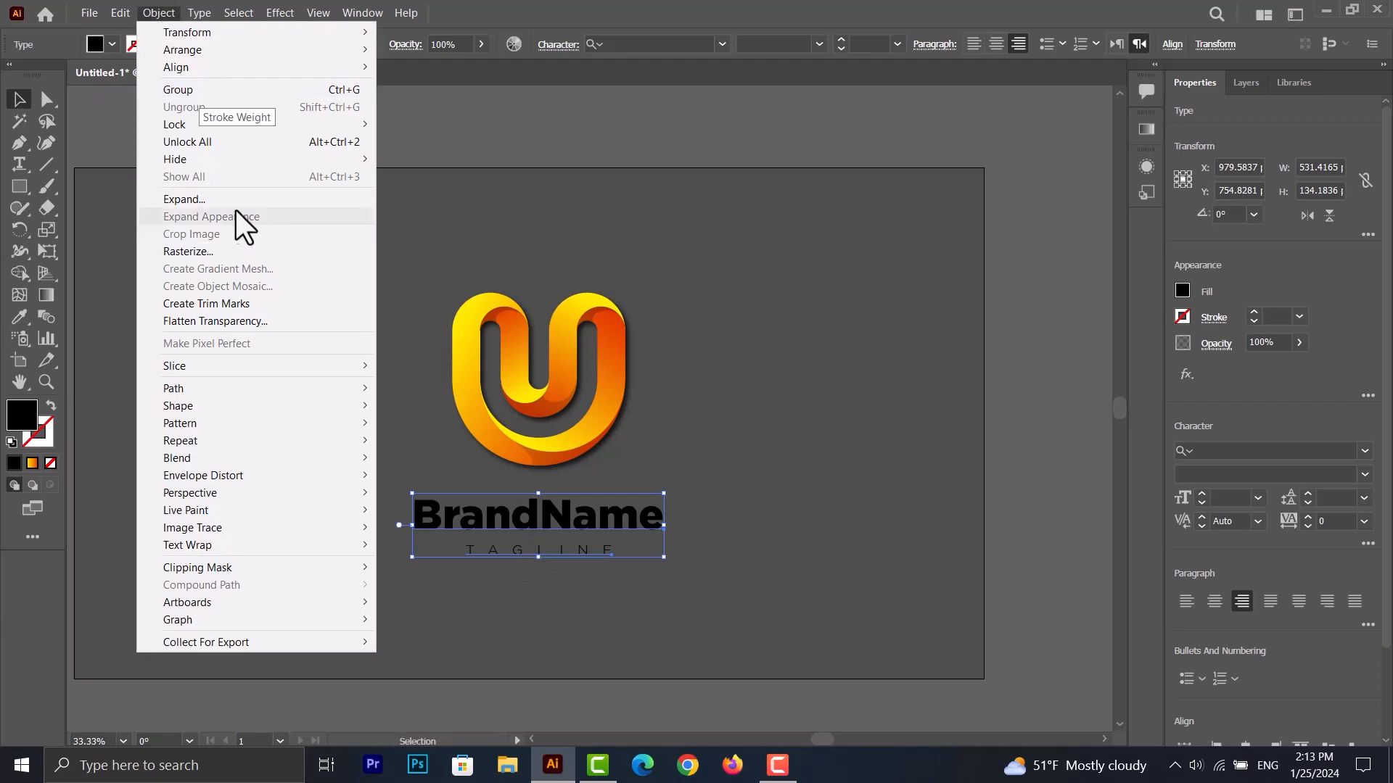
left_click(191, 200)
left_click(653, 483)
Fill the expanded texts with the logo's yellow-to-orange gradient, running as one continuous blend across their full width
left_click(19, 316)
left_click(515, 335)
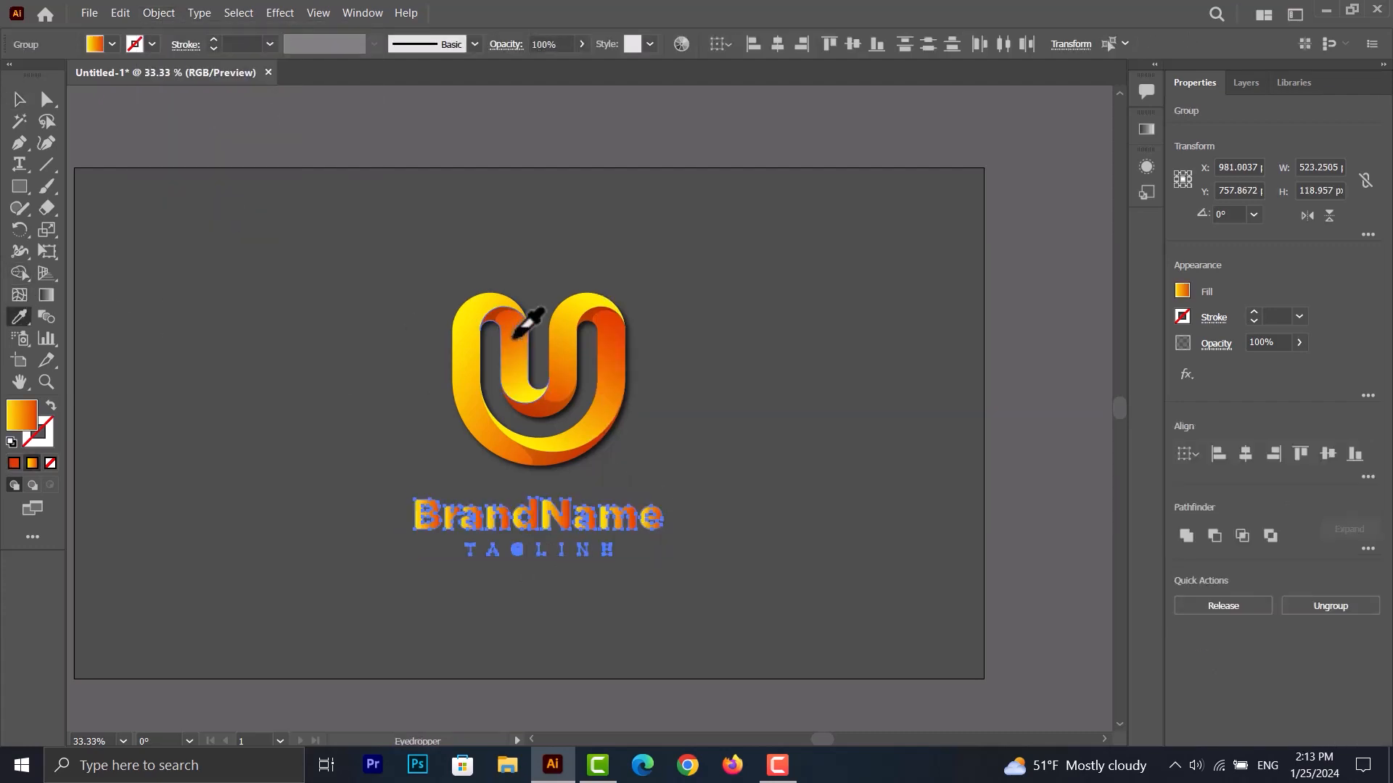
left_click(47, 294)
left_click_drag(422, 489, 680, 595)
left_click(20, 99)
left_click(994, 420)
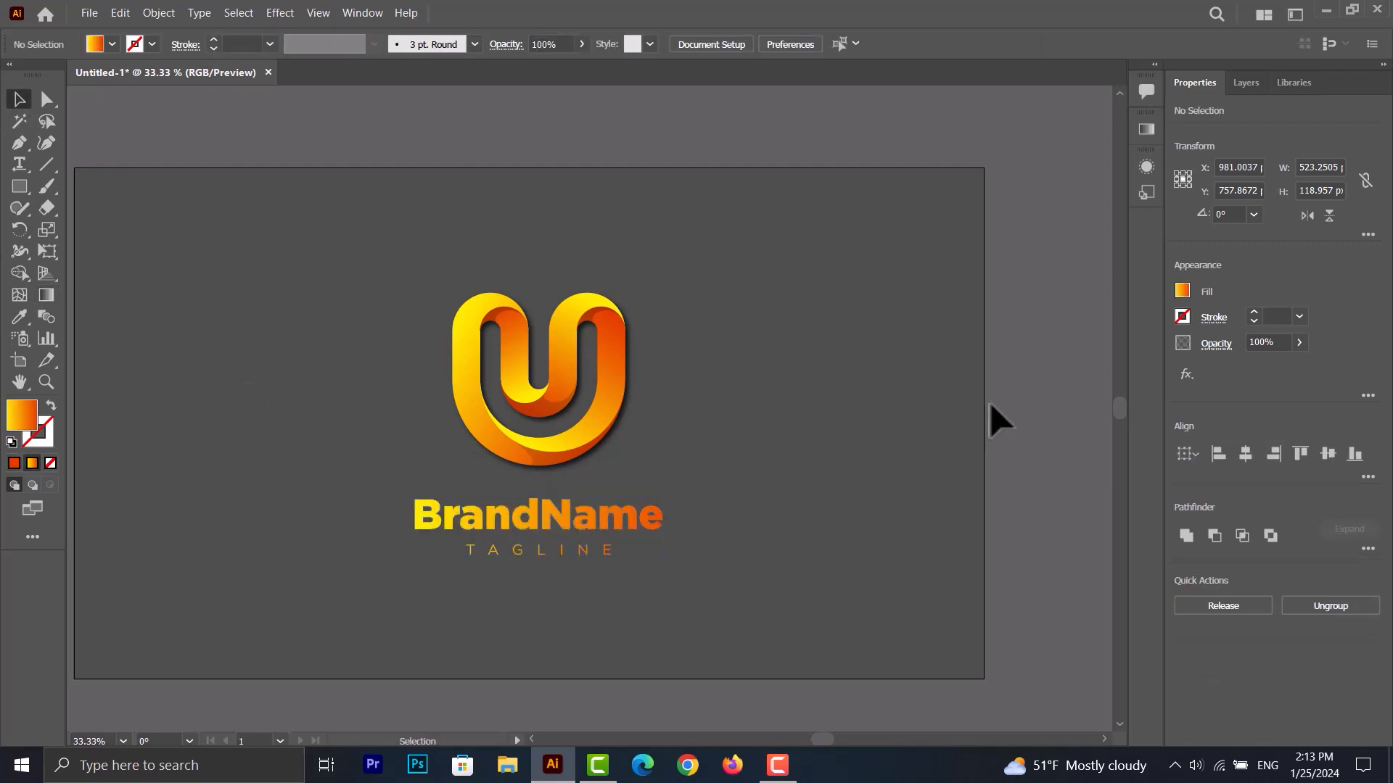
Apply a Drop Shadow to BrandName in Multiply mode with 75% opacity, 5 px blur and a reduced X offset
left_click(650, 512)
left_click(1192, 376)
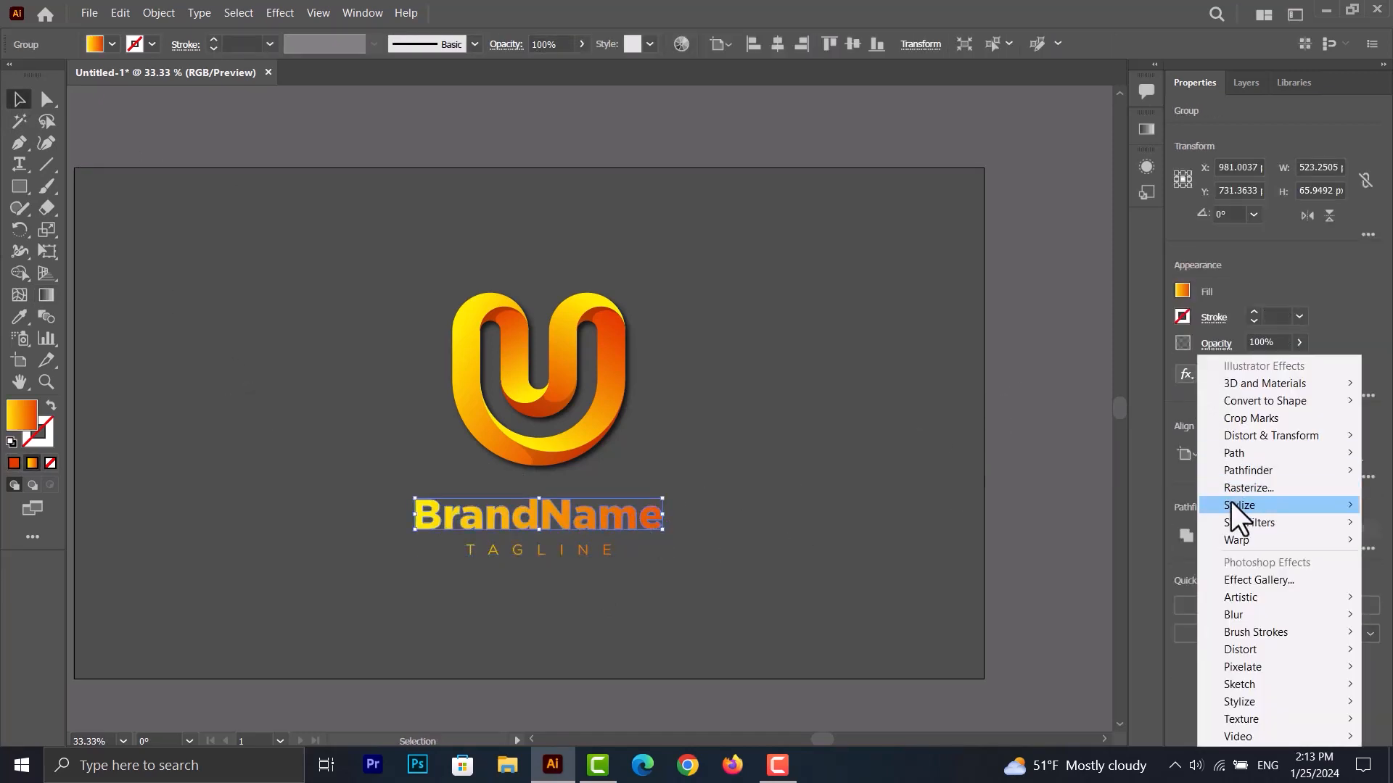
mouse_move(1239, 508)
left_click(1162, 506)
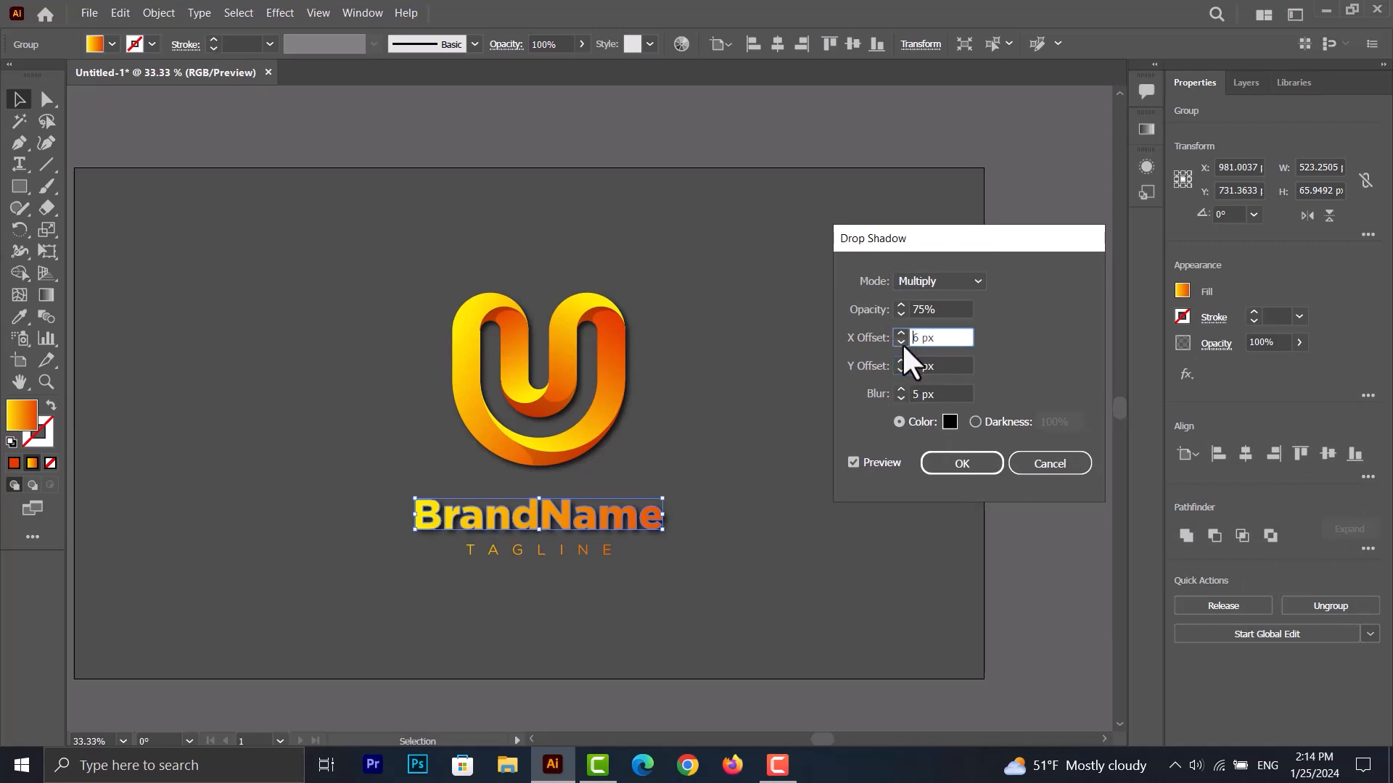
left_click(959, 463)
left_click(1037, 447)
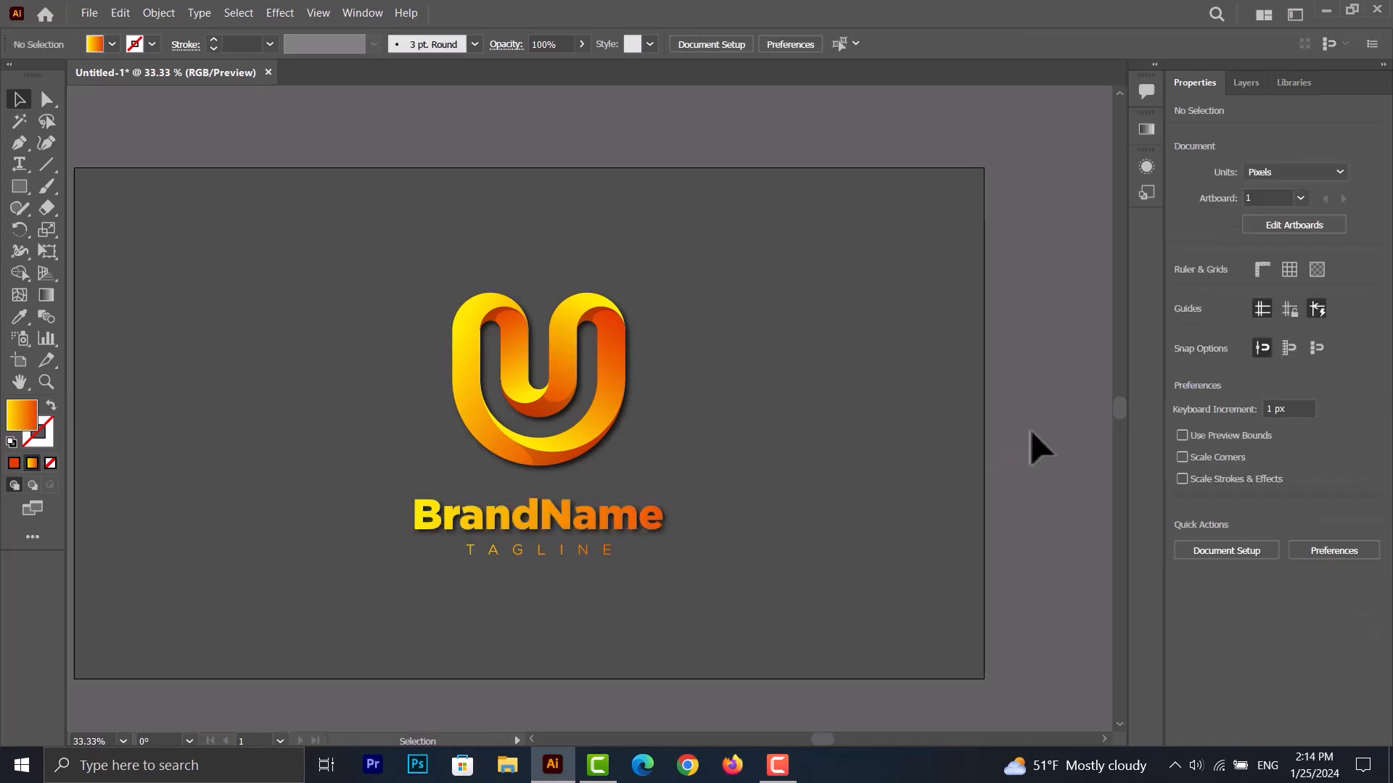
scroll(500, 475, "up", 1)
scroll(330, 424, "up", 1)
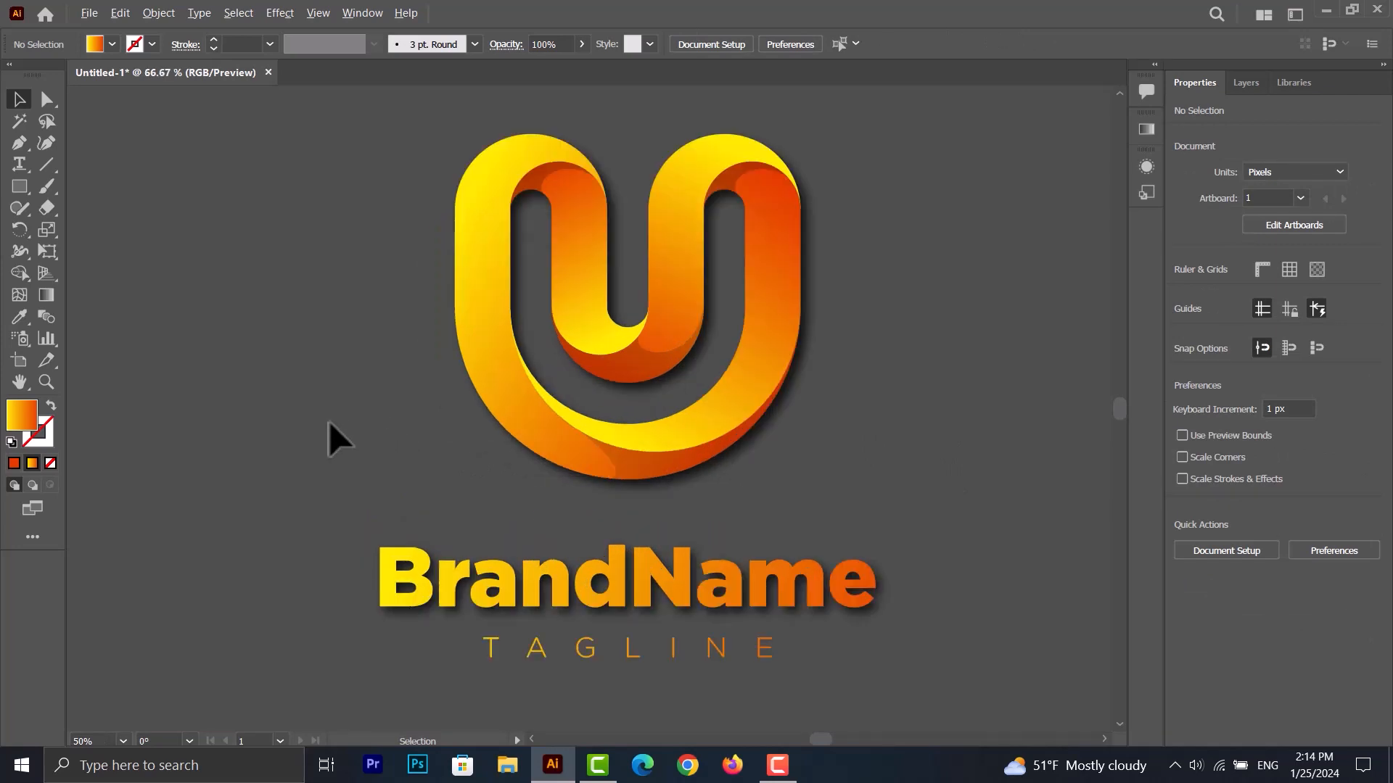